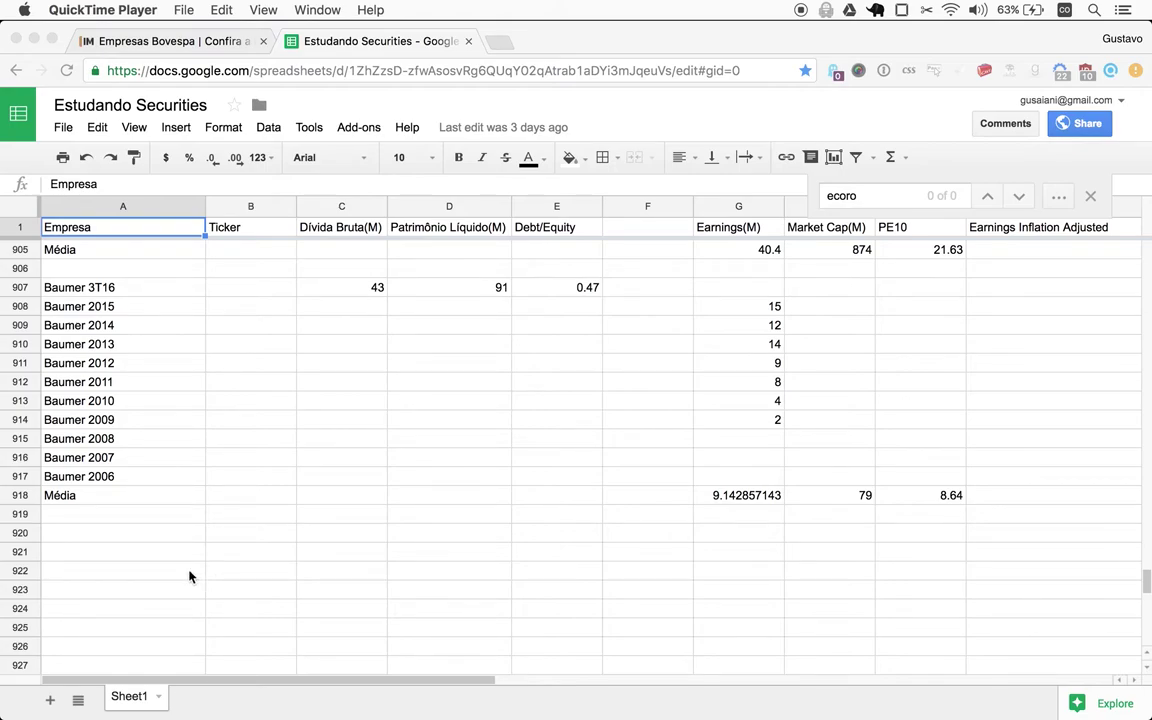
# - Scroll to the empty rows below row 918, then switch to the browser
pyautogui.scroll(-2, 190, 576)
pyautogui.scroll(-3, 190, 576)
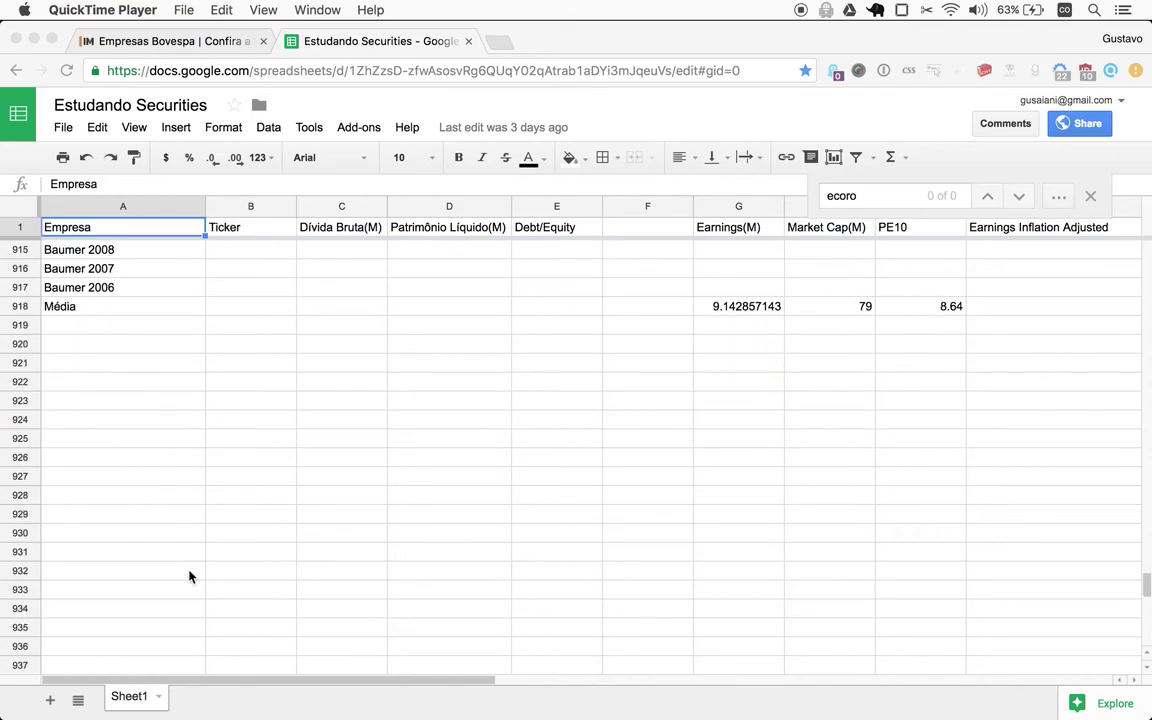
pyautogui.scroll(-1, 190, 576)
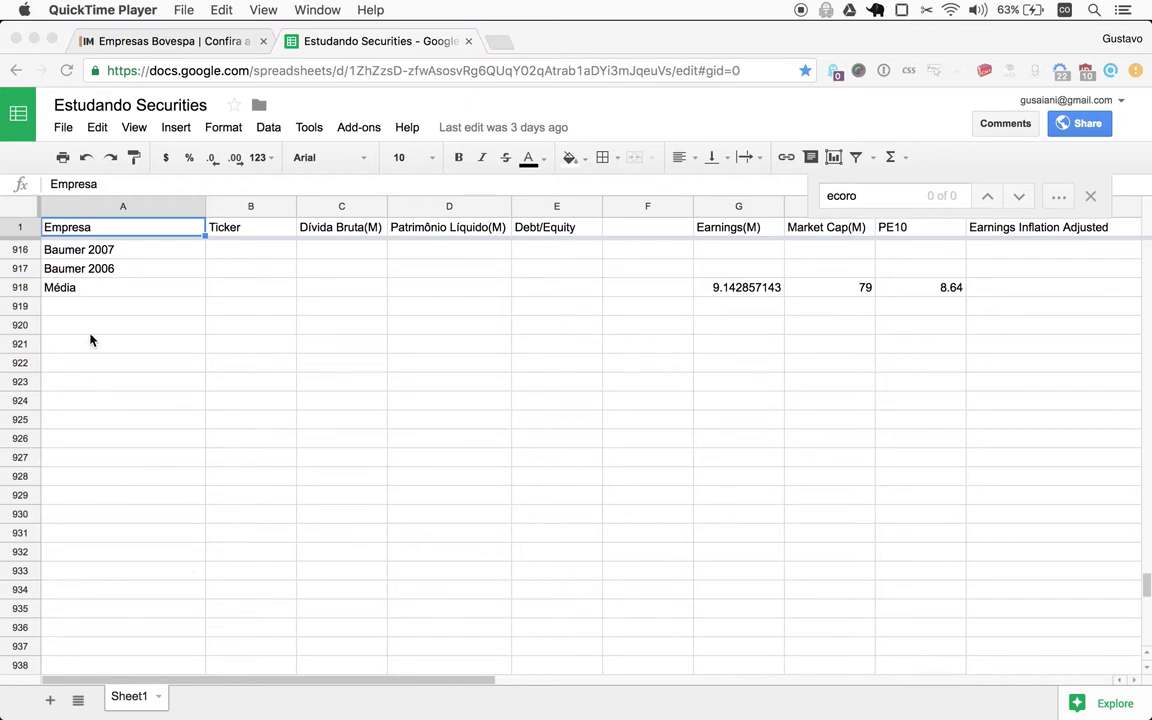
pyautogui.press('super+Tab')
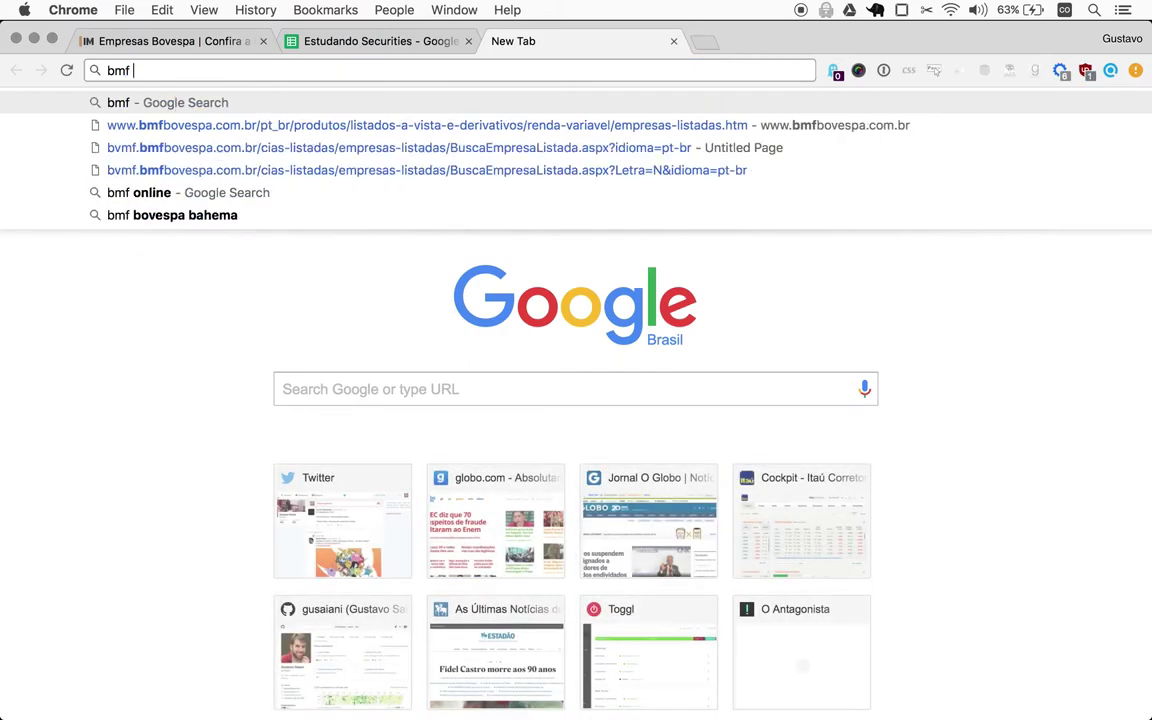
# - Search Google for 'bmf bovespa ecorodovias' and scroll the results
pyautogui.write('boves')
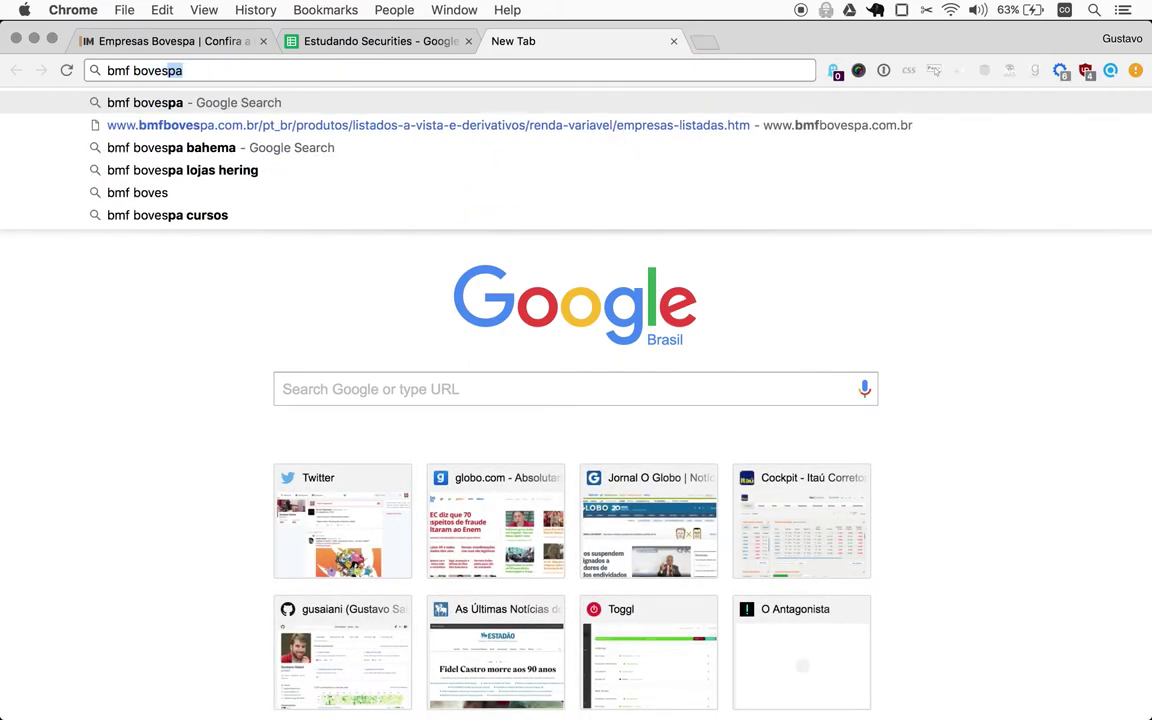
pyautogui.write('pa')
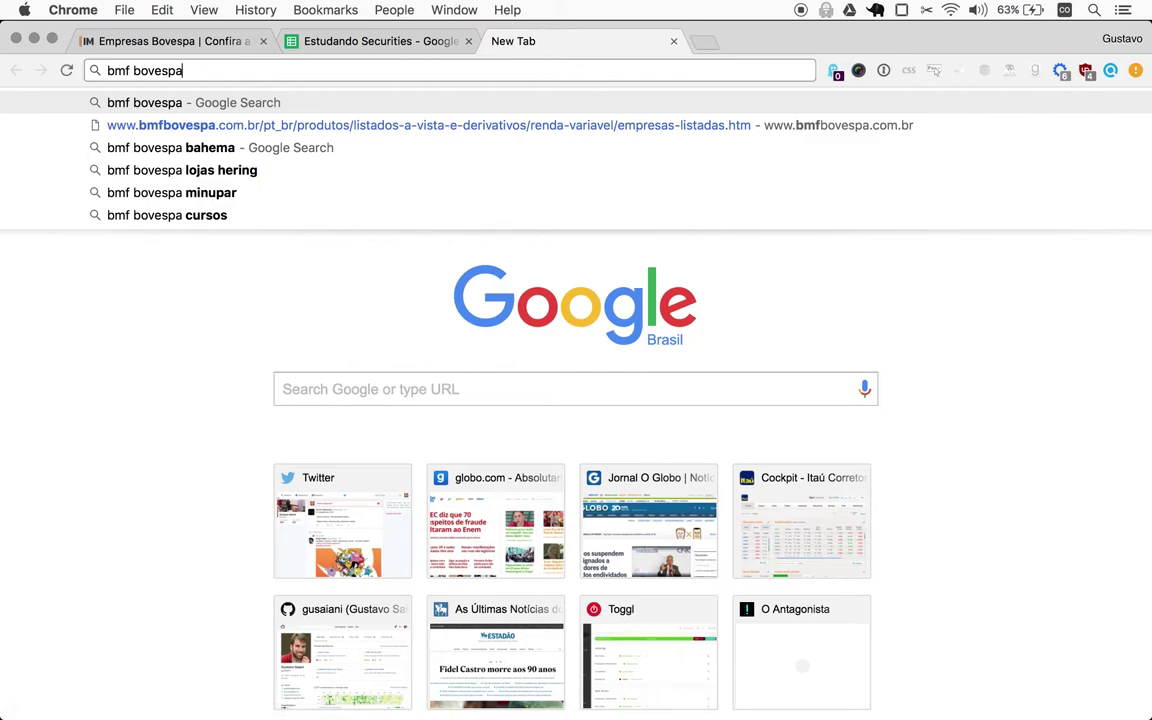
pyautogui.write('eco')
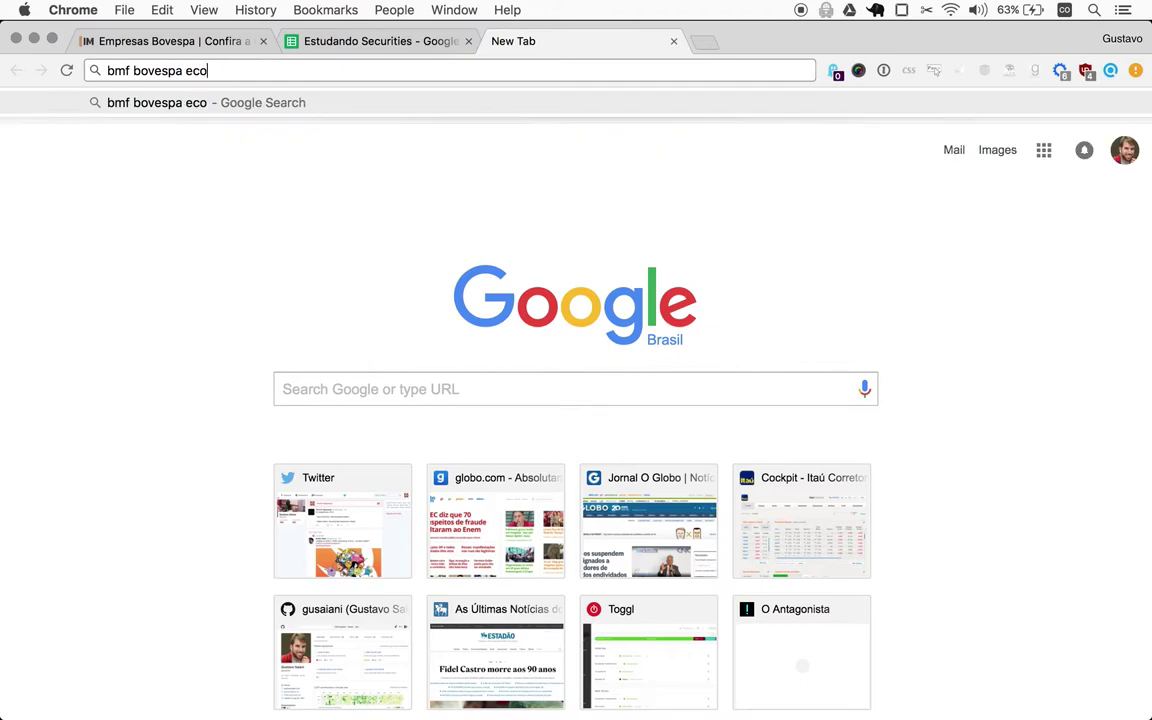
pyautogui.write('rodovias&oq=bmf+bovespa+ecorodovias&aqs=chrome..69...')
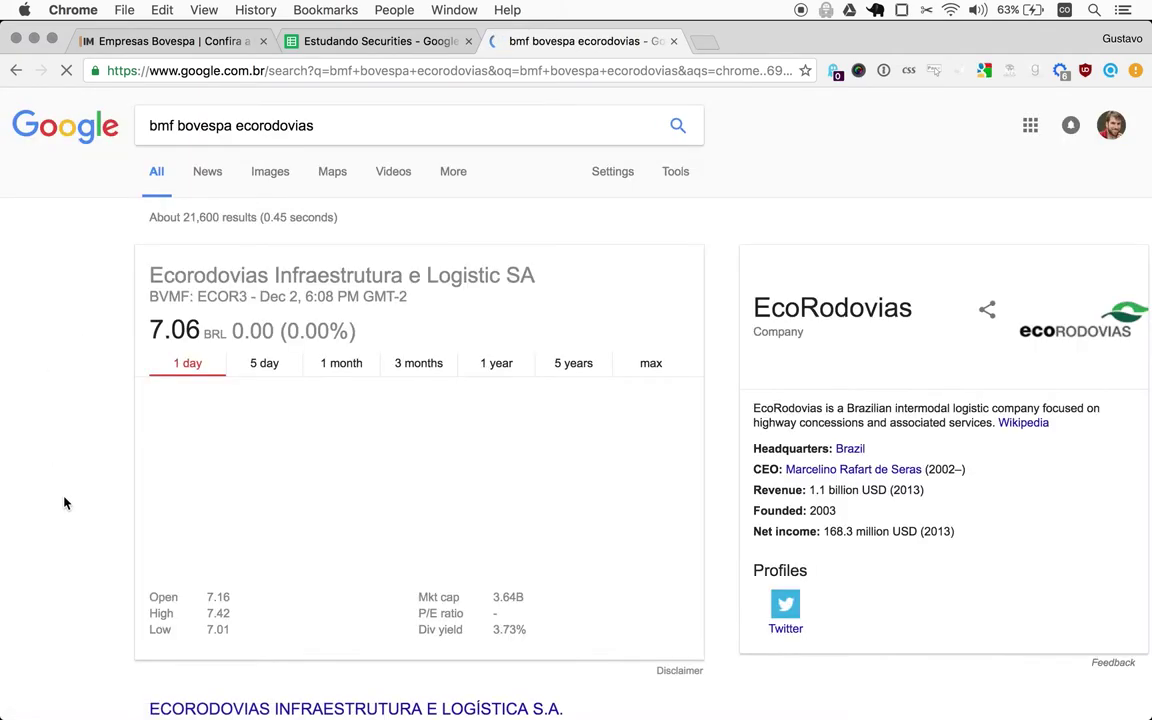
pyautogui.scroll(-5, 63, 500)
pyautogui.click(347, 302)
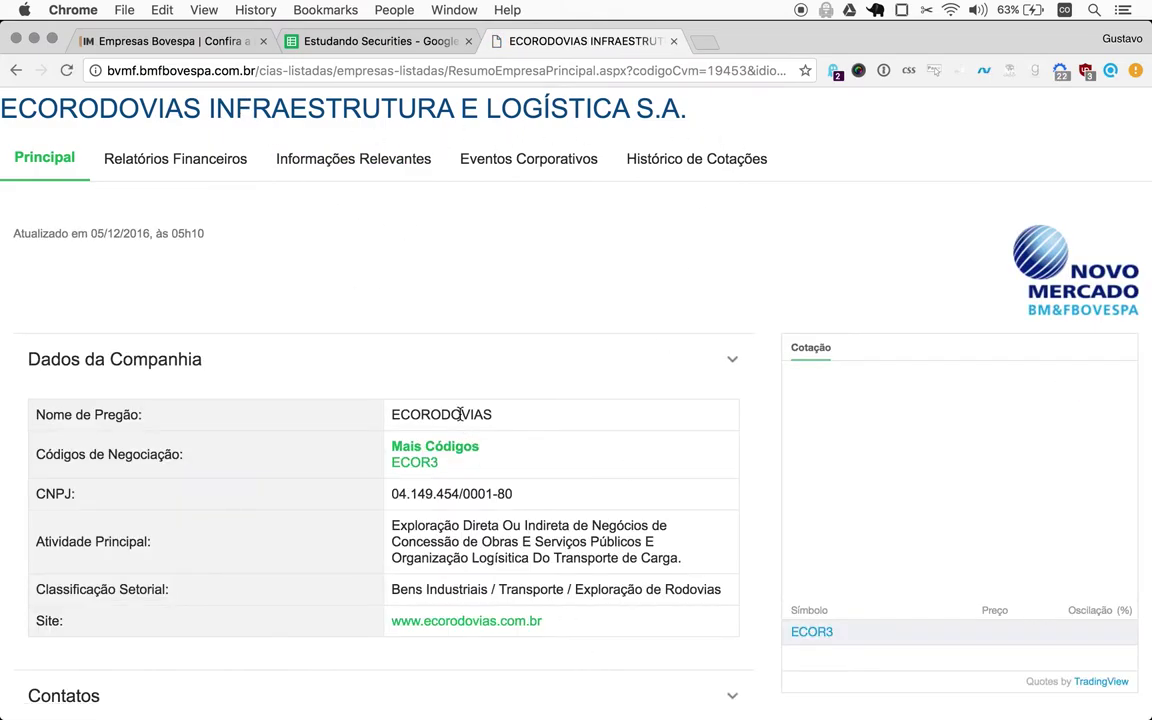
pyautogui.scroll(-1, 460, 414)
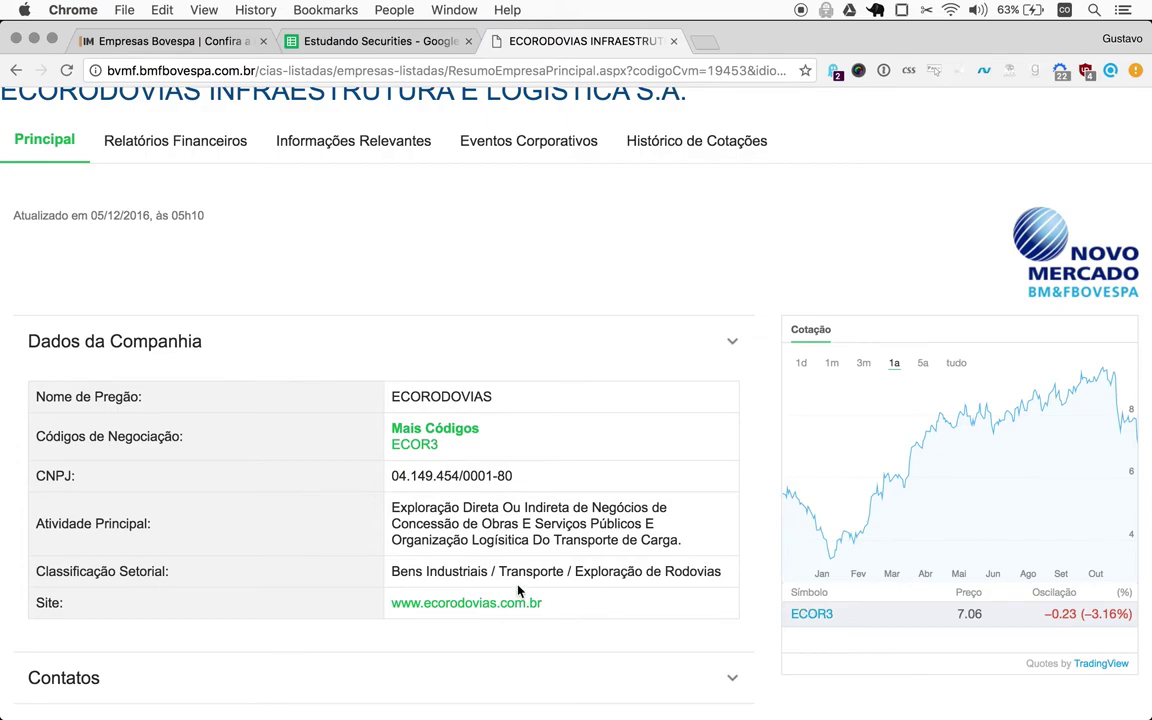
pyautogui.scroll(1, 548, 429)
pyautogui.keyDown('super'); pyautogui.click(466, 619); pyautogui.keyUp('super')
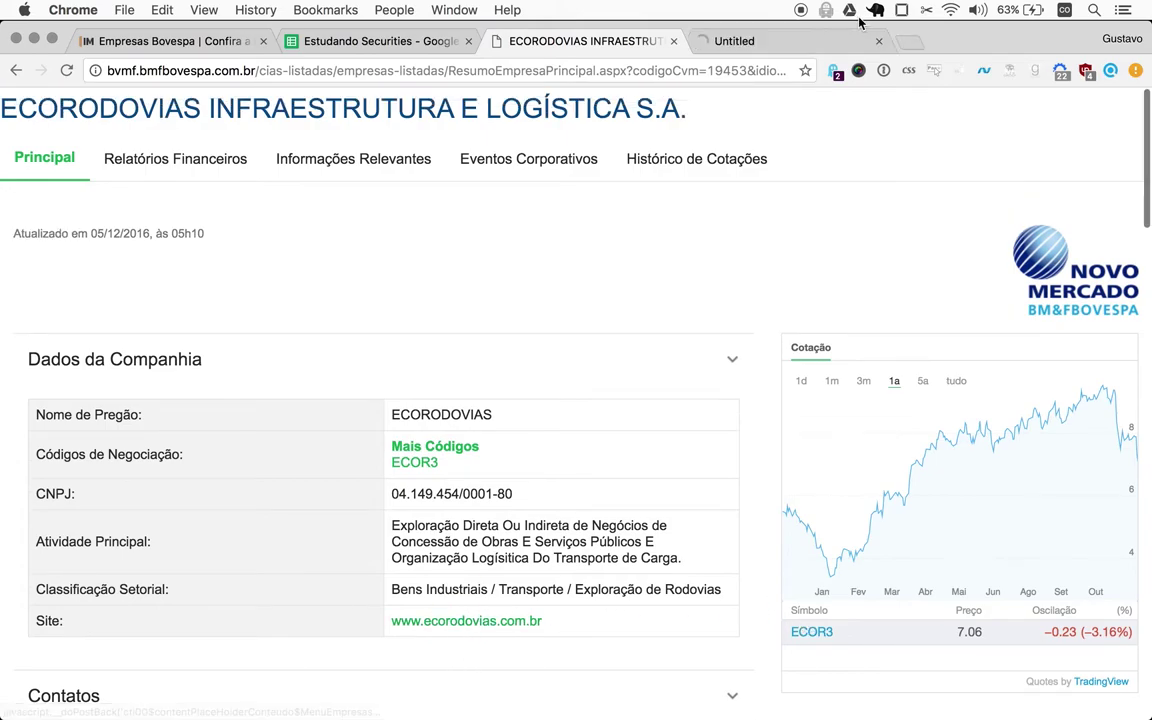
pyautogui.click(772, 50)
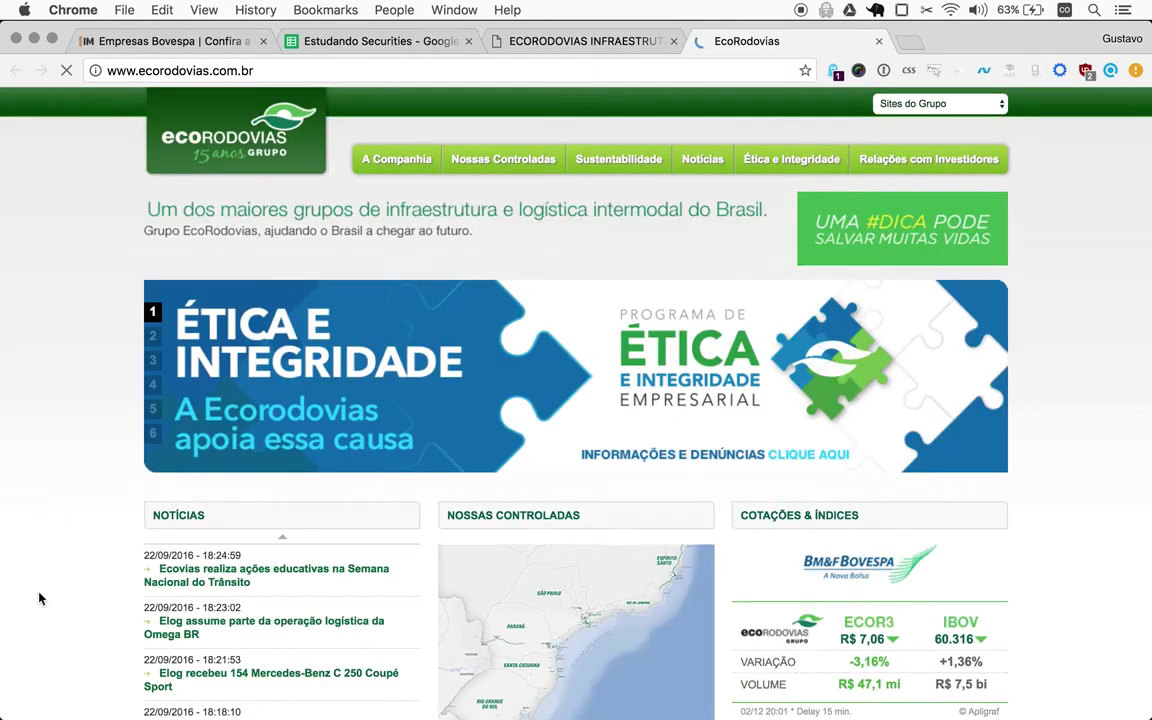
pyautogui.scroll(-2, 40, 598)
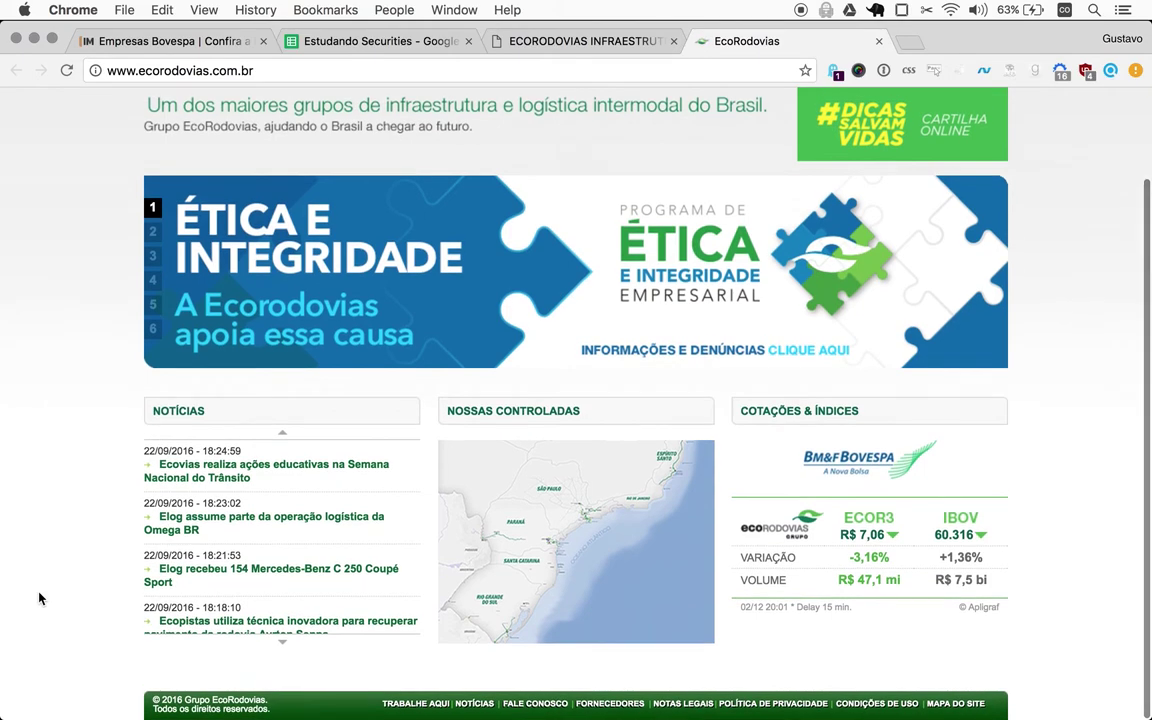
pyautogui.scroll(2, 40, 598)
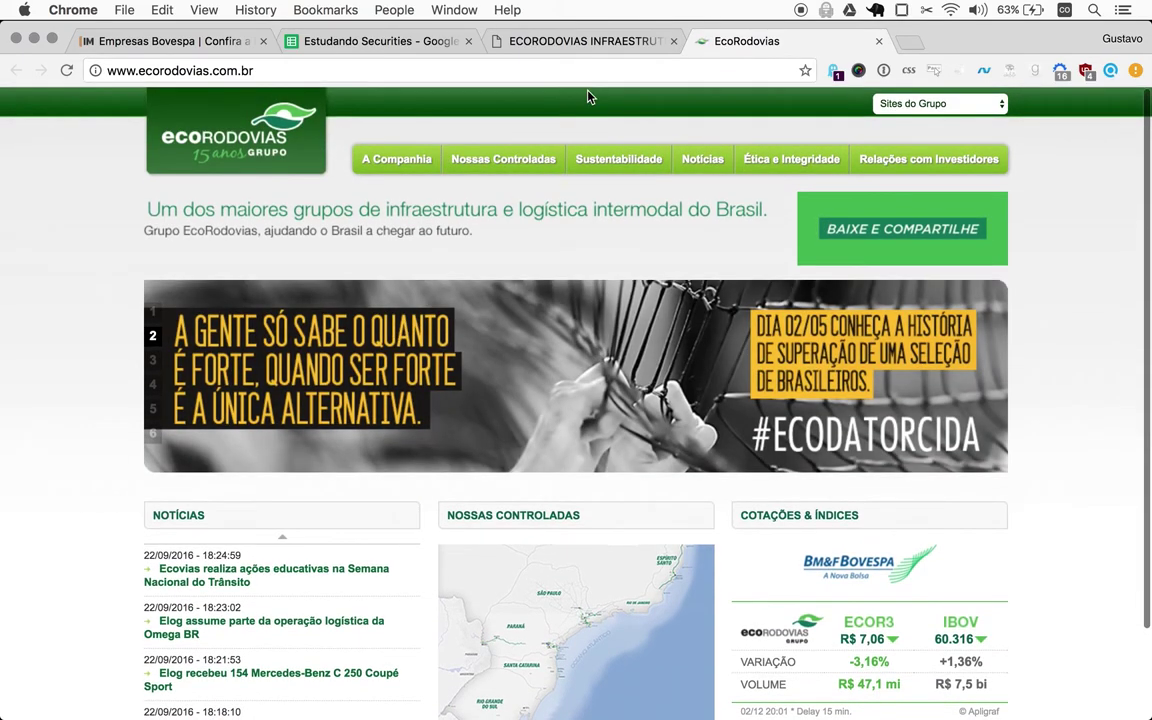
pyautogui.moveTo(768, 158)
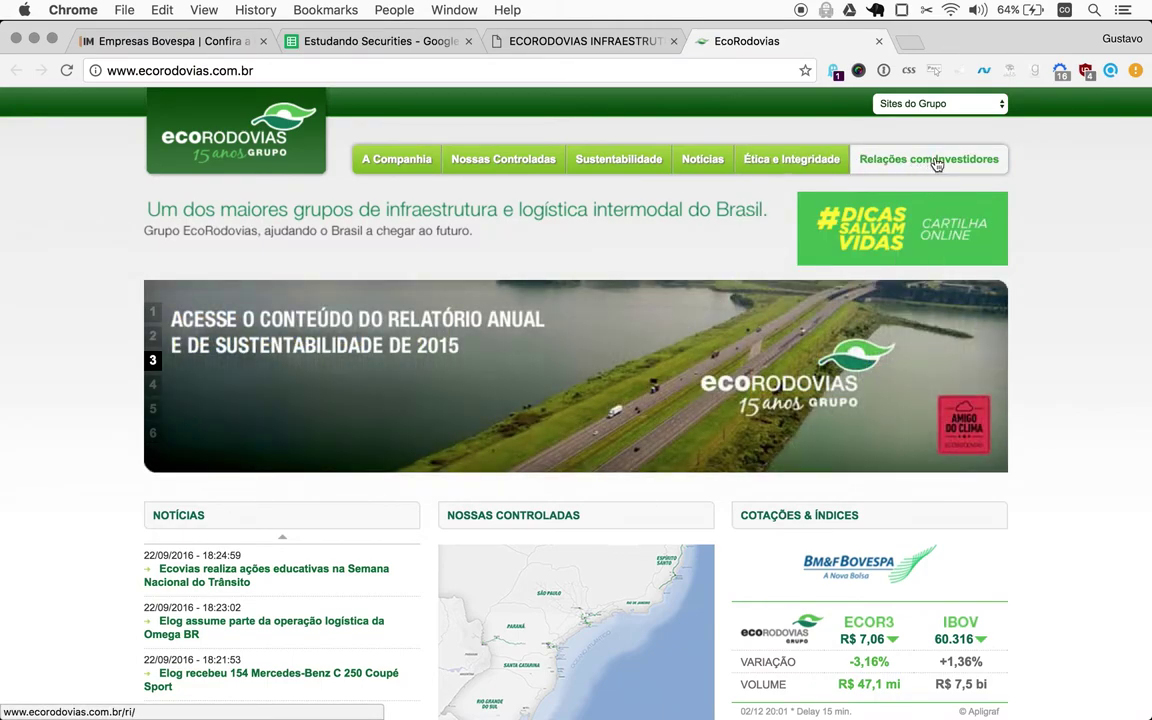
pyautogui.click(936, 164)
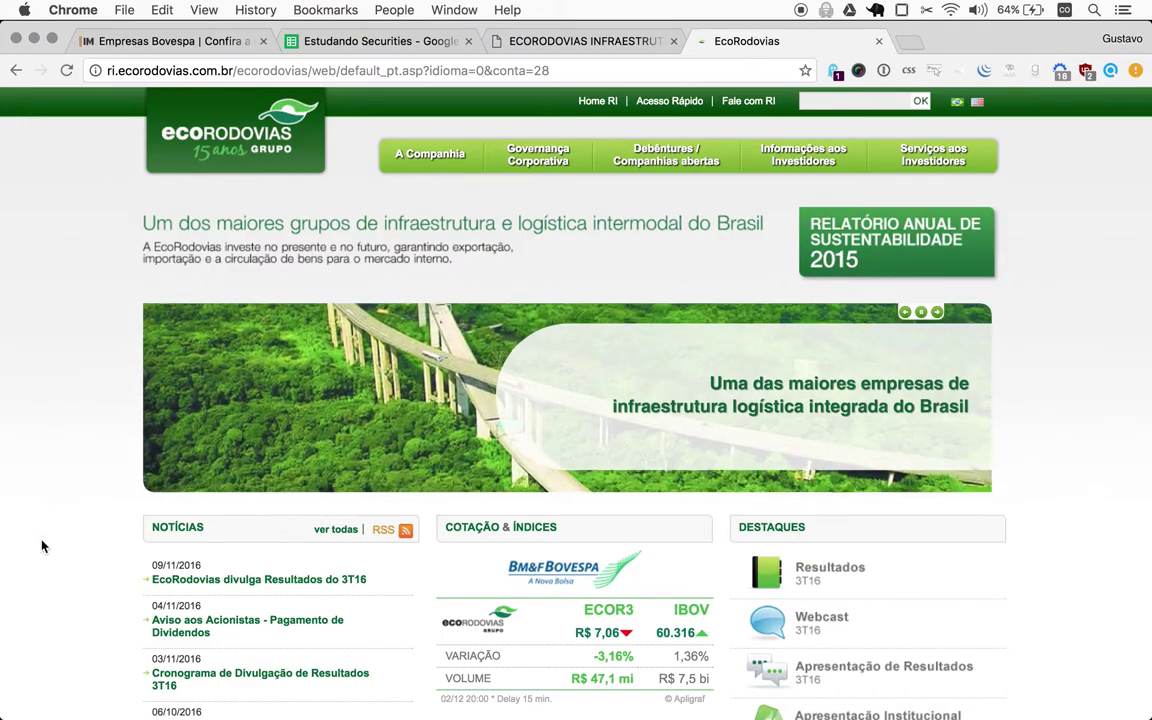
# - Download the Resultados 3T16 report ECO_ER_3T16_PT.pdf and open it in Preview
pyautogui.scroll(-3, 42, 545)
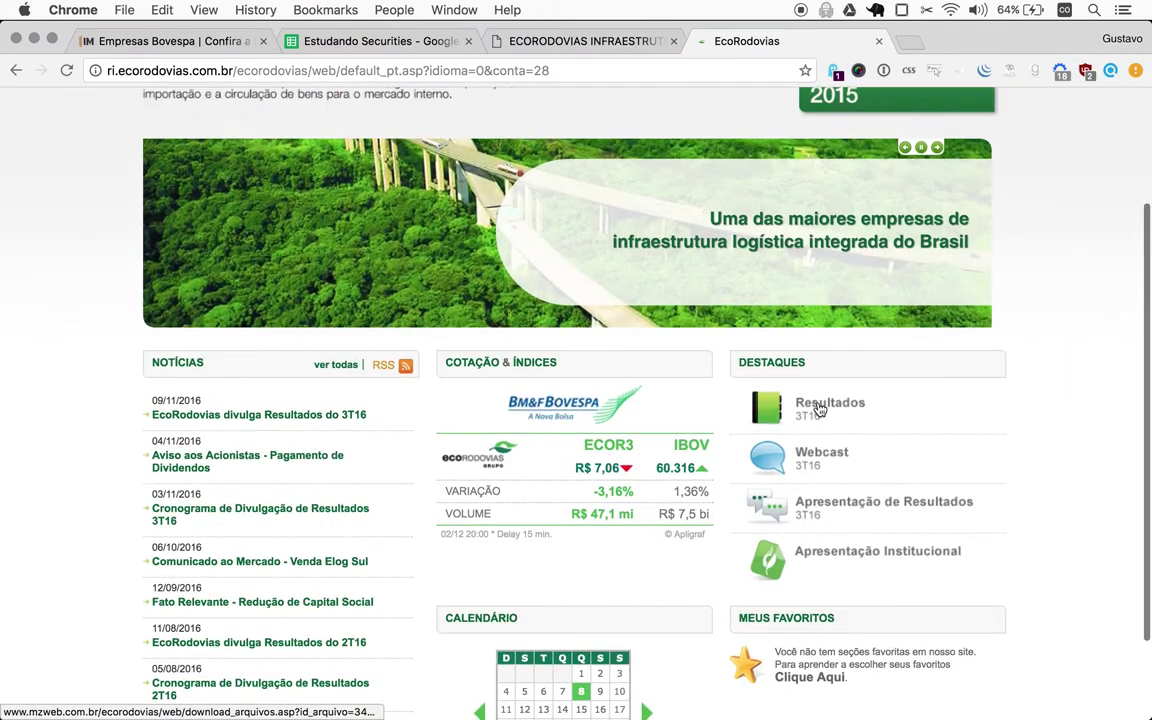
pyautogui.click(820, 408)
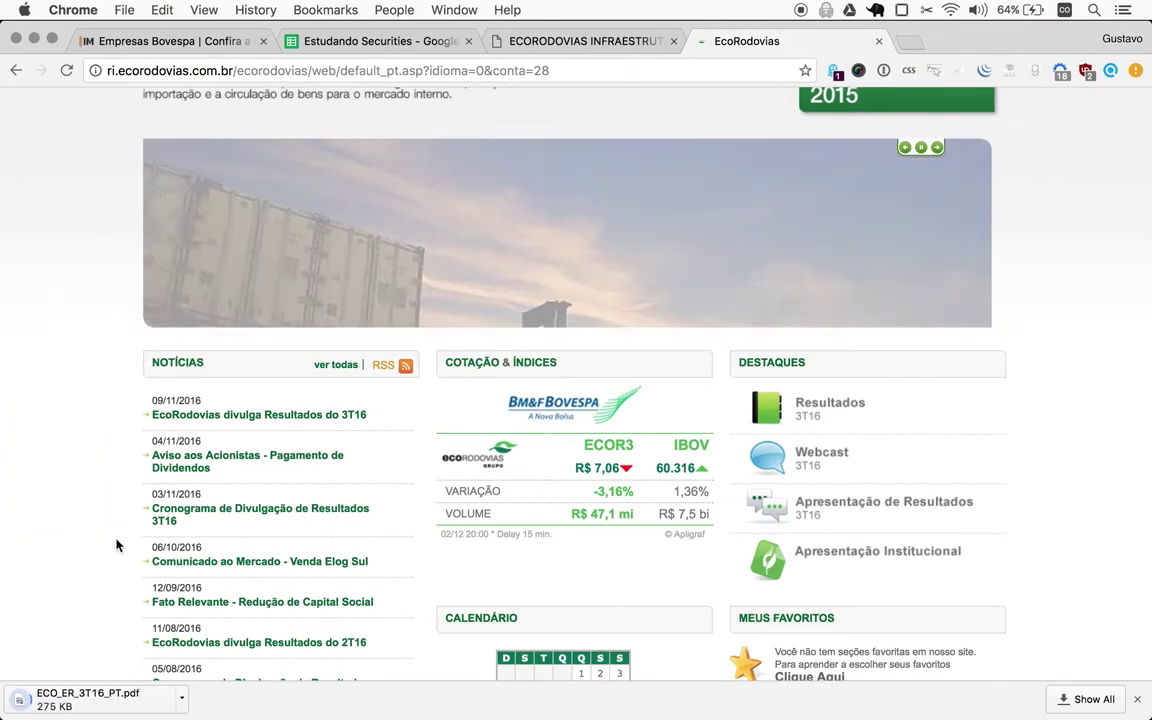
pyautogui.click(100, 705)
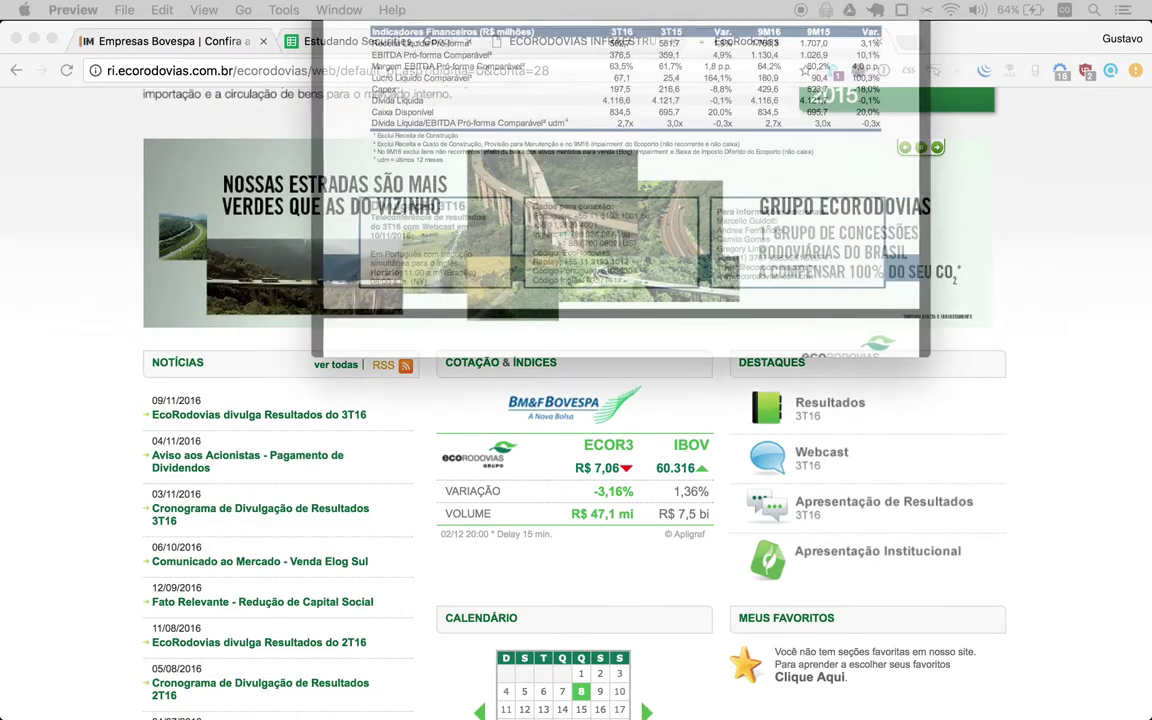
# - Skim the 3T16 PDF down to the Anexo I-a balance sheet on page 14, then close it
pyautogui.scroll(-15, 556, 592)
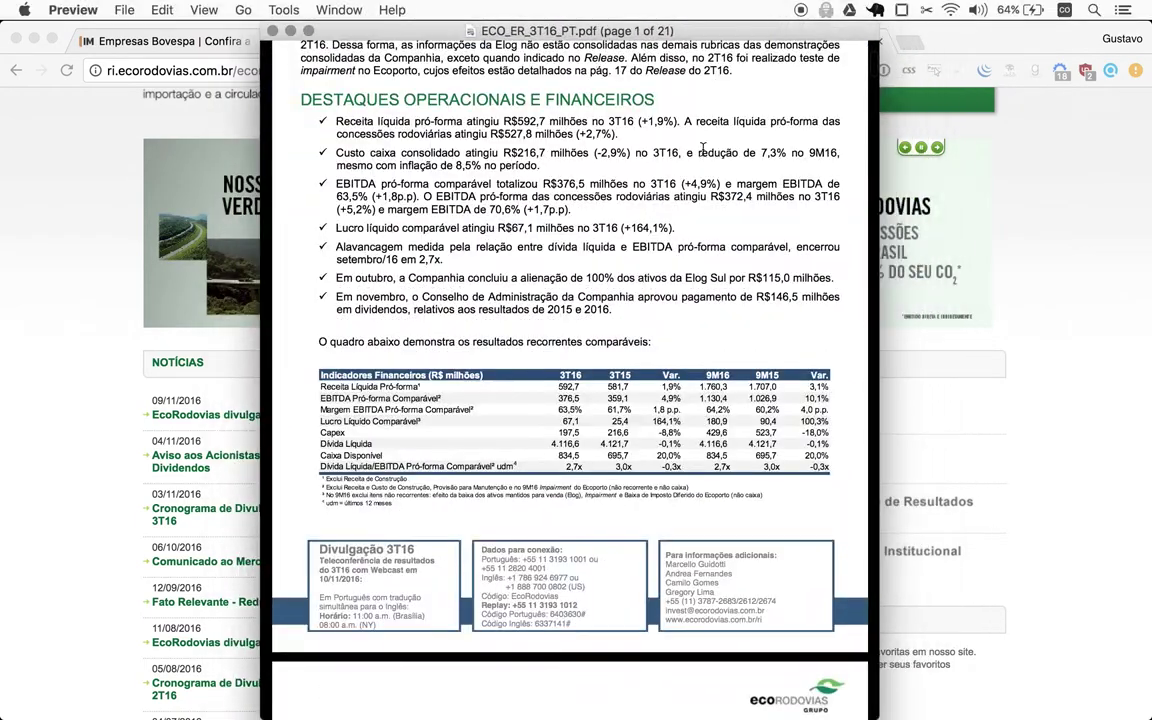
pyautogui.scroll(-20, 556, 592)
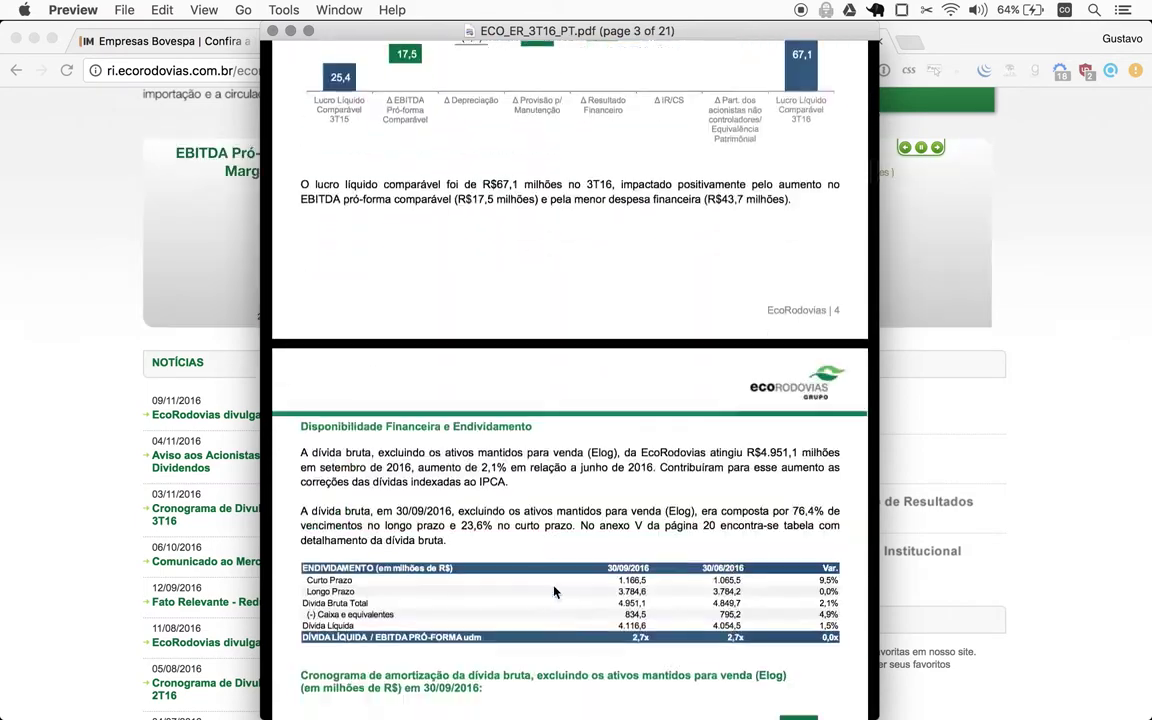
pyautogui.scroll(-20, 556, 592)
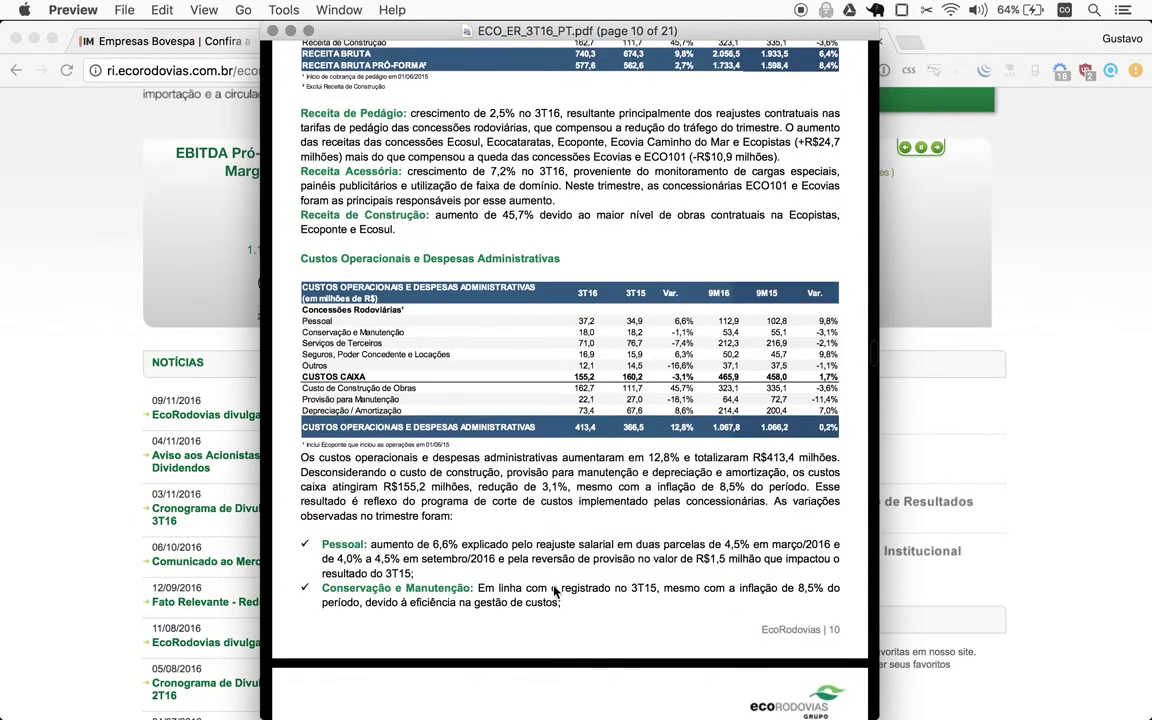
pyautogui.scroll(-10, 556, 592)
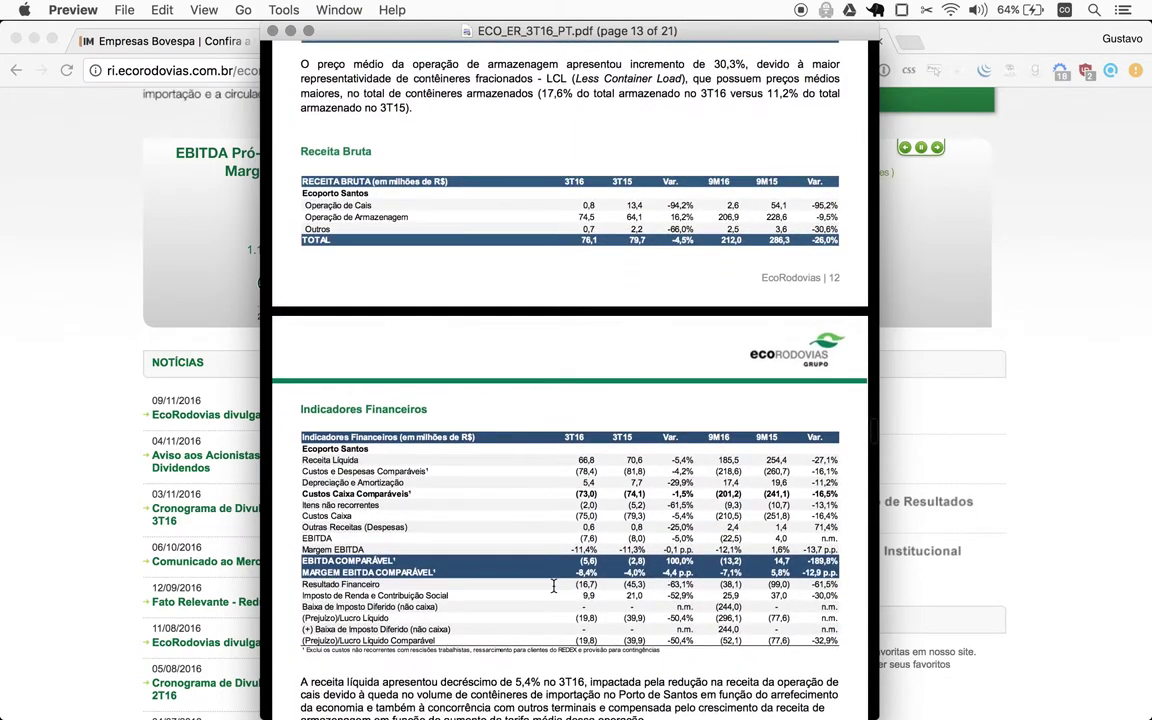
pyautogui.scroll(-10, 553, 585)
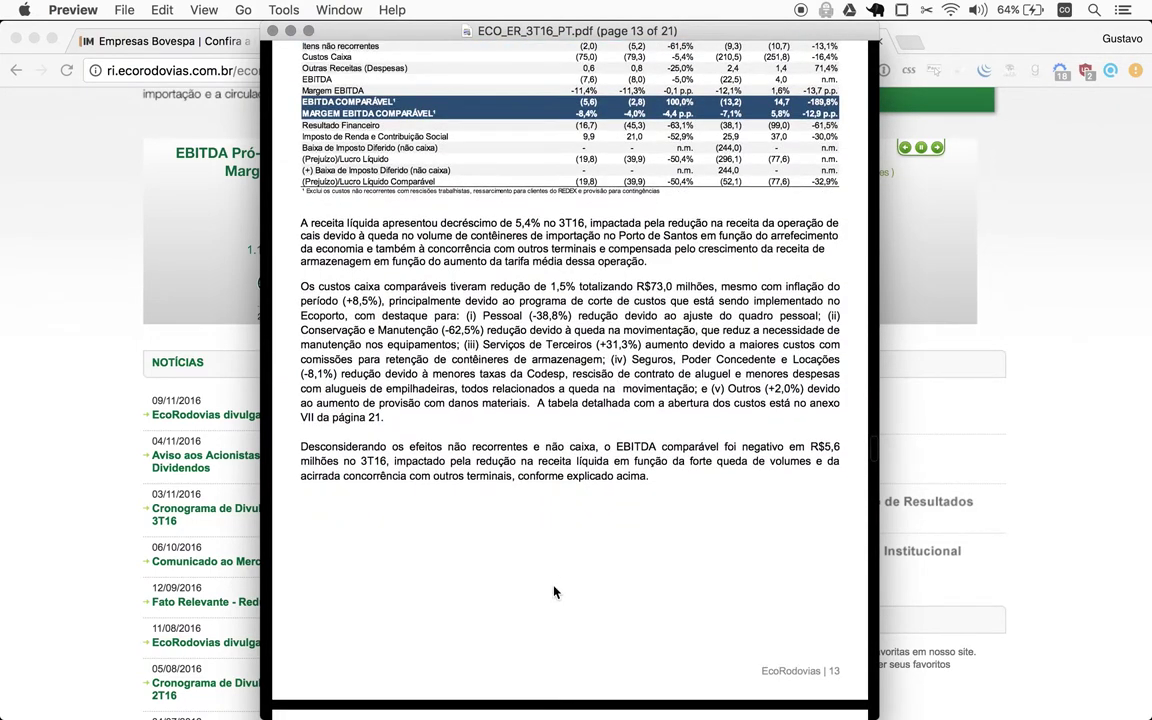
pyautogui.scroll(-1, 553, 592)
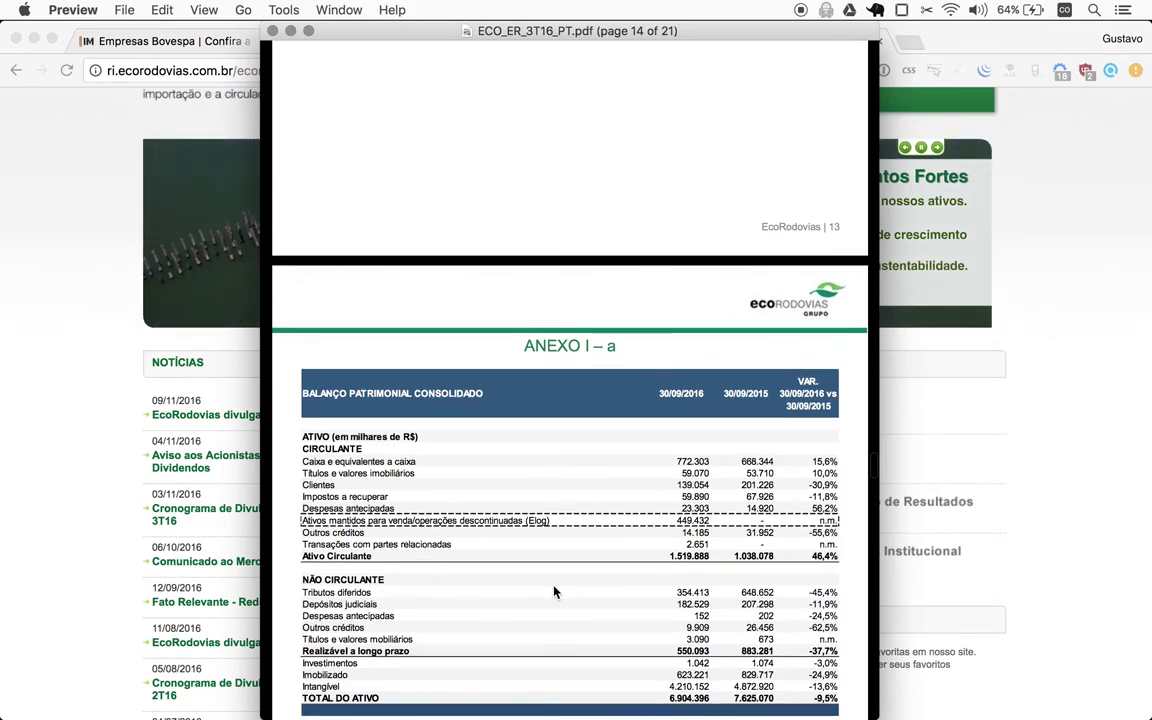
pyautogui.press('super+w')
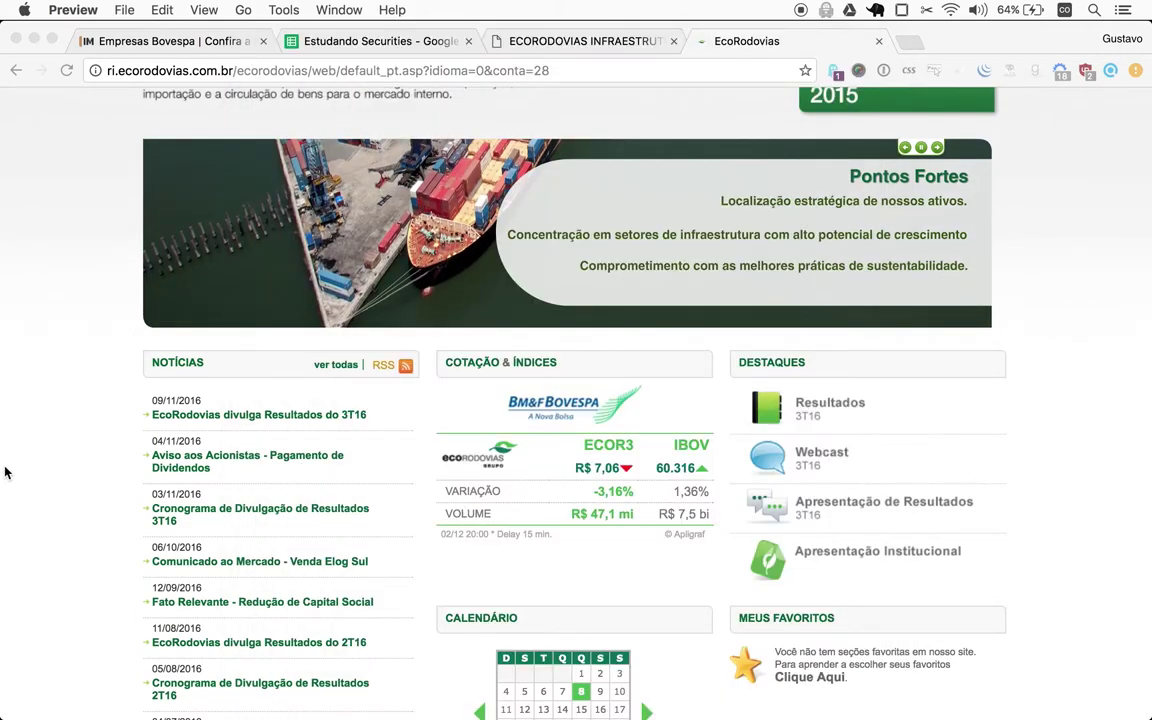
# - From Resultados Trimestrais, download ECO_ITR_3T16_pt.pdf and open it in Preview
pyautogui.scroll(-3, 128, 658)
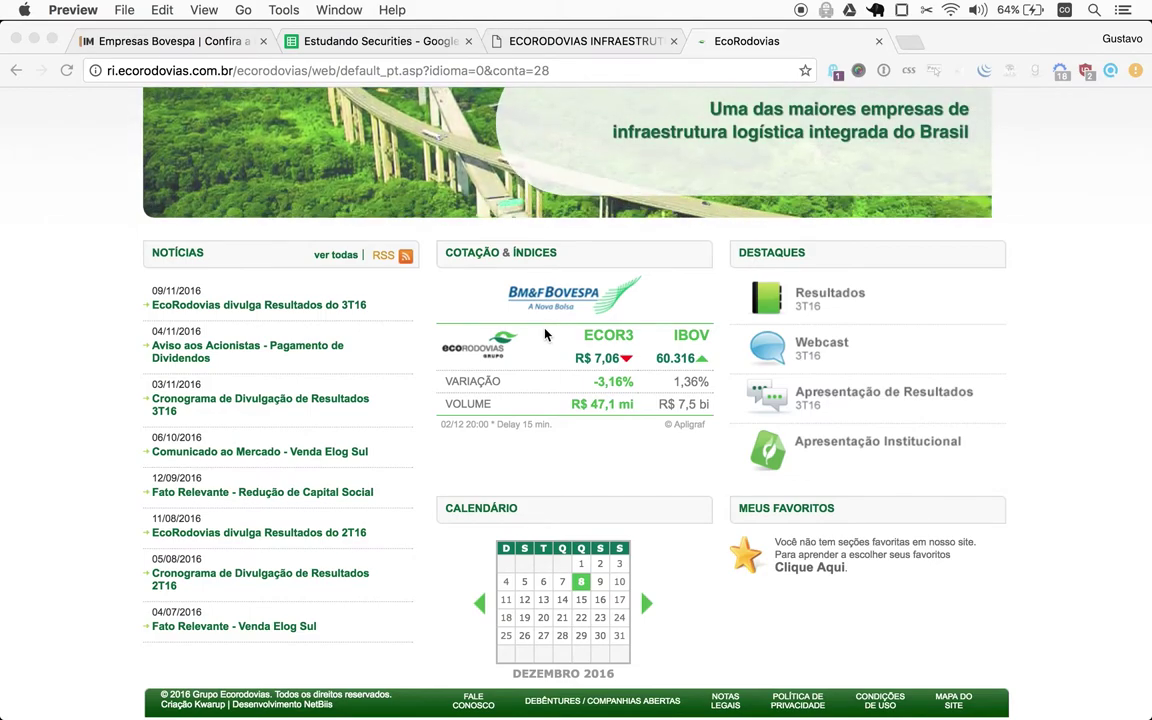
pyautogui.scroll(5, 545, 334)
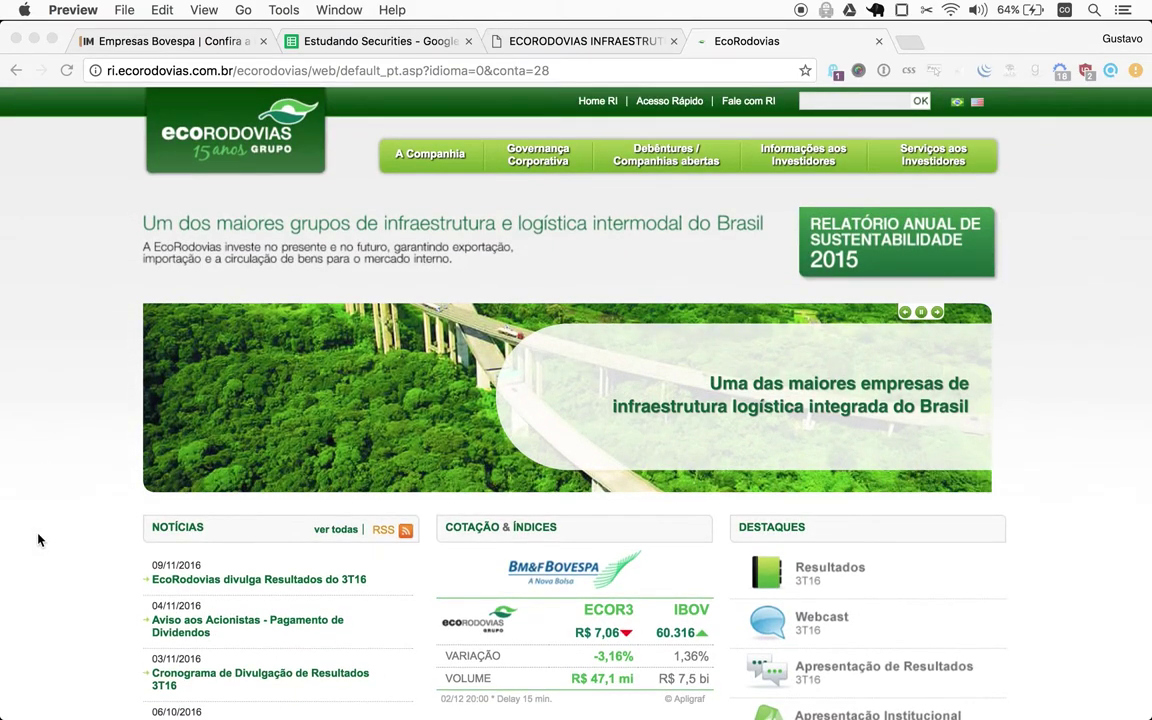
pyautogui.scroll(-1, 38, 540)
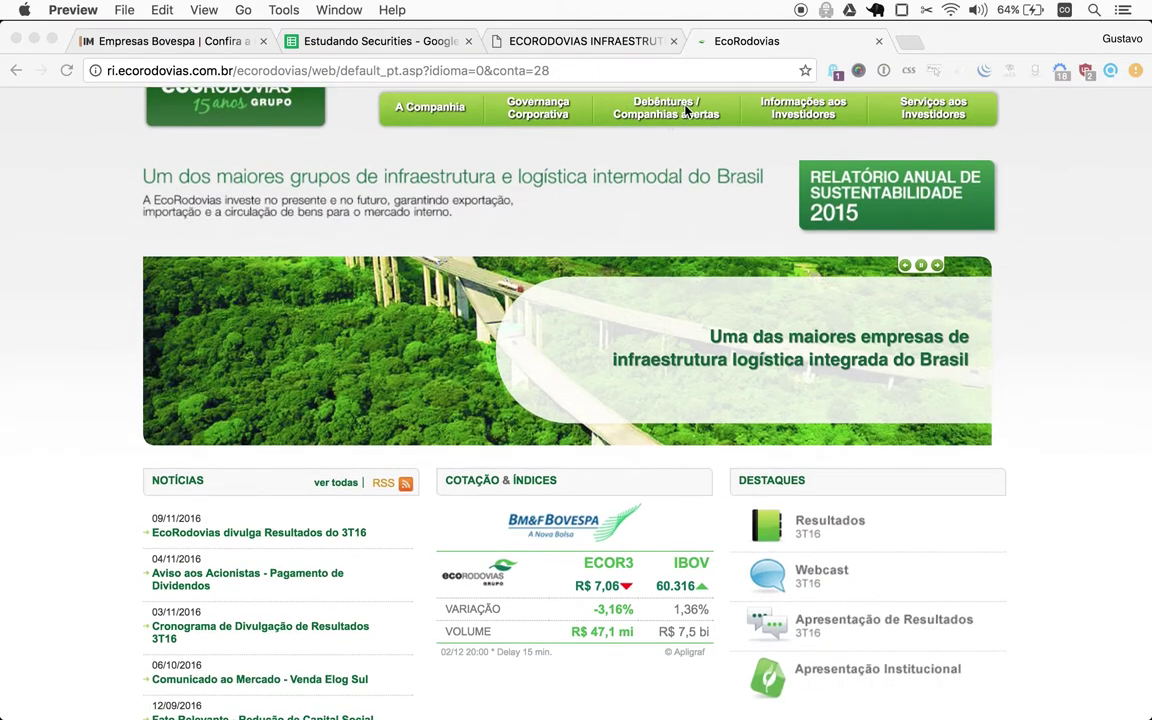
pyautogui.click(1080, 167)
pyautogui.moveTo(813, 116)
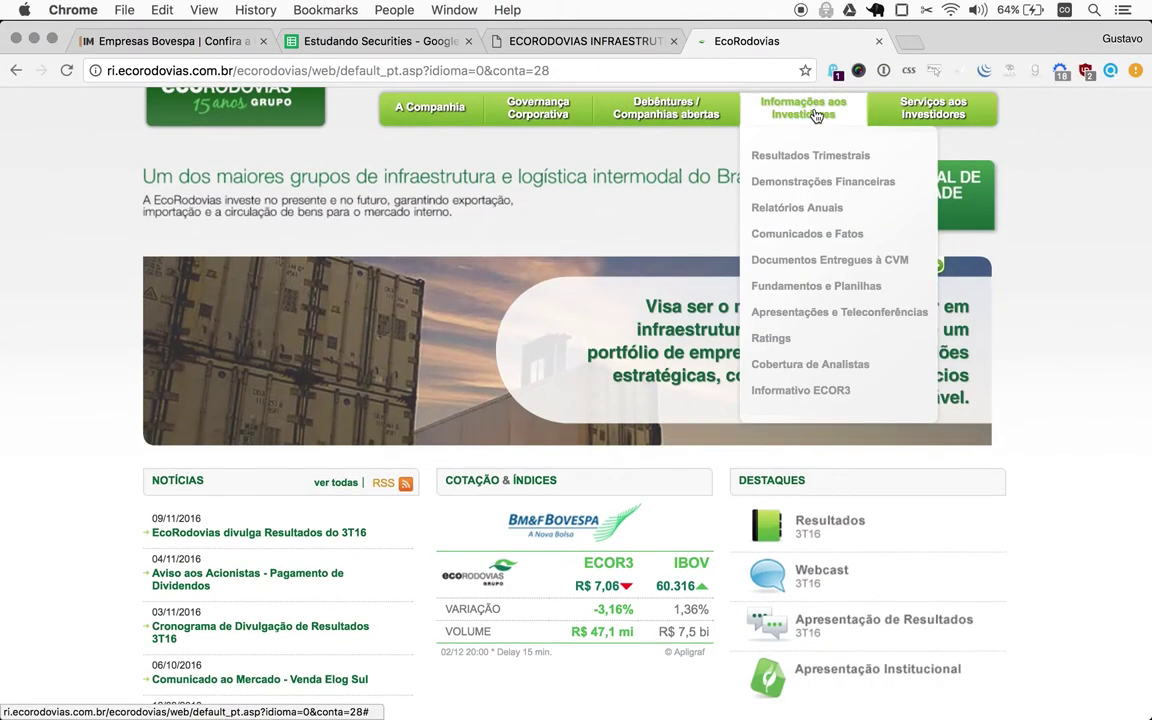
pyautogui.click(790, 157)
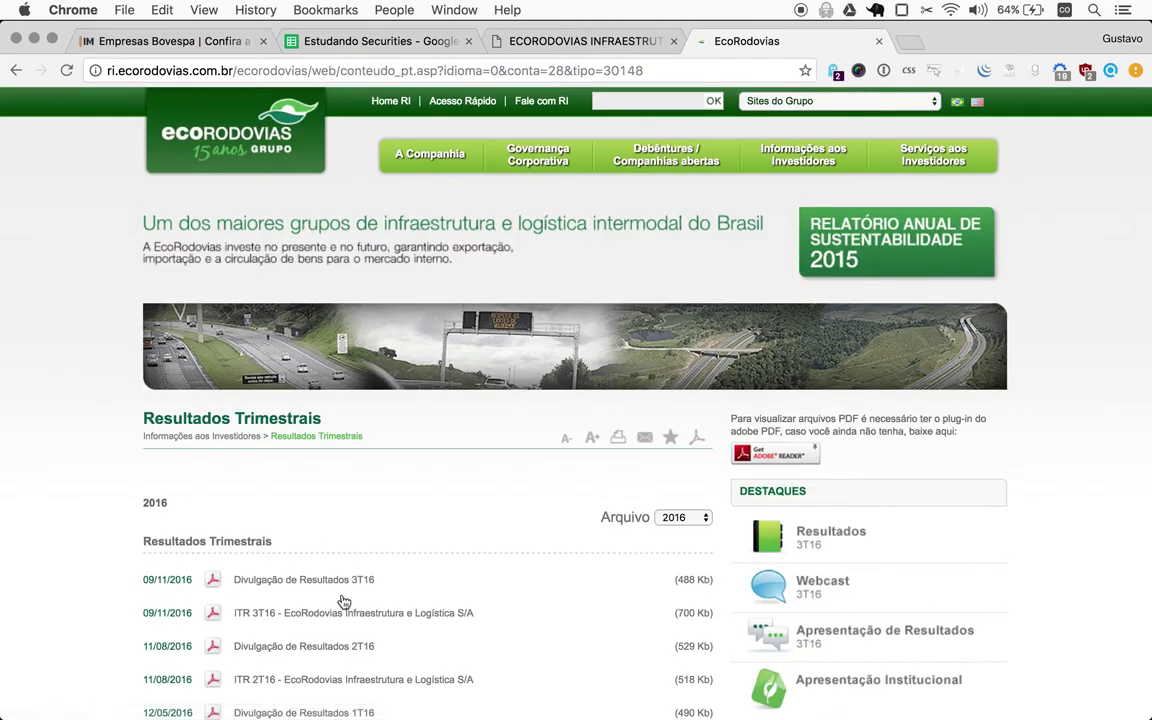
pyautogui.click(277, 616)
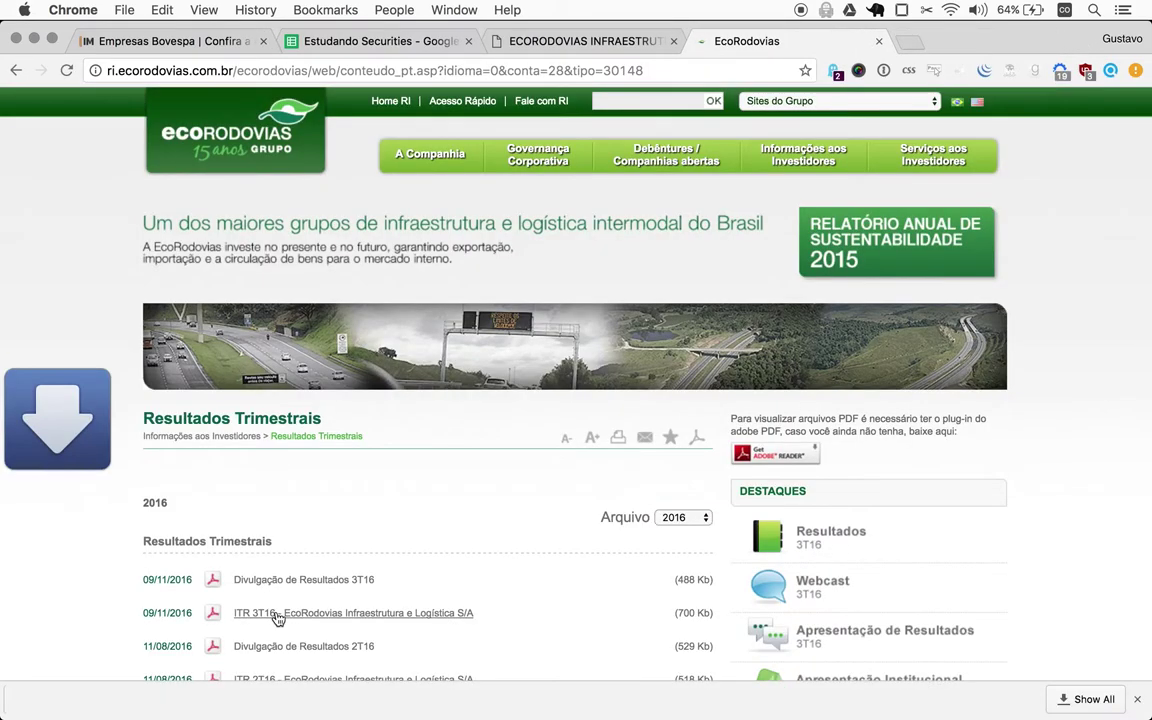
pyautogui.click(55, 705)
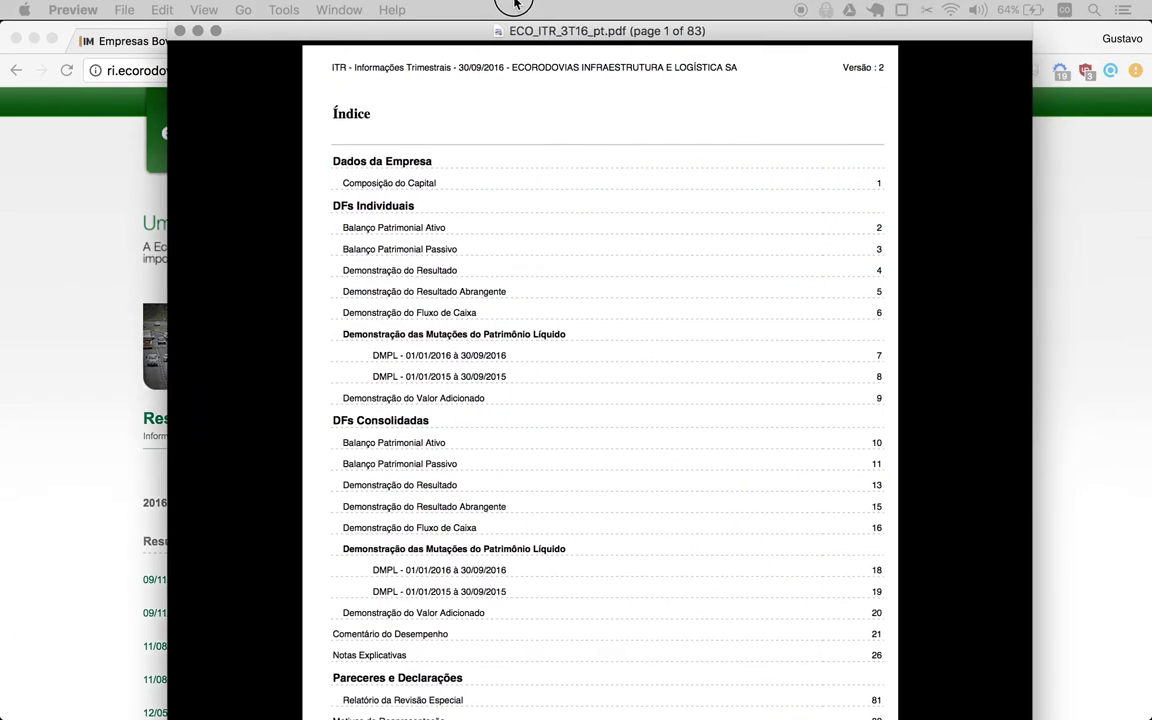
# - Scroll through the Índice on page 1 of the 83-page ECO_ITR_3T16_pt.pdf
pyautogui.scroll(-3, 600, 350)
pyautogui.scroll(5, 666, 458)
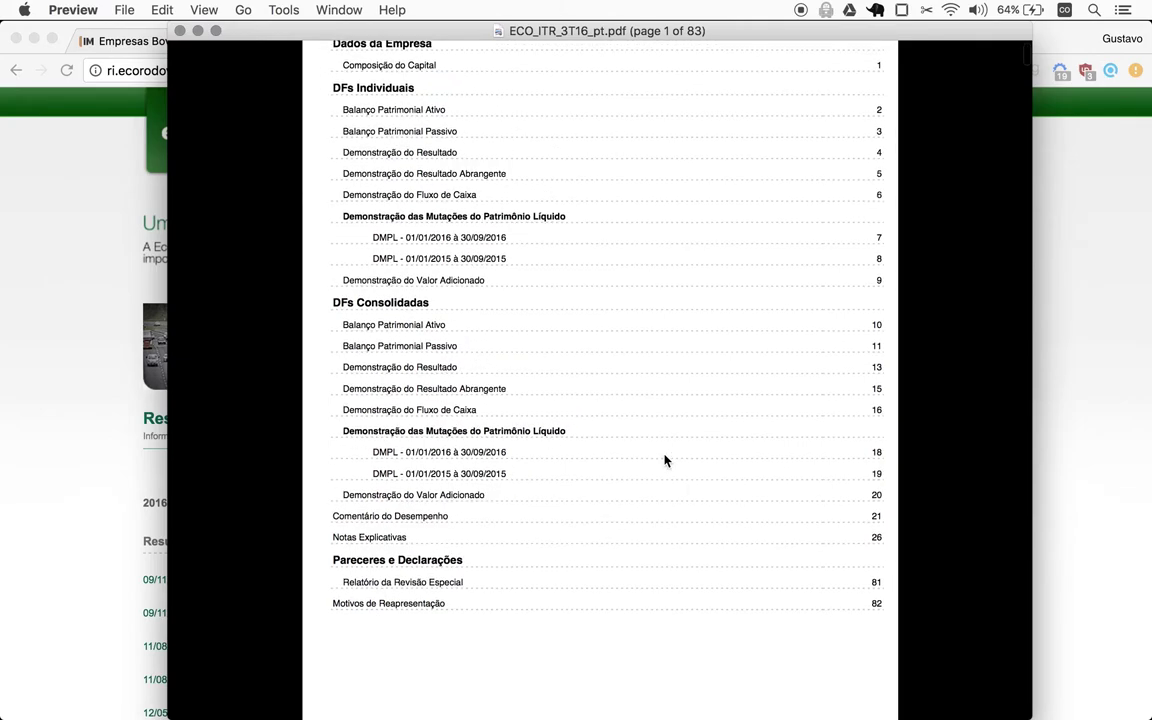
pyautogui.scroll(-1, 666, 459)
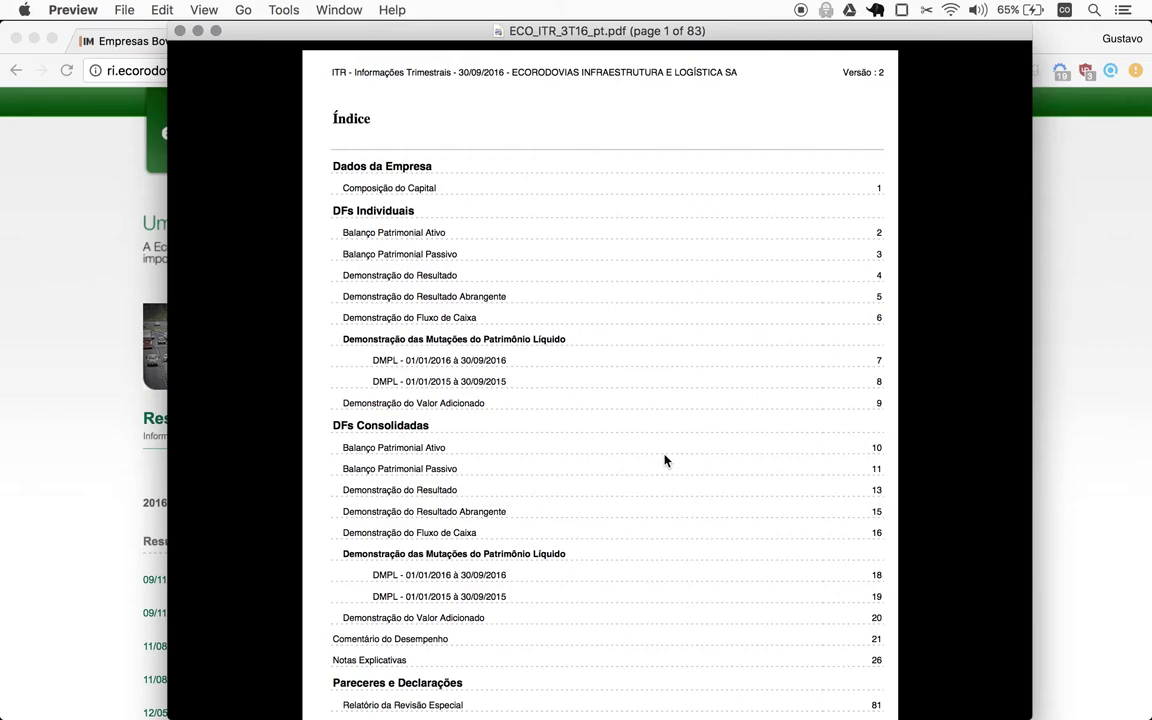
# - Scroll to the page 4 Balanço Patrimonial Passivo table and zoom in to Patrimônio Líquido
pyautogui.scroll(-10, 594, 543)
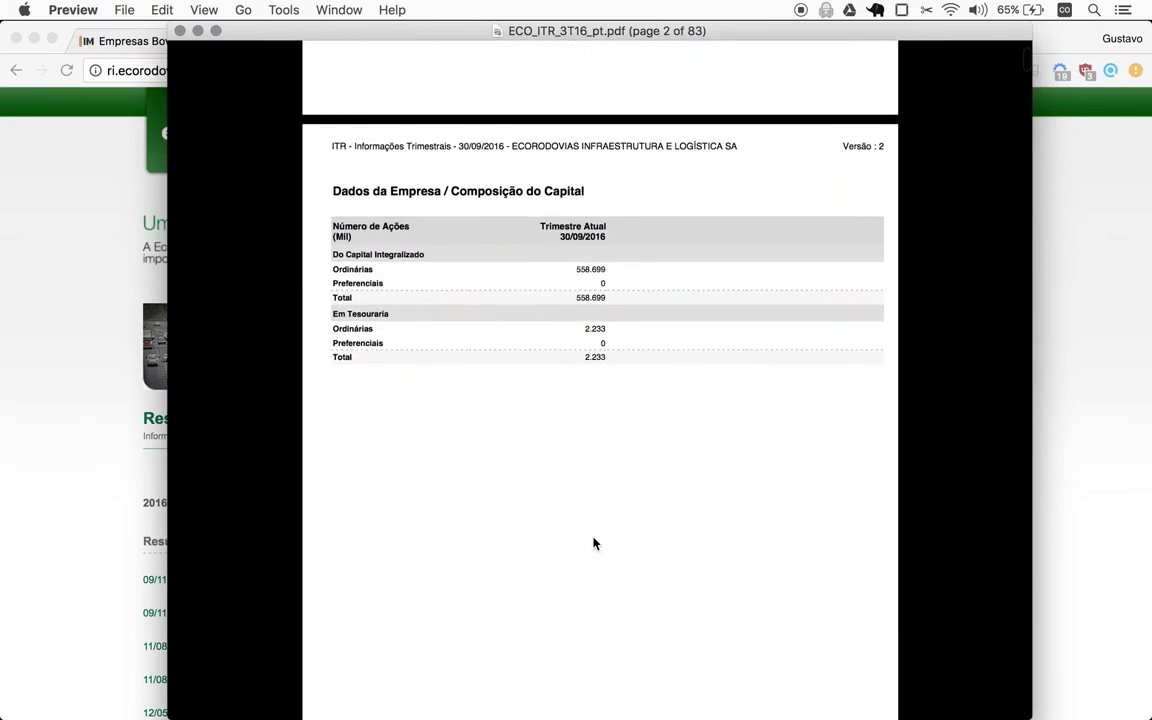
pyautogui.scroll(-10, 594, 543)
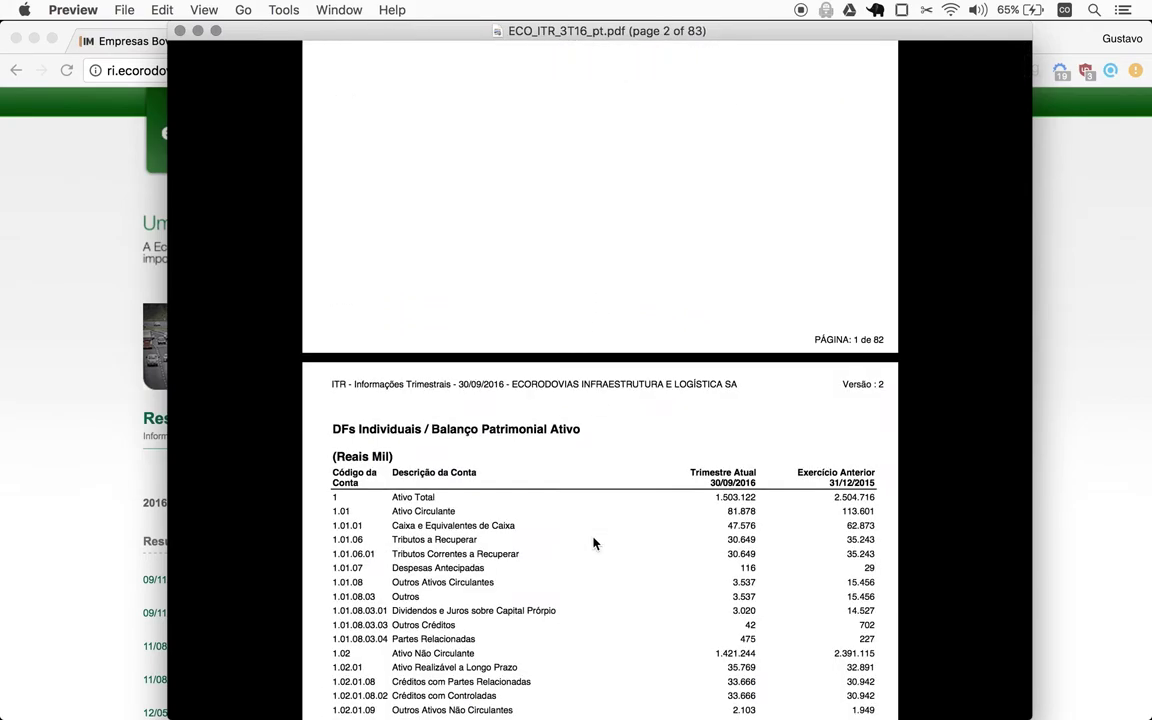
pyautogui.scroll(-8, 594, 543)
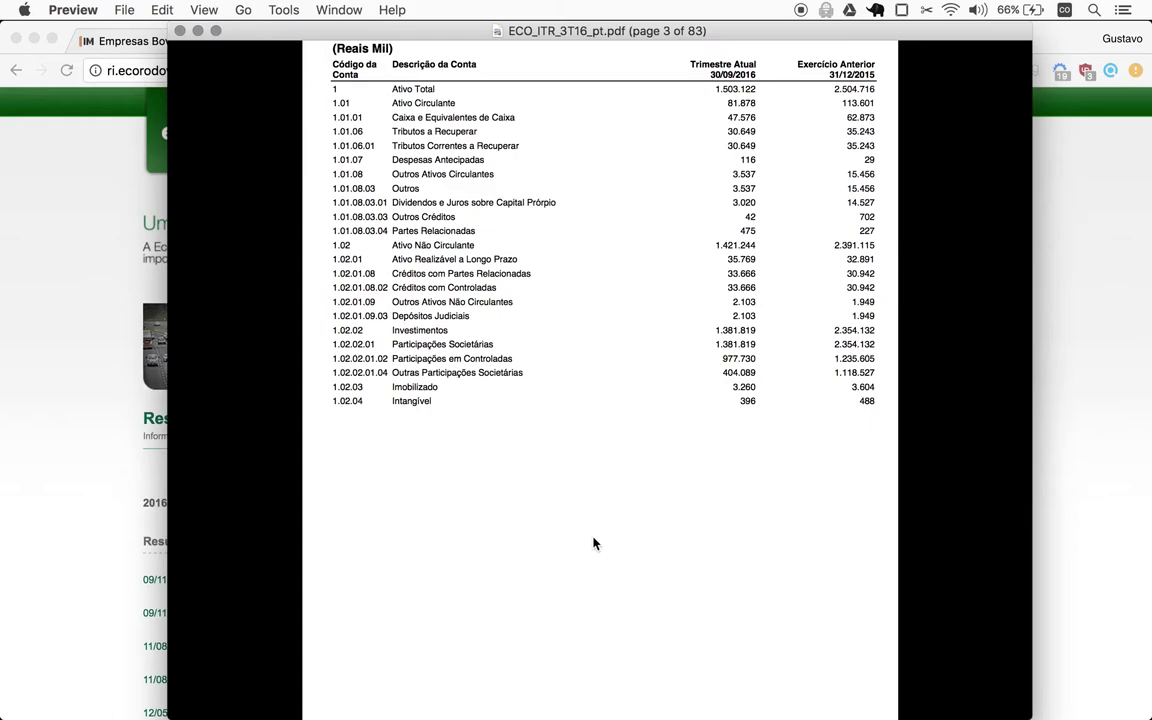
pyautogui.scroll(-5, 504, 537)
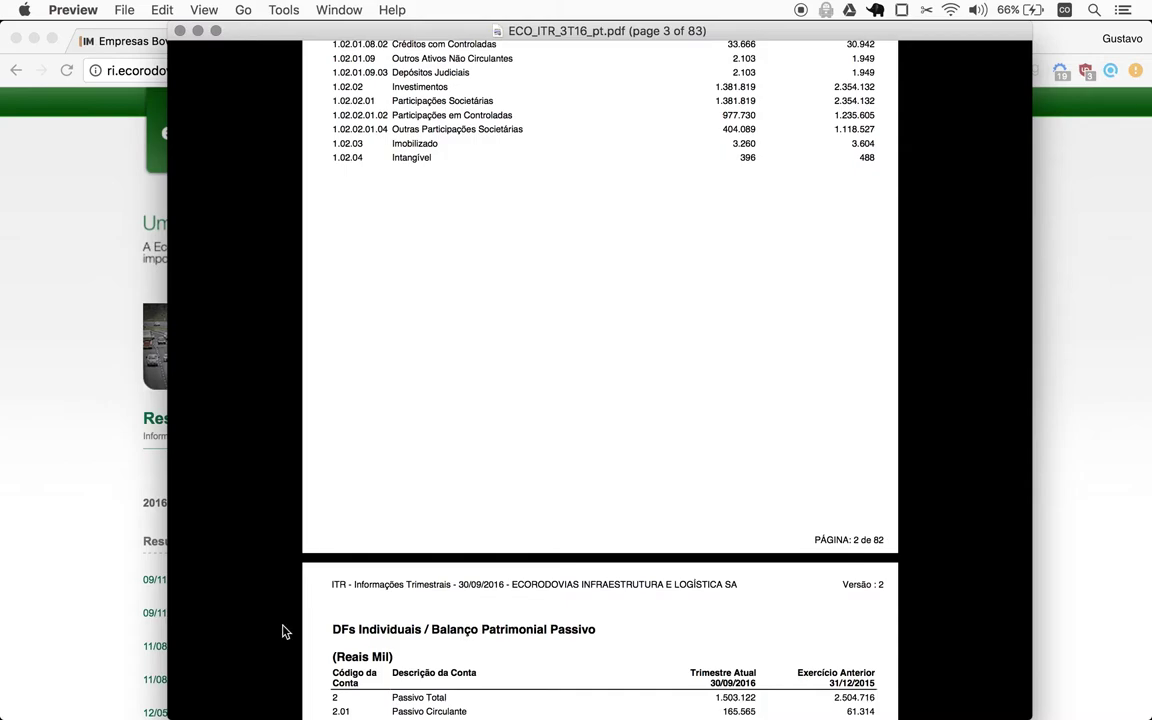
pyautogui.scroll(-5, 283, 631)
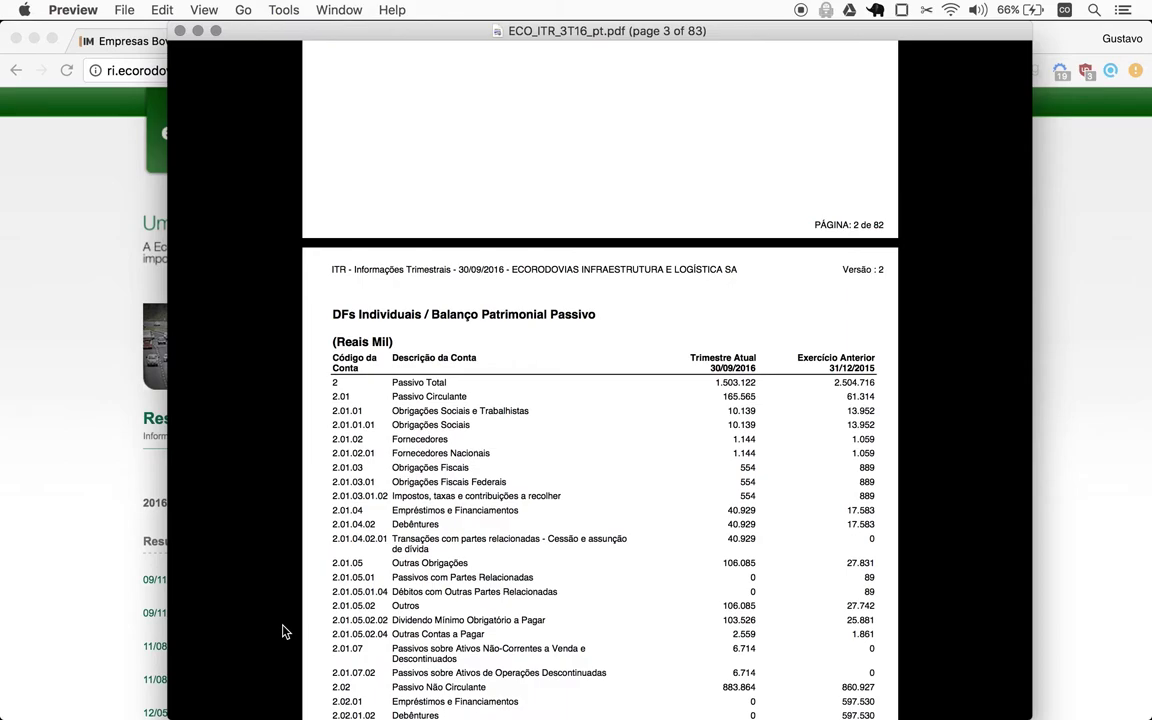
pyautogui.press('super+plus')
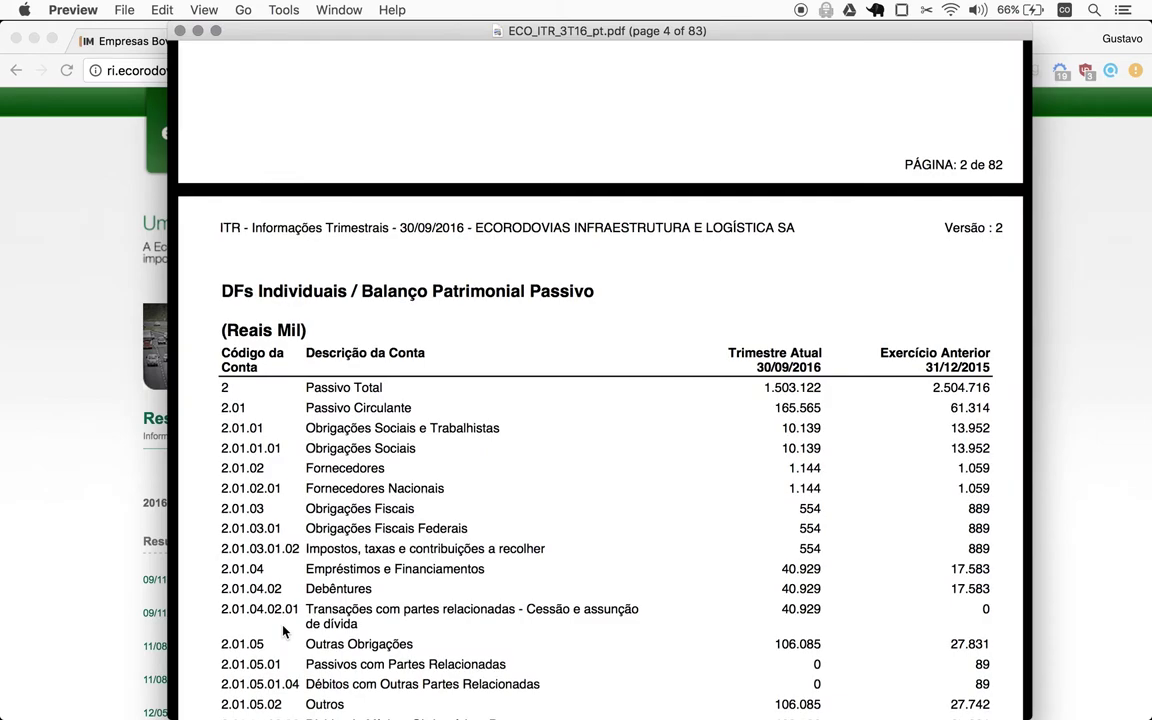
pyautogui.scroll(-15, 283, 630)
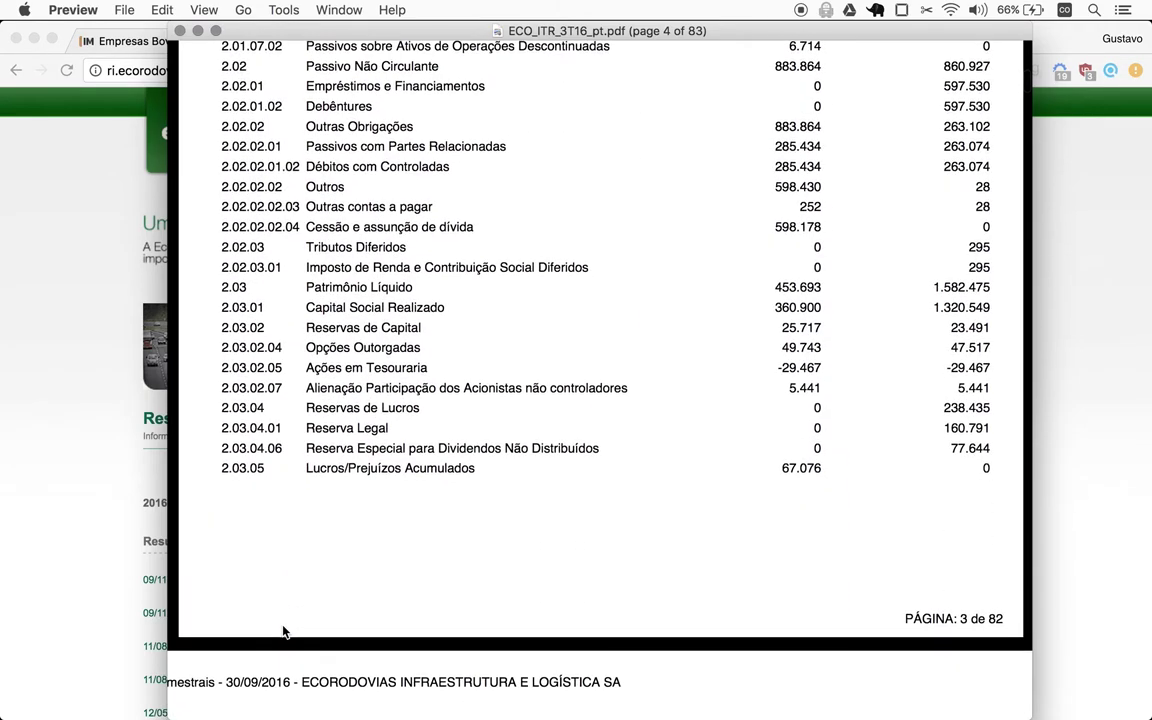
# - Launch Calculator through Spotlight
pyautogui.press('super+space')
pyautogui.write('cauc')
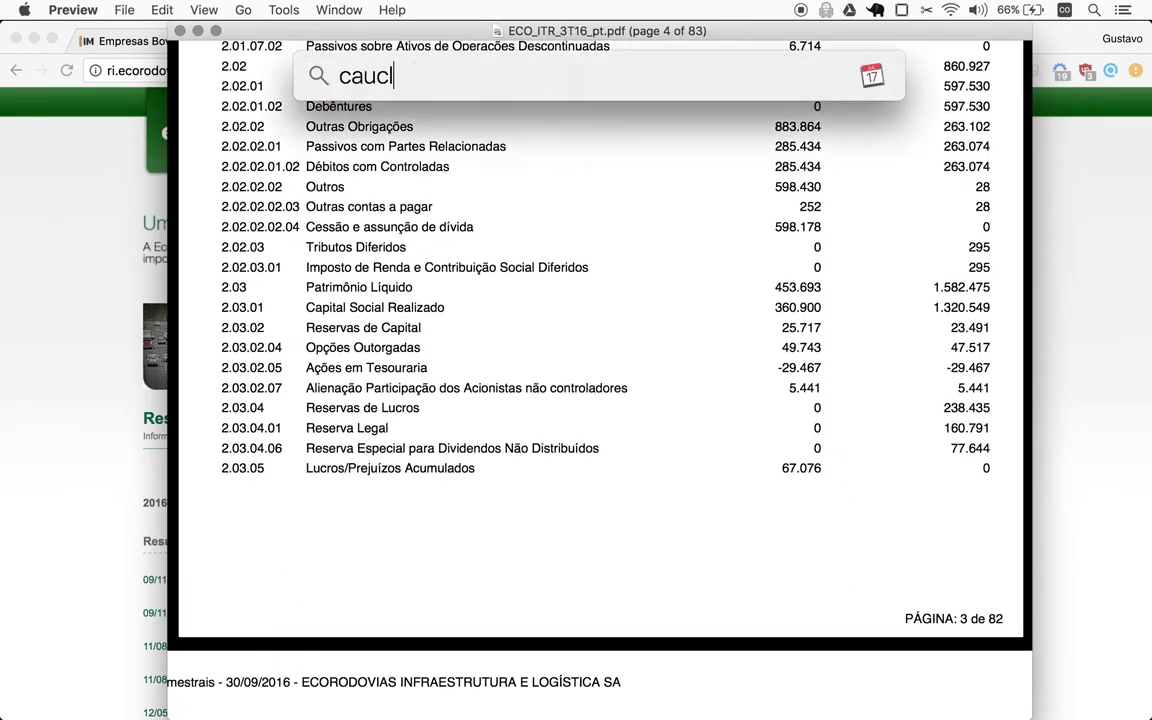
pyautogui.press('BackSpace')
pyautogui.press('BackSpace')
pyautogui.write('lc')
pyautogui.press('Return')
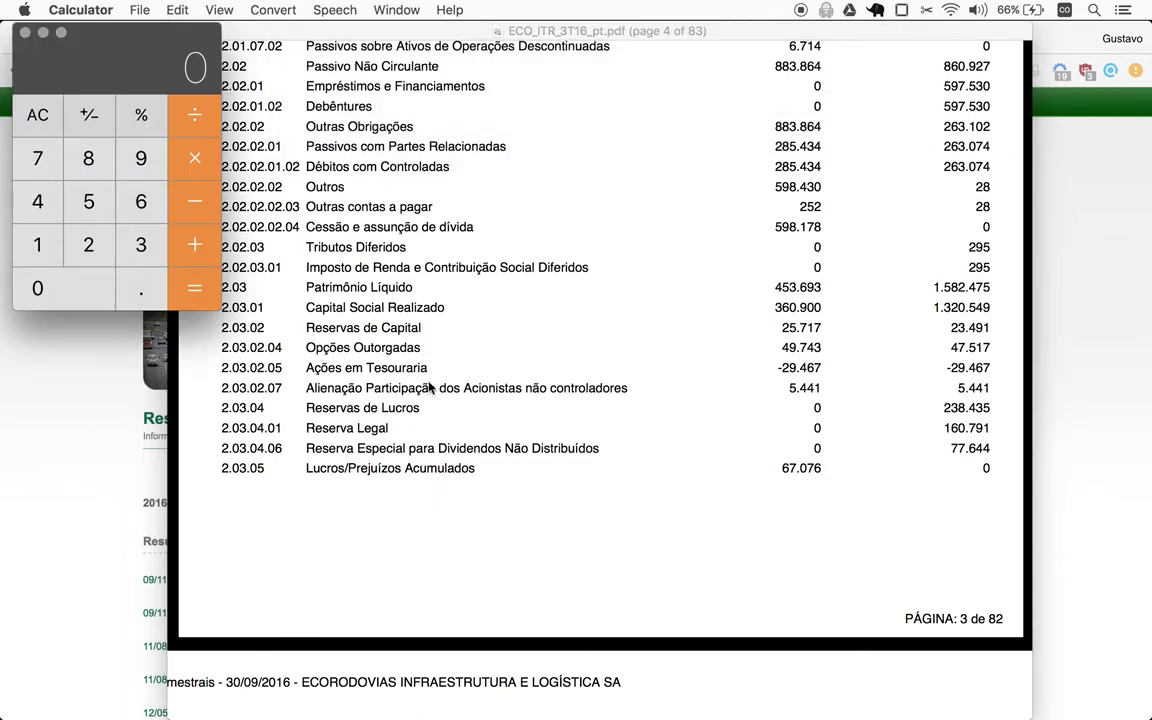
# - Review the Passivo debt and equity figures in Preview, then return to Chrome's Resultados Trimestrais page
pyautogui.click(418, 287)
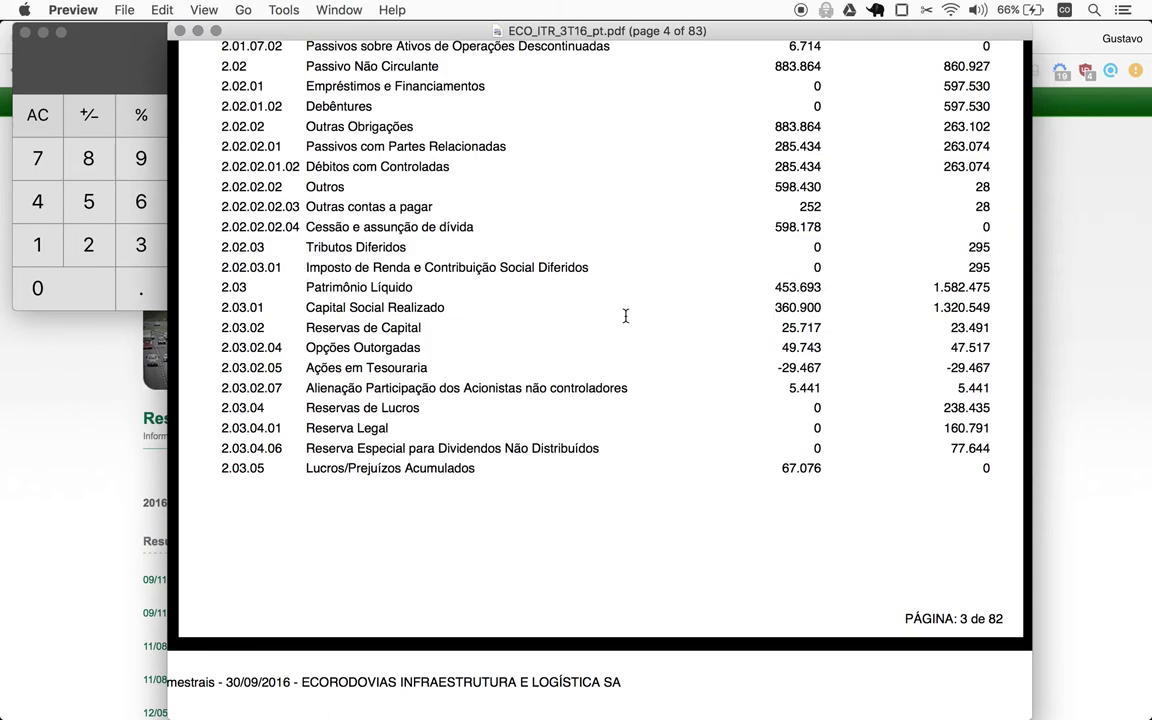
pyautogui.scroll(2, 777, 303)
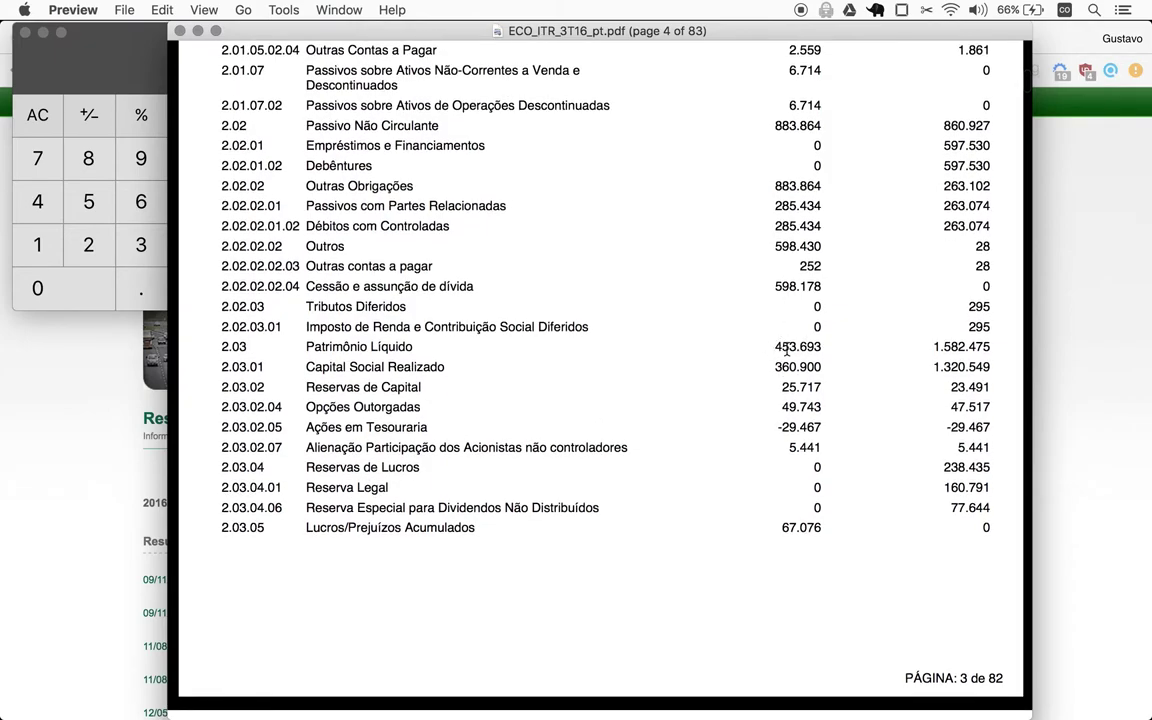
pyautogui.scroll(1, 800, 370)
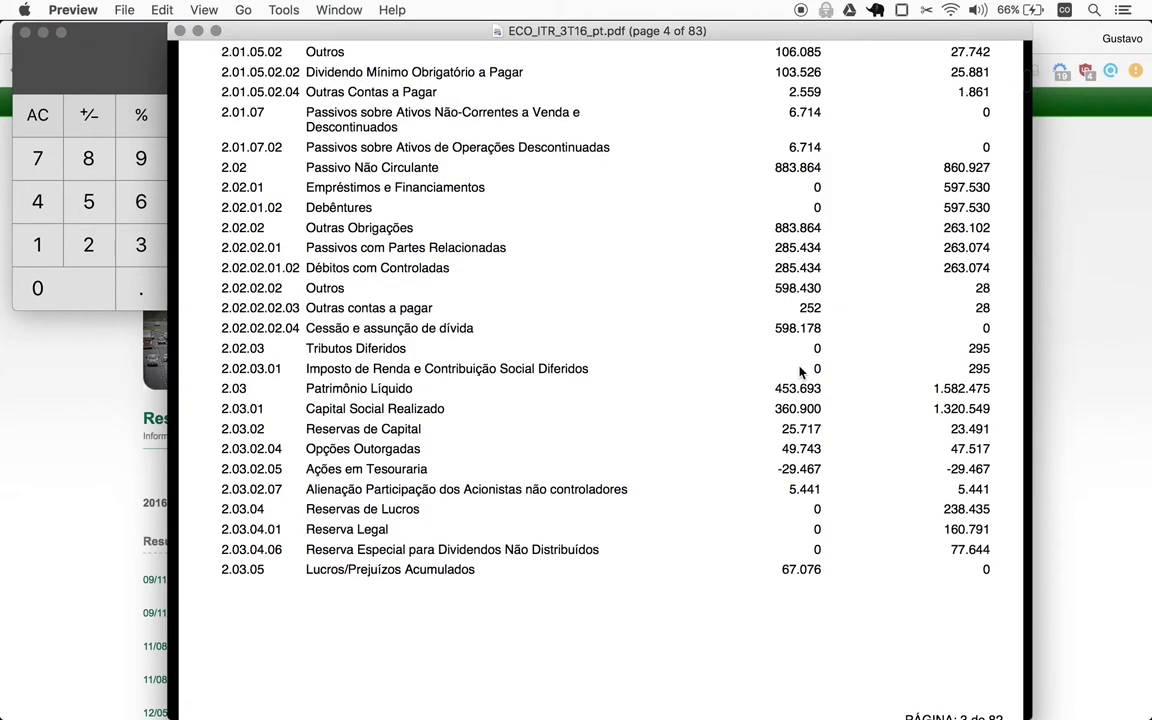
pyautogui.scroll(10, 800, 370)
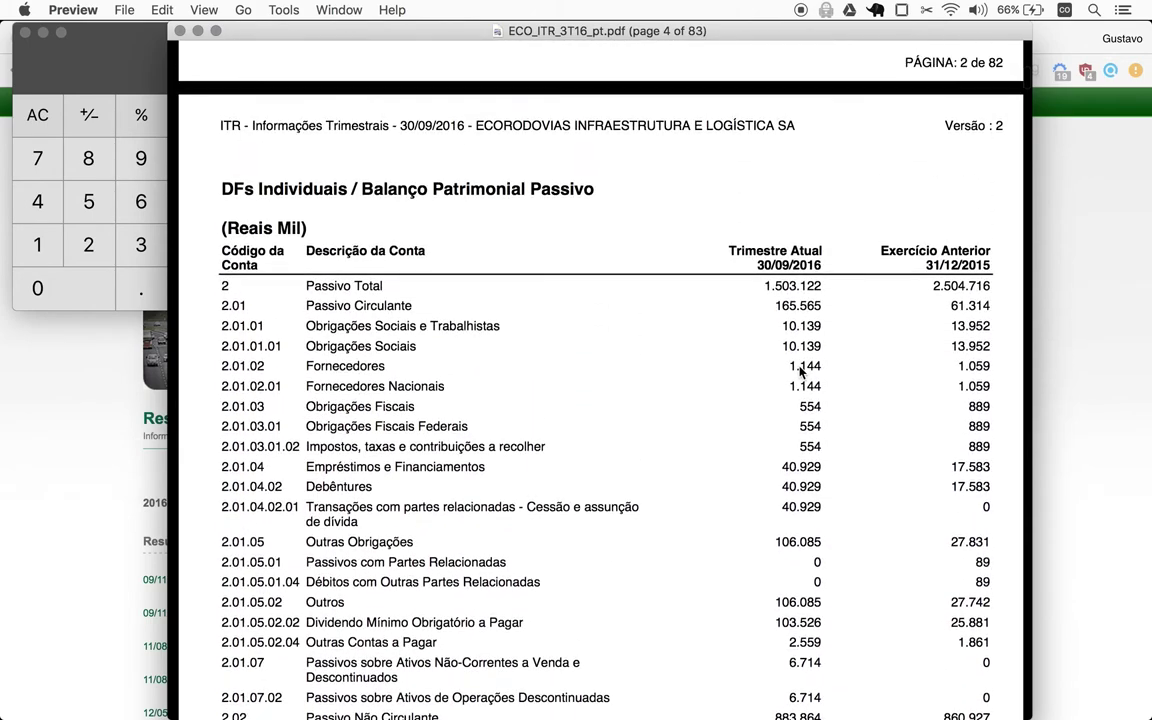
pyautogui.scroll(-10, 800, 370)
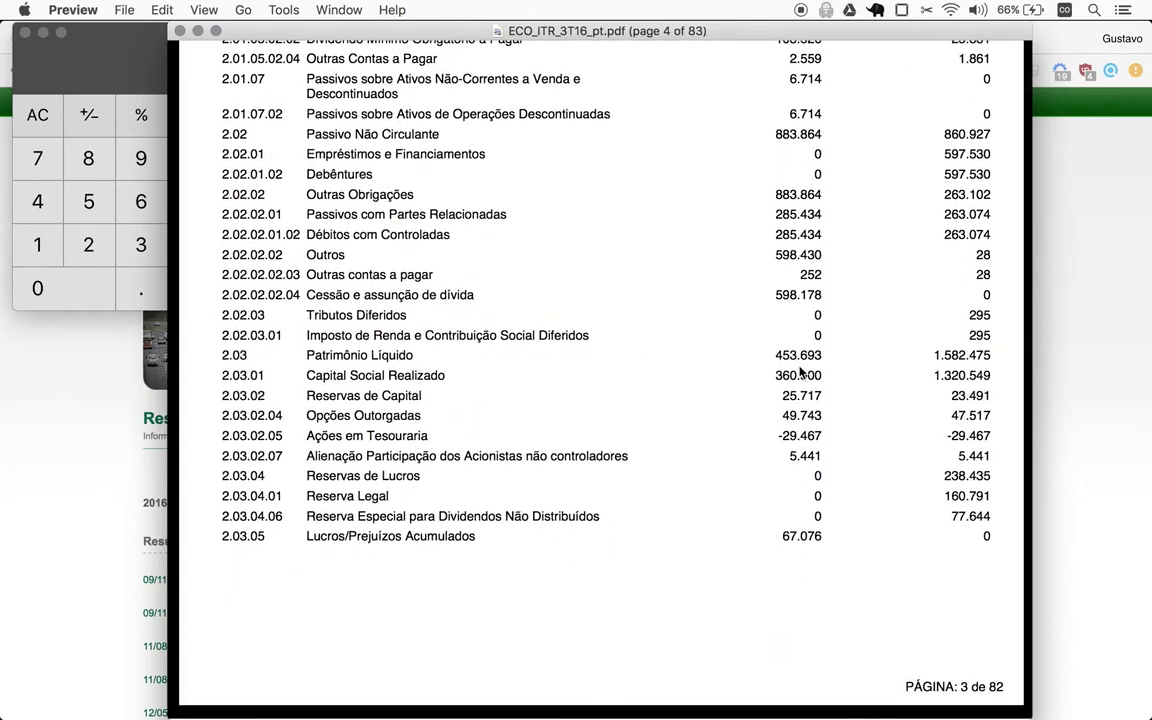
pyautogui.click(932, 360)
pyautogui.scroll(10, 860, 319)
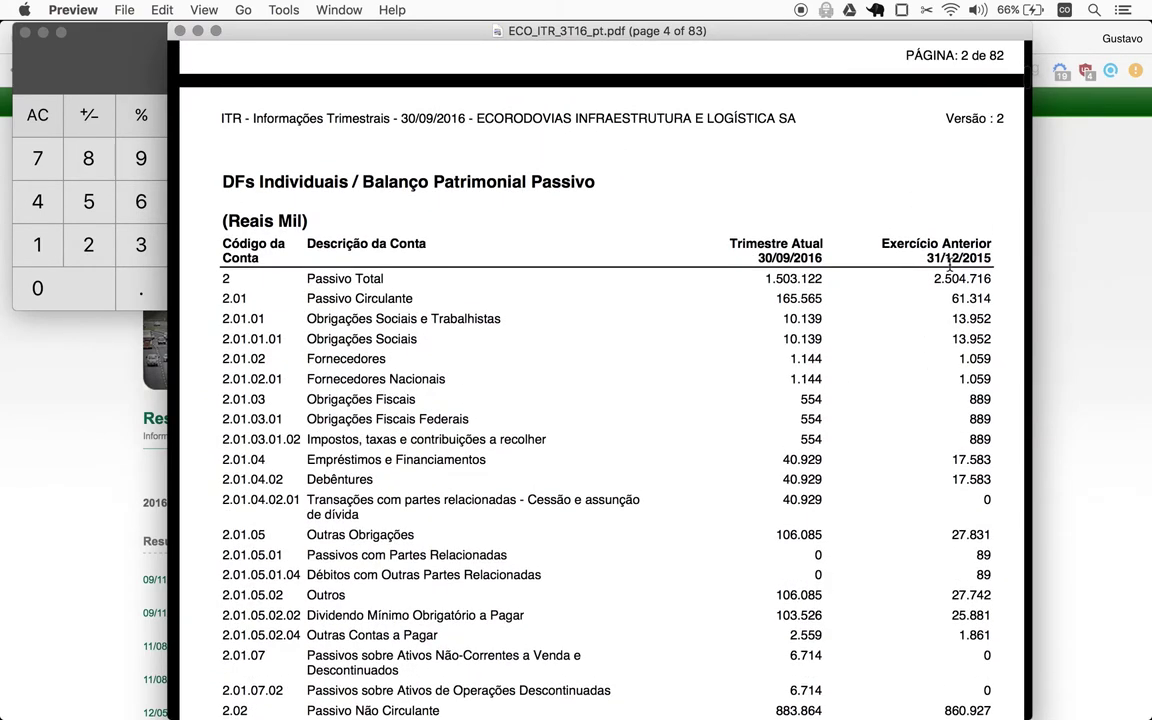
pyautogui.scroll(-10, 917, 260)
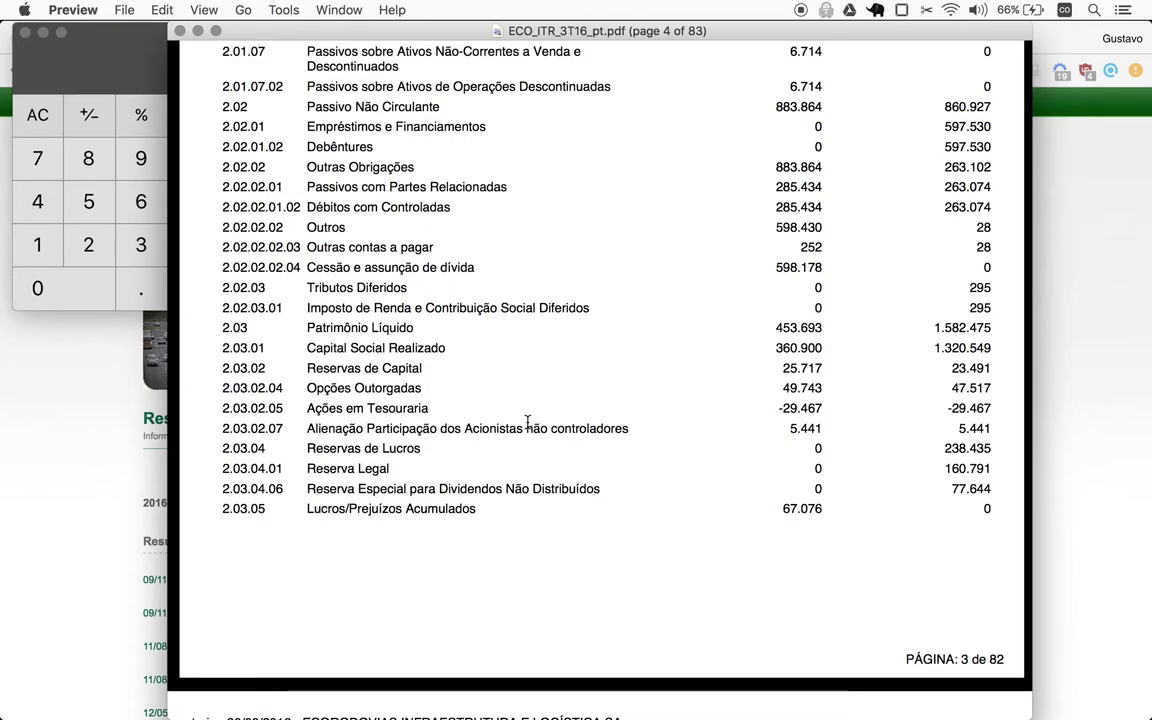
pyautogui.click(62, 426)
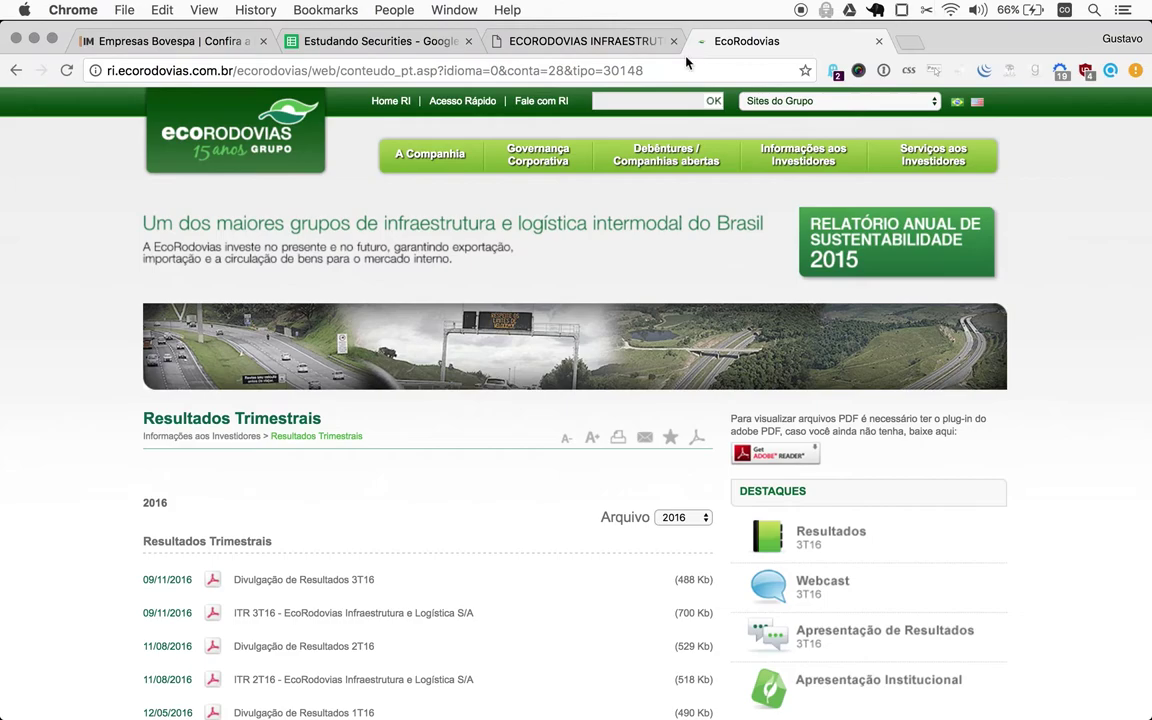
# - Type 'Ecorodovias 3T16' as the company name in cell A920 of Estudando Securities
pyautogui.click(360, 43)
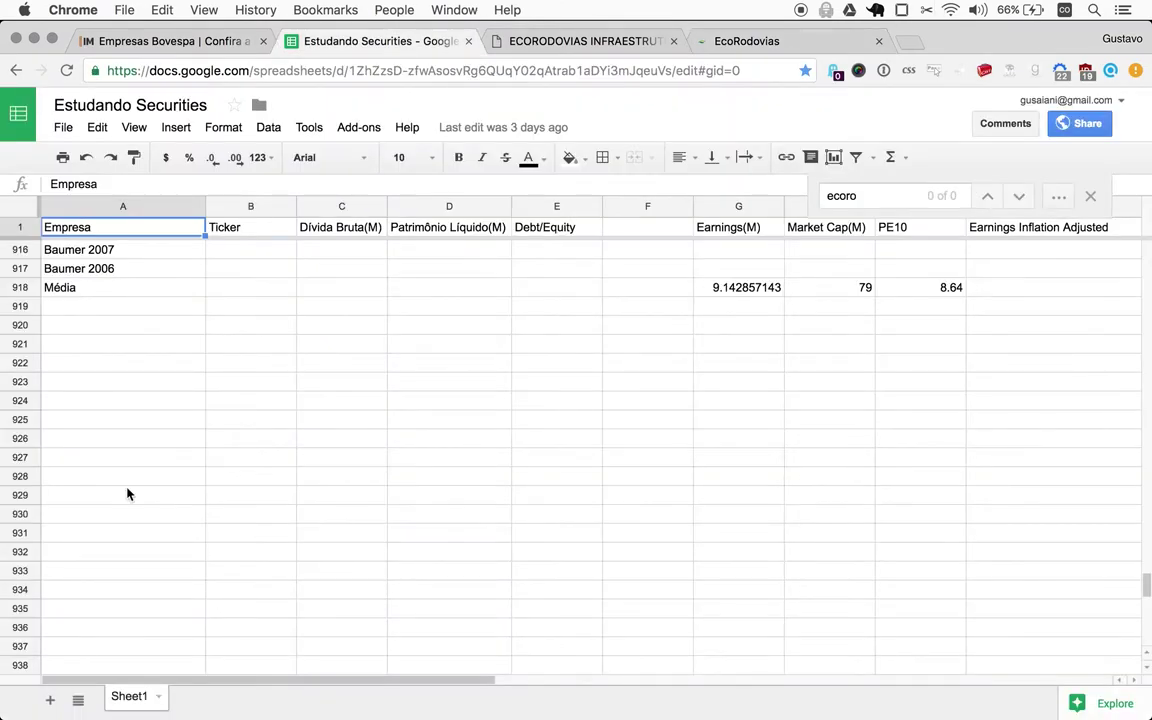
pyautogui.click(79, 327)
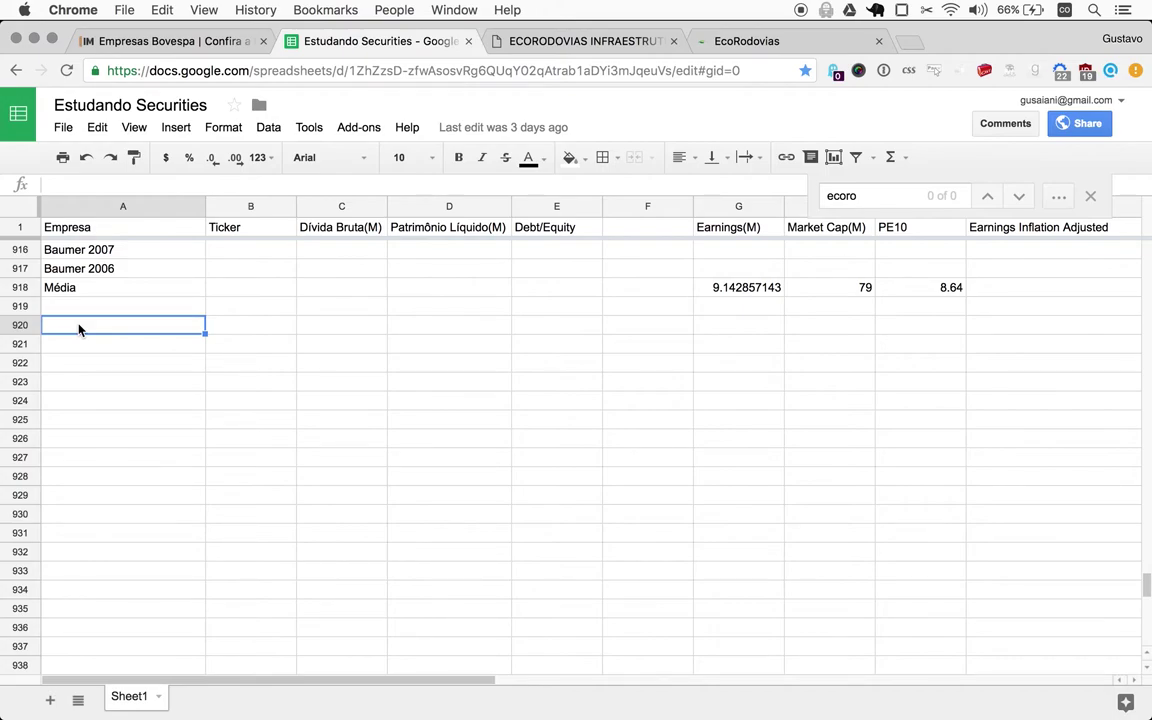
pyautogui.write('Ecoro')
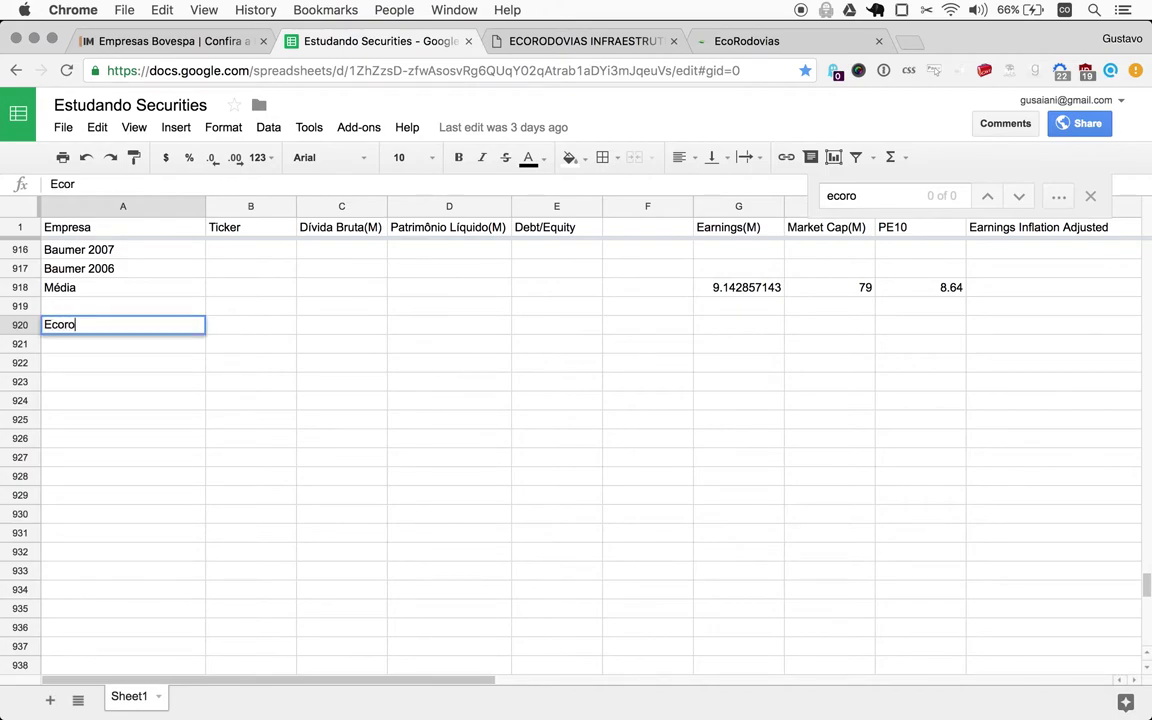
pyautogui.write('dovias 3T')
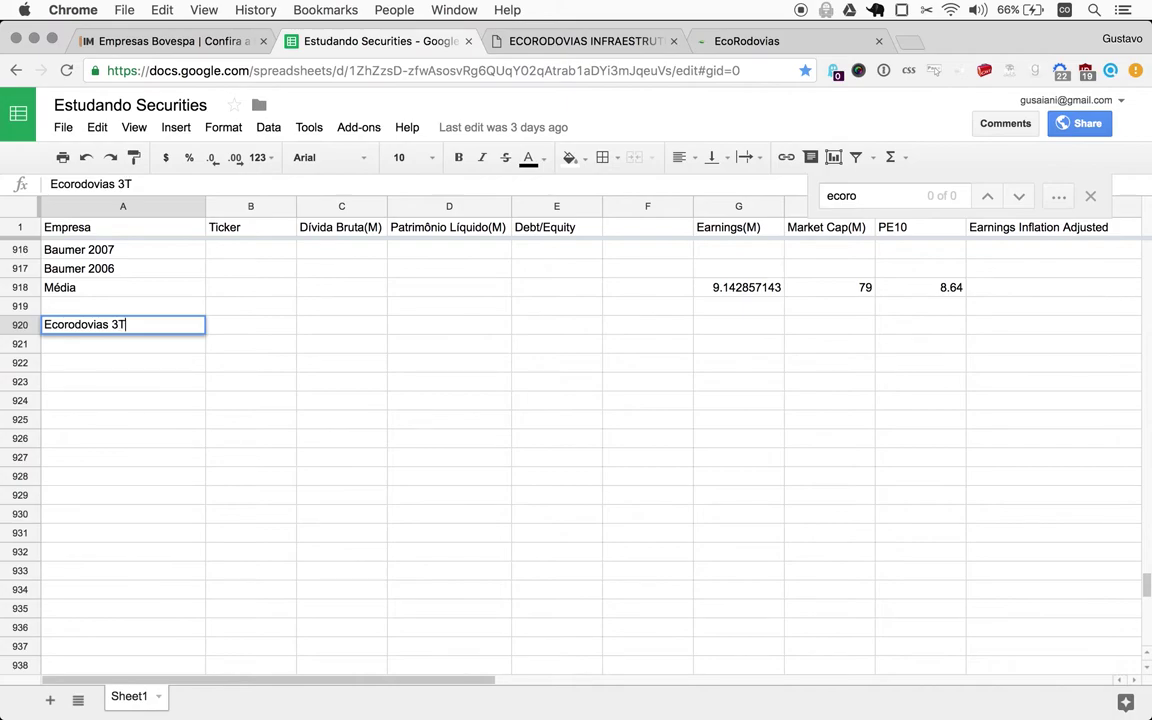
pyautogui.write('16')
pyautogui.press('Tab')
# - Enter 454 as the row's net equity in D920, then return to the ITR report
pyautogui.click(449, 324)
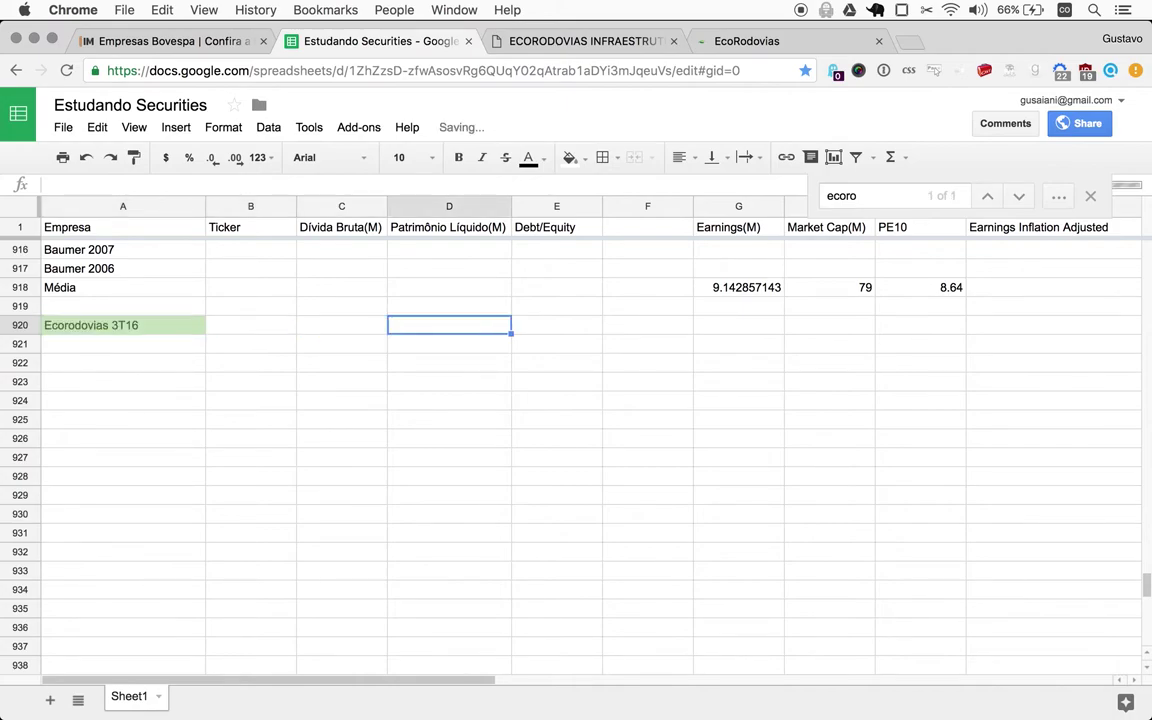
pyautogui.write('454')
pyautogui.press('Return')
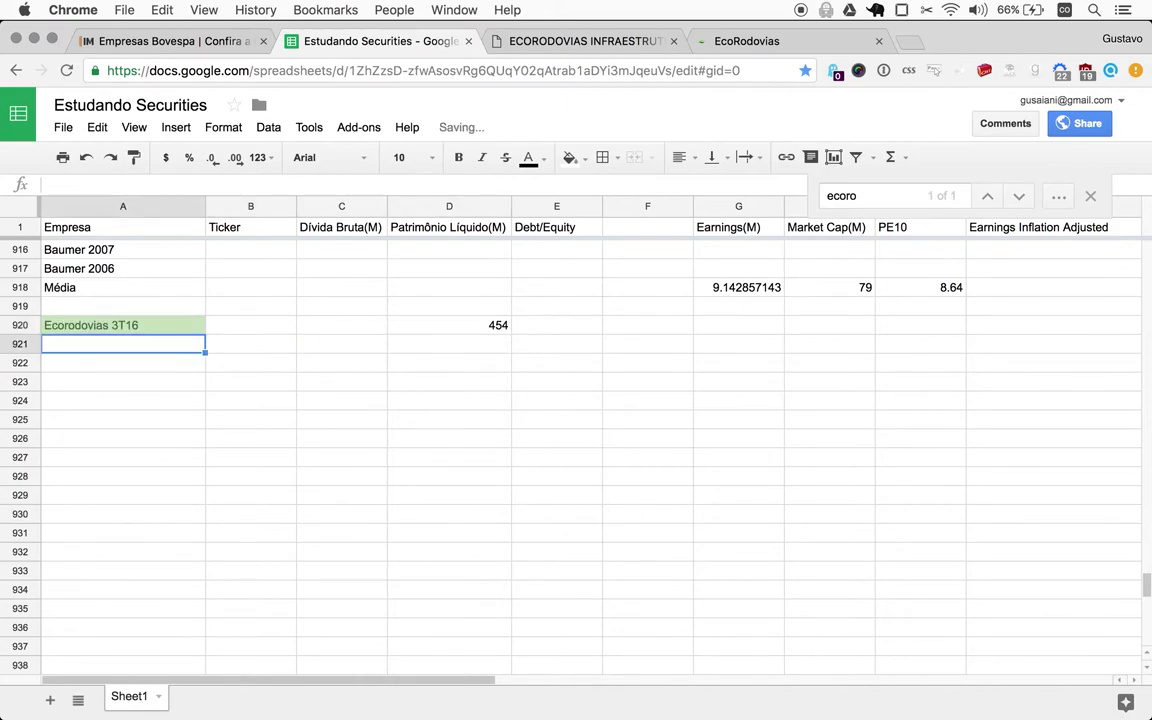
pyautogui.press('Up')
pyautogui.press('Right')
pyautogui.press('Right')
pyautogui.click(449, 324)
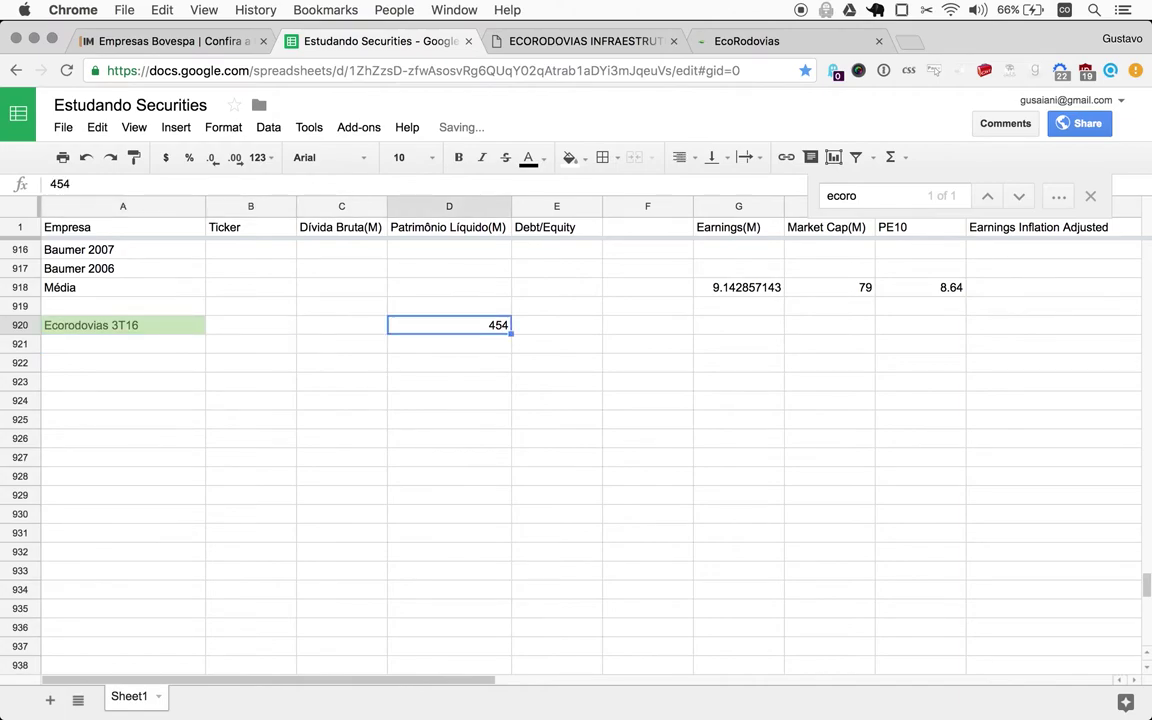
pyautogui.press('super+Tab')
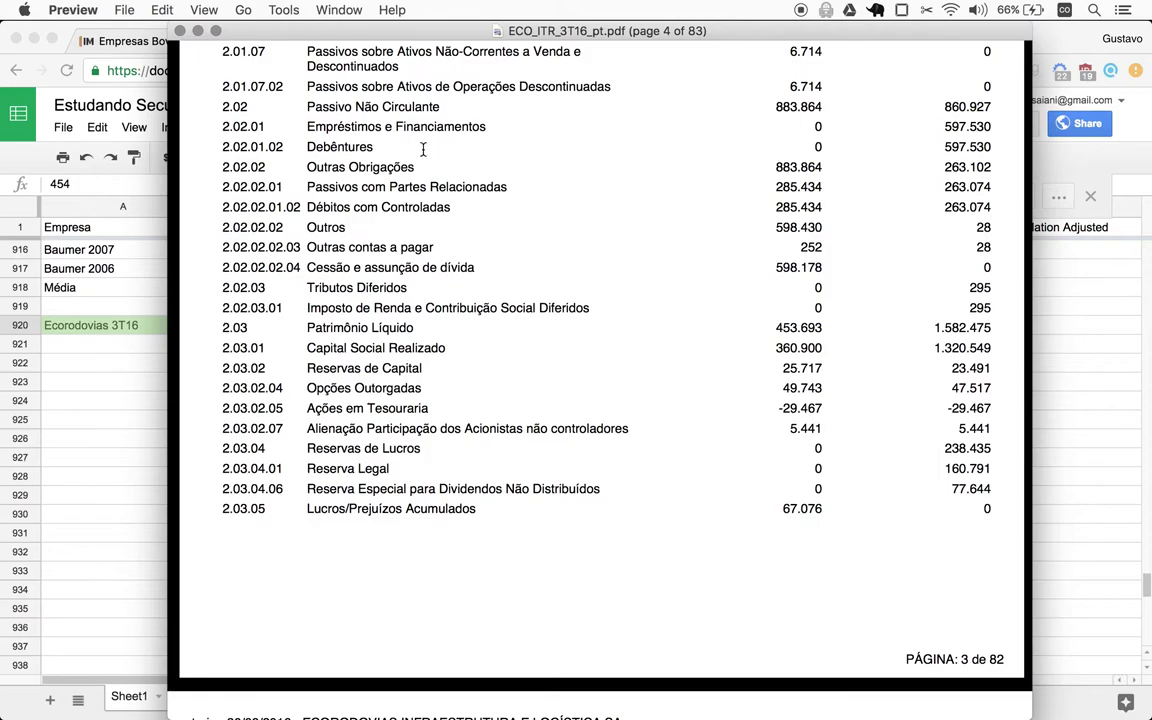
# - Launch Calculator via Spotlight and move the Preview window so both are visible
pyautogui.press('super+space')
pyautogui.write('cauc')
pyautogui.press('BackSpace')
pyautogui.press('BackSpace')
pyautogui.write('lculato')
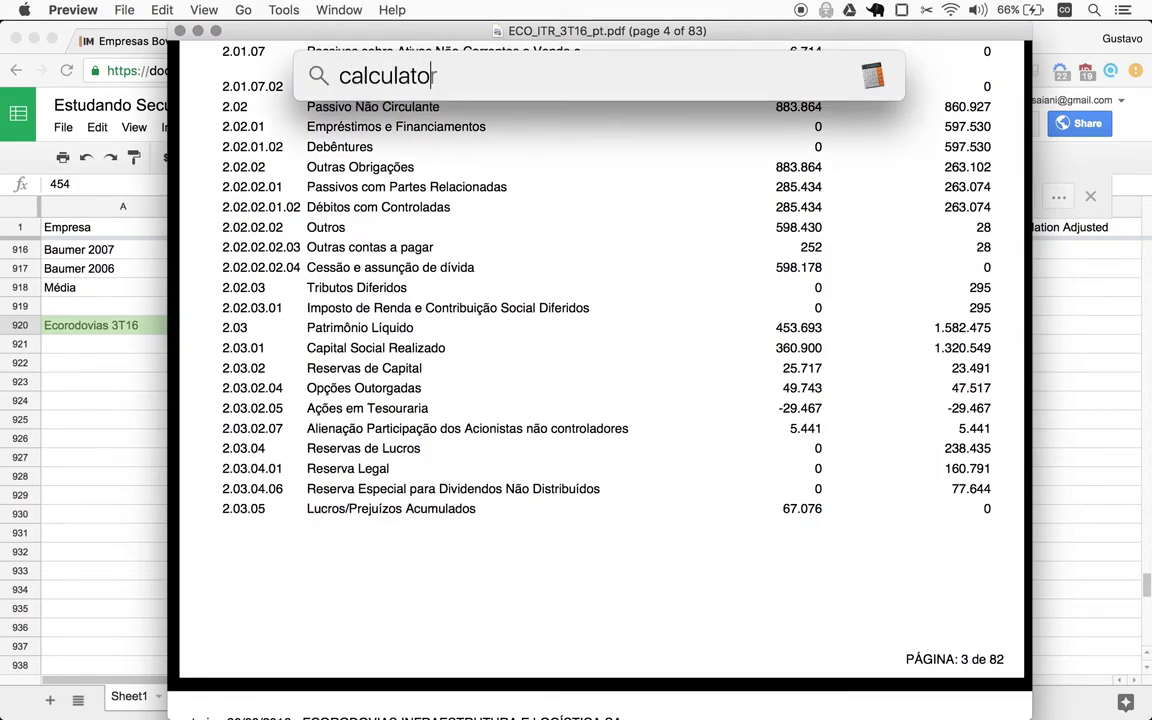
pyautogui.press('Return')
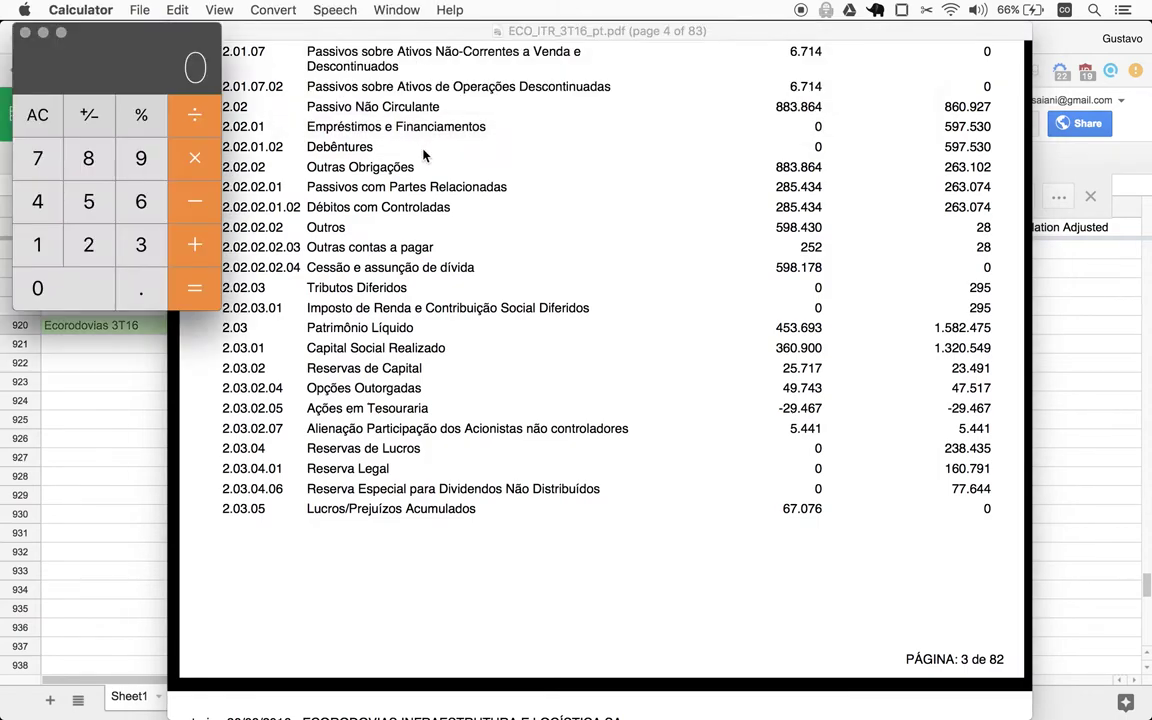
pyautogui.scroll(10, 572, 224)
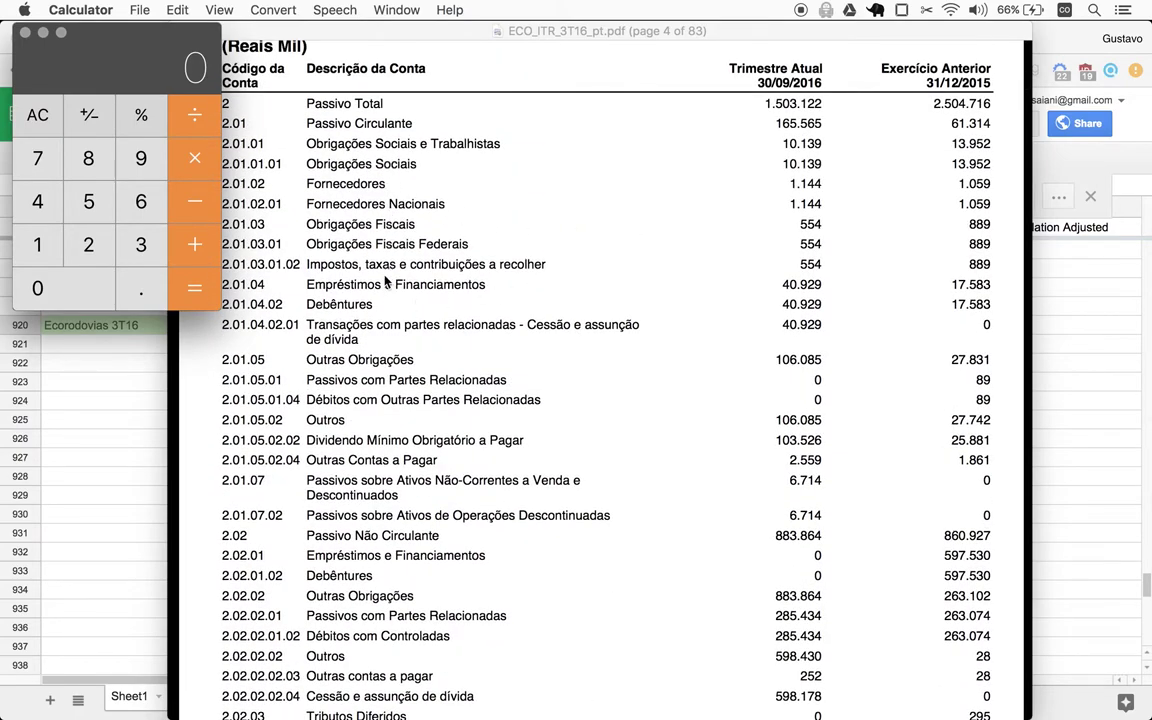
pyautogui.click(294, 268)
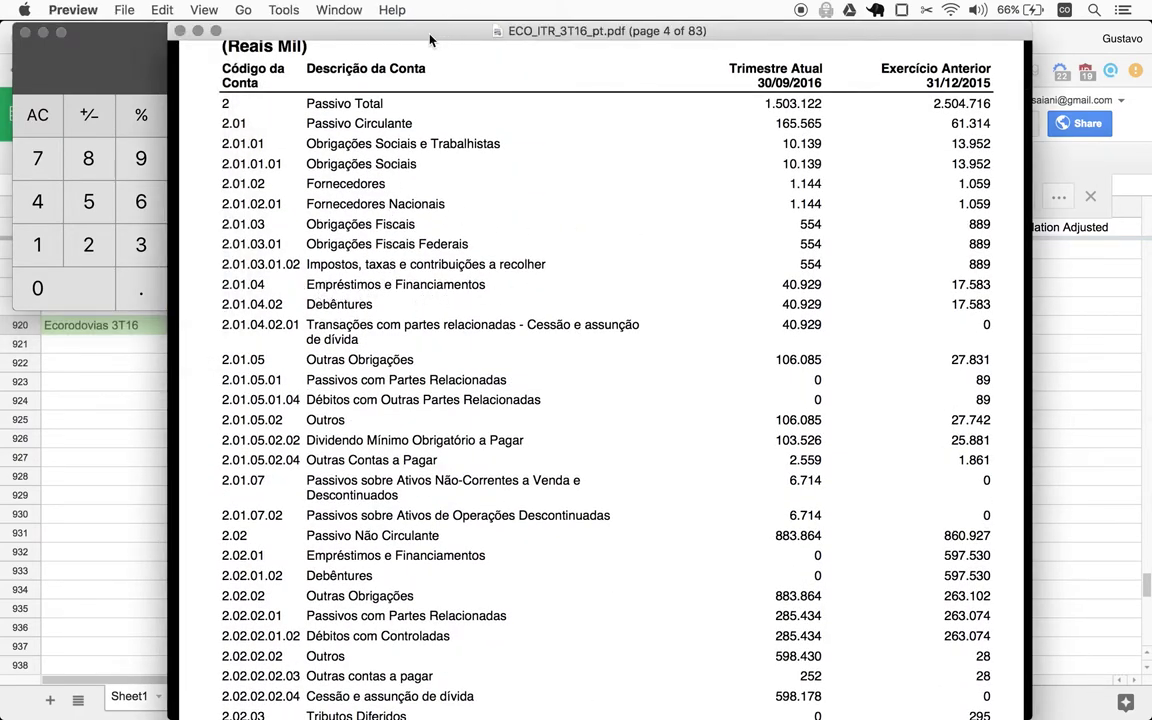
pyautogui.moveTo(429, 31); pyautogui.dragTo(500, 30)
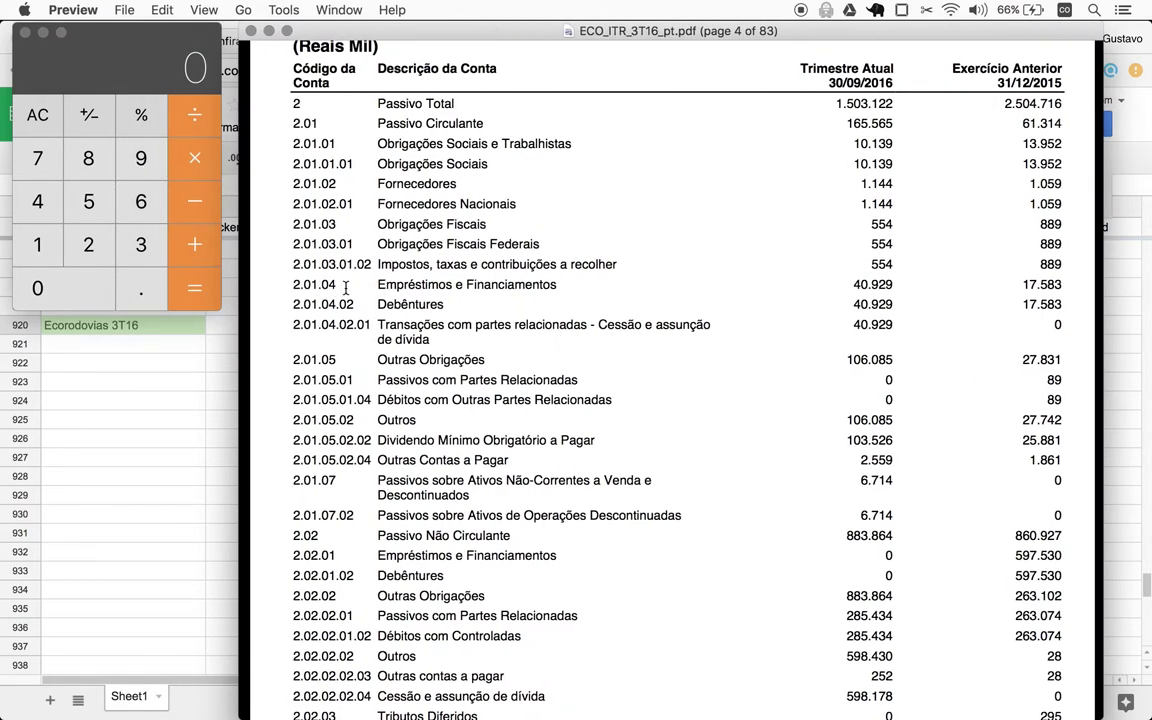
# - Enter 41 for the highlighted Debêntures line into Calculator, checking Outras Obrigações next
pyautogui.doubleClick(310, 285)
pyautogui.doubleClick(322, 304)
pyautogui.moveTo(446, 304); pyautogui.dragTo(376, 308)
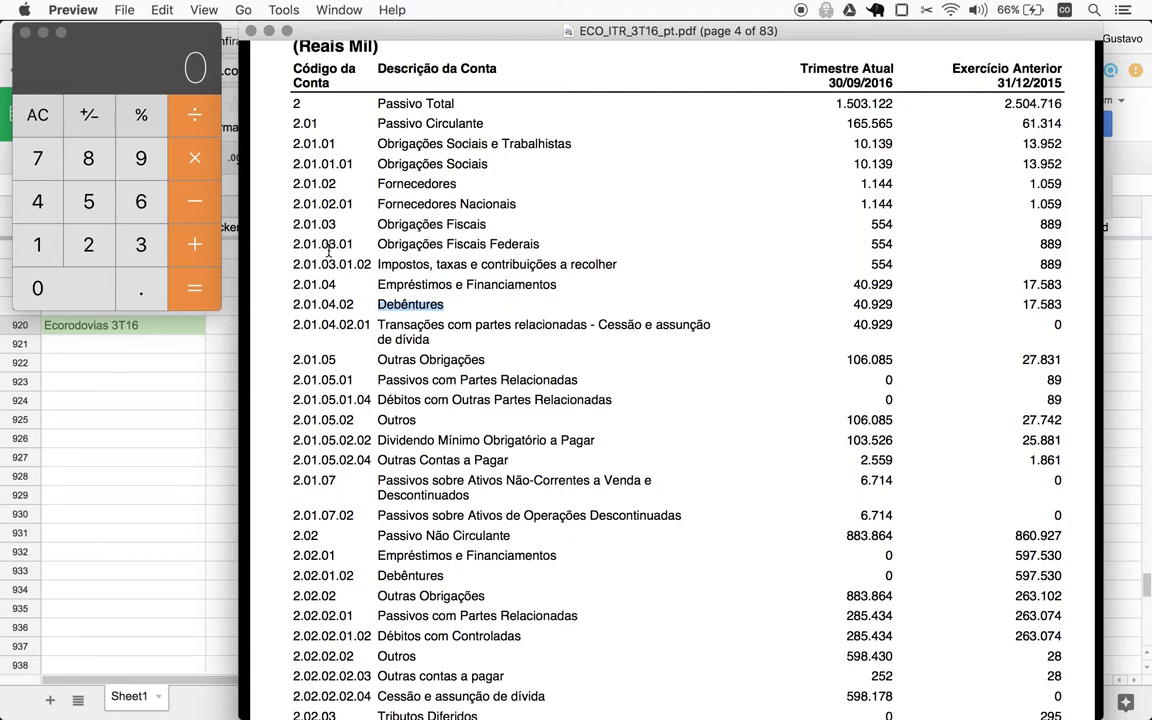
pyautogui.click(122, 79)
pyautogui.write('41')
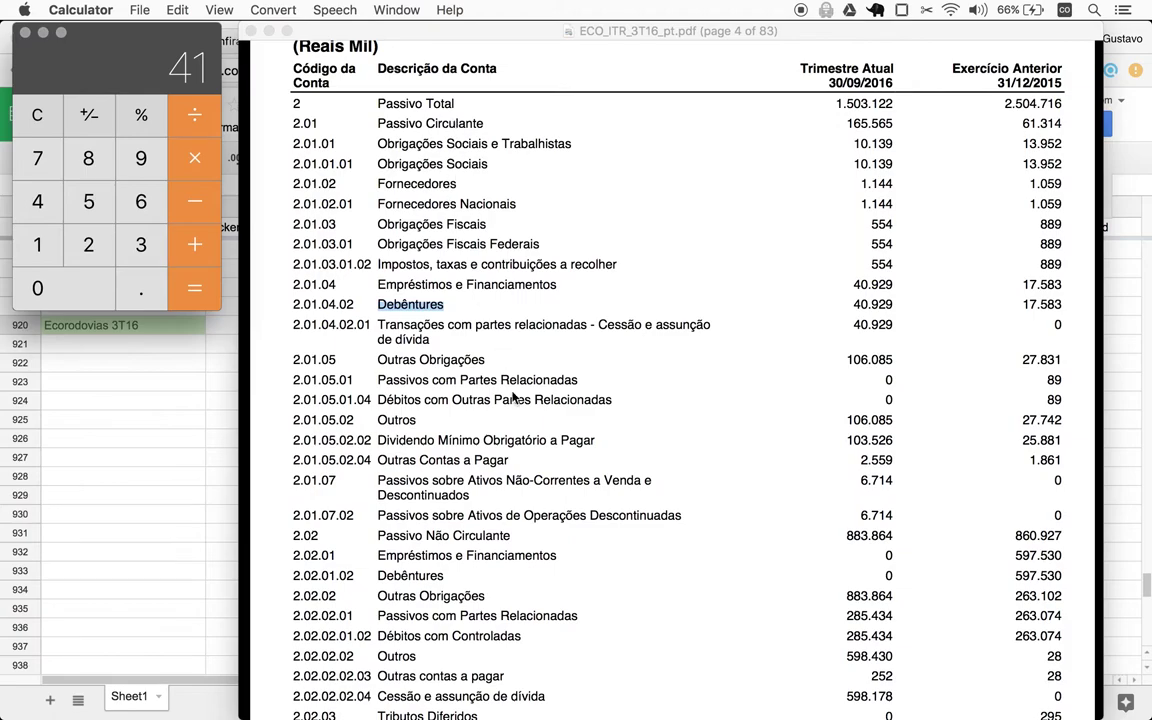
pyautogui.click(440, 325)
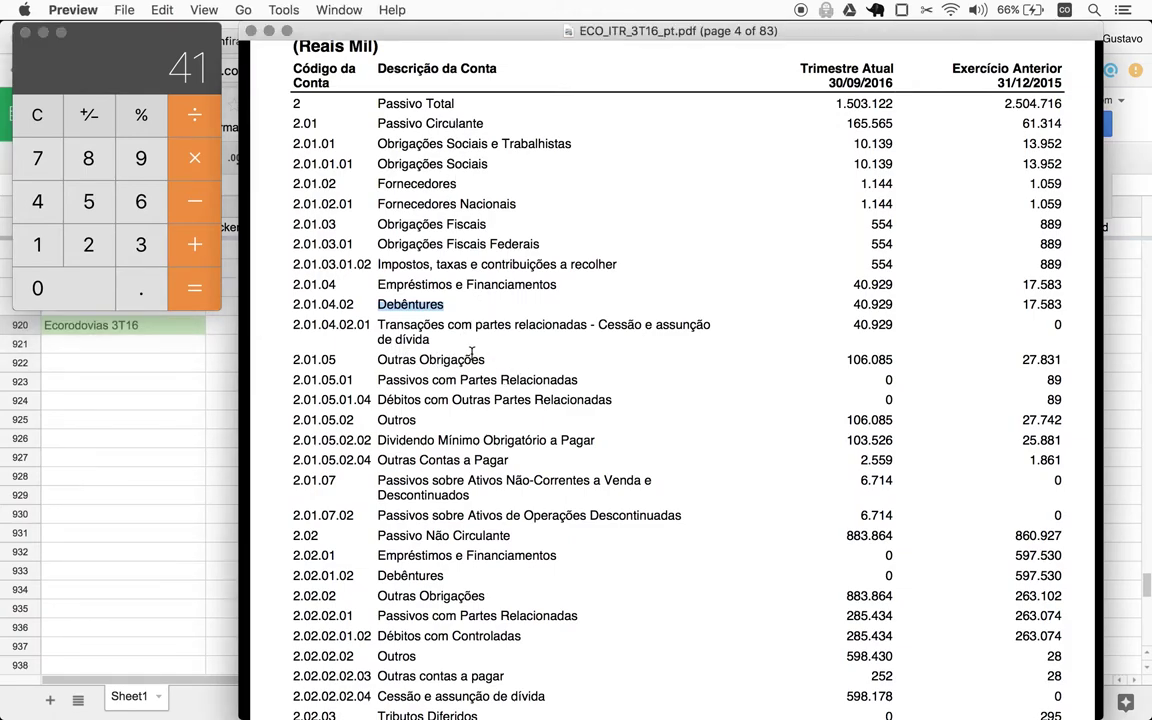
pyautogui.moveTo(486, 359); pyautogui.dragTo(377, 359)
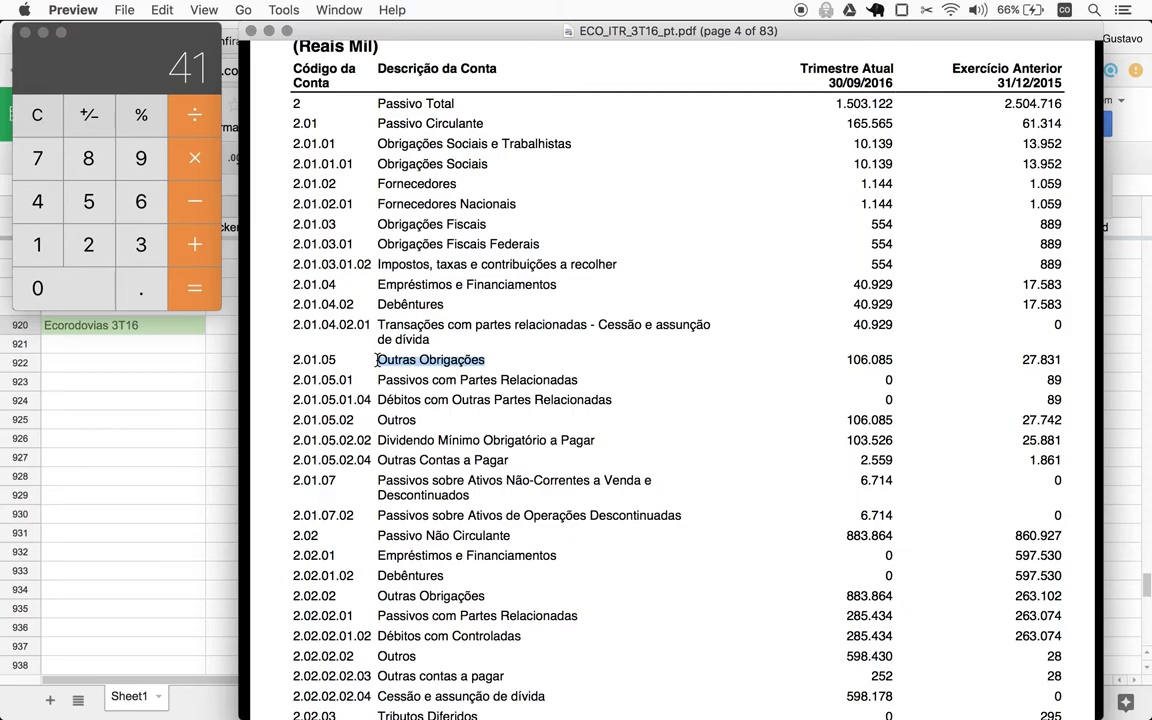
pyautogui.click(452, 370)
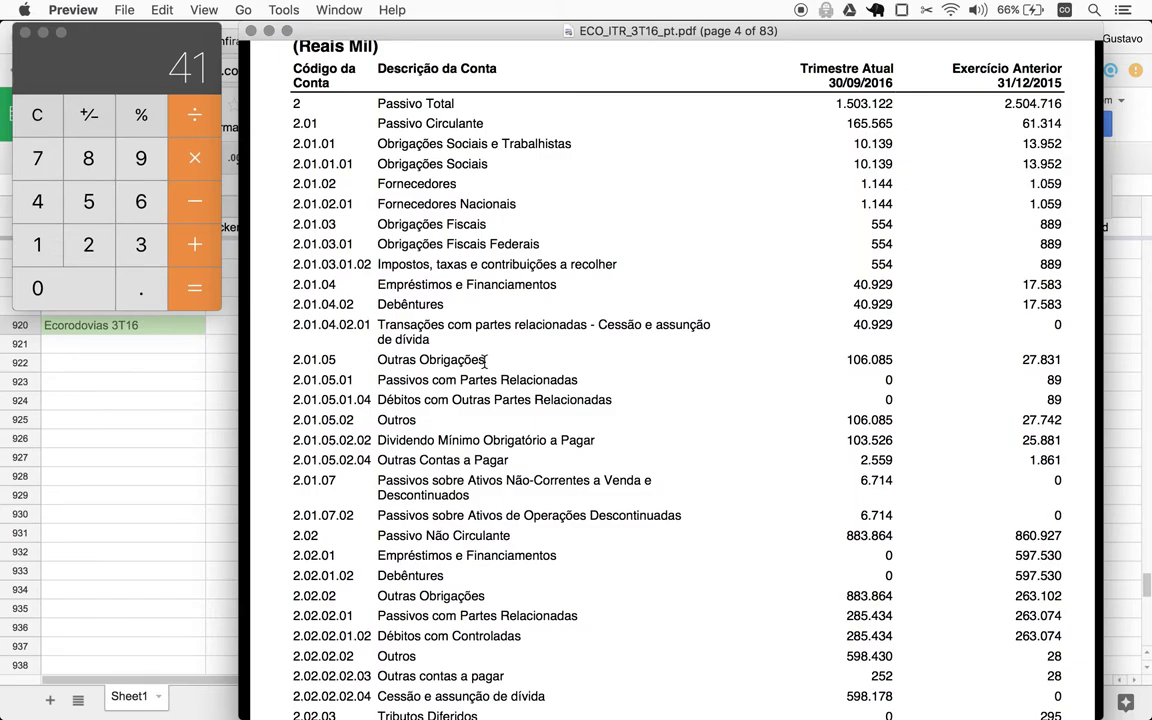
# - Add 106 (Outras Obrigações) and 884 (Passivo Não Circulante) to 41, totalling 1031
pyautogui.click(185, 246)
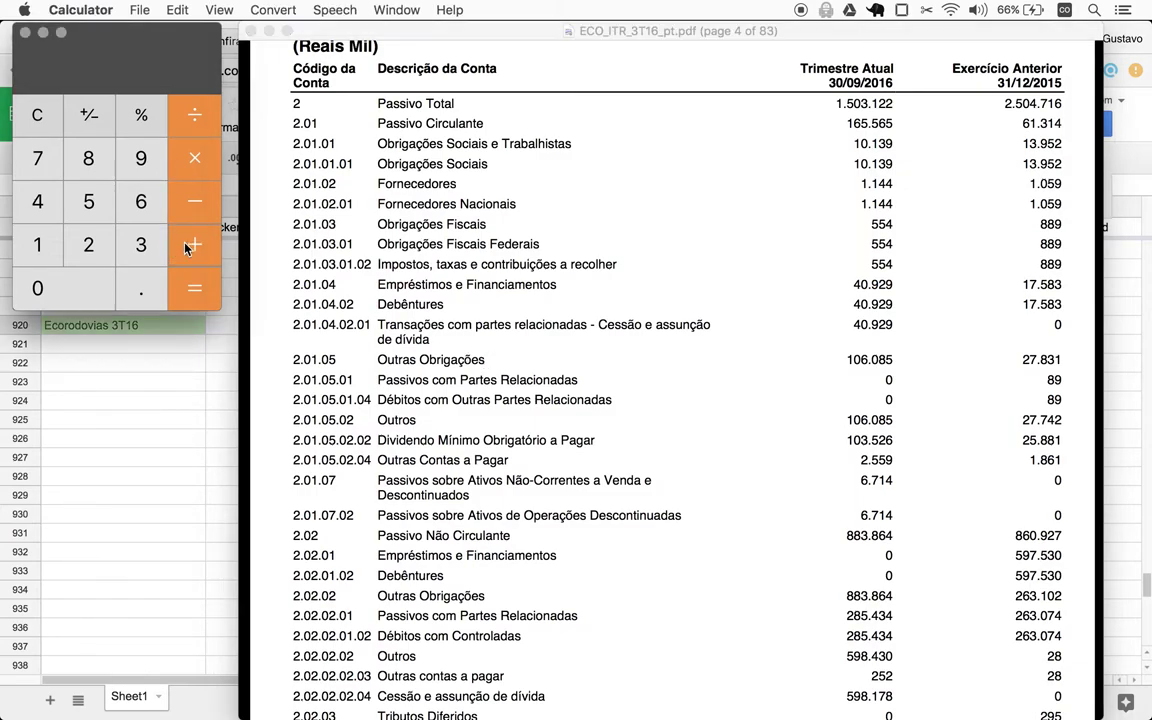
pyautogui.click(32, 248)
pyautogui.click(36, 285)
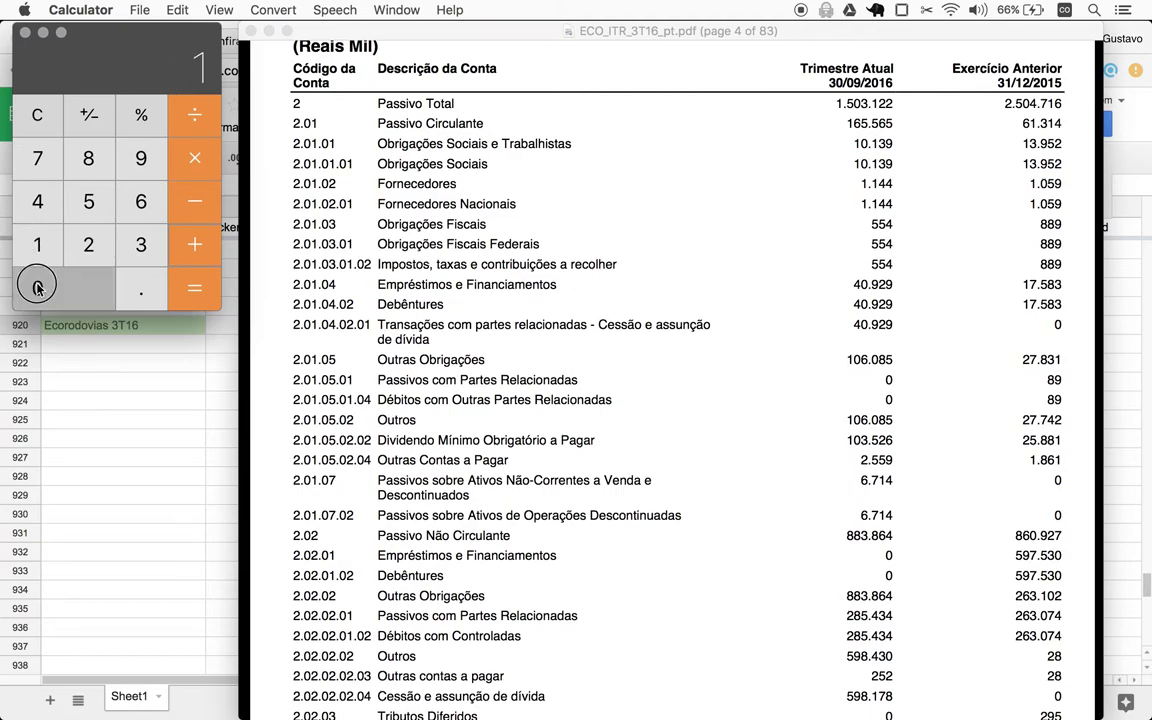
pyautogui.click(138, 203)
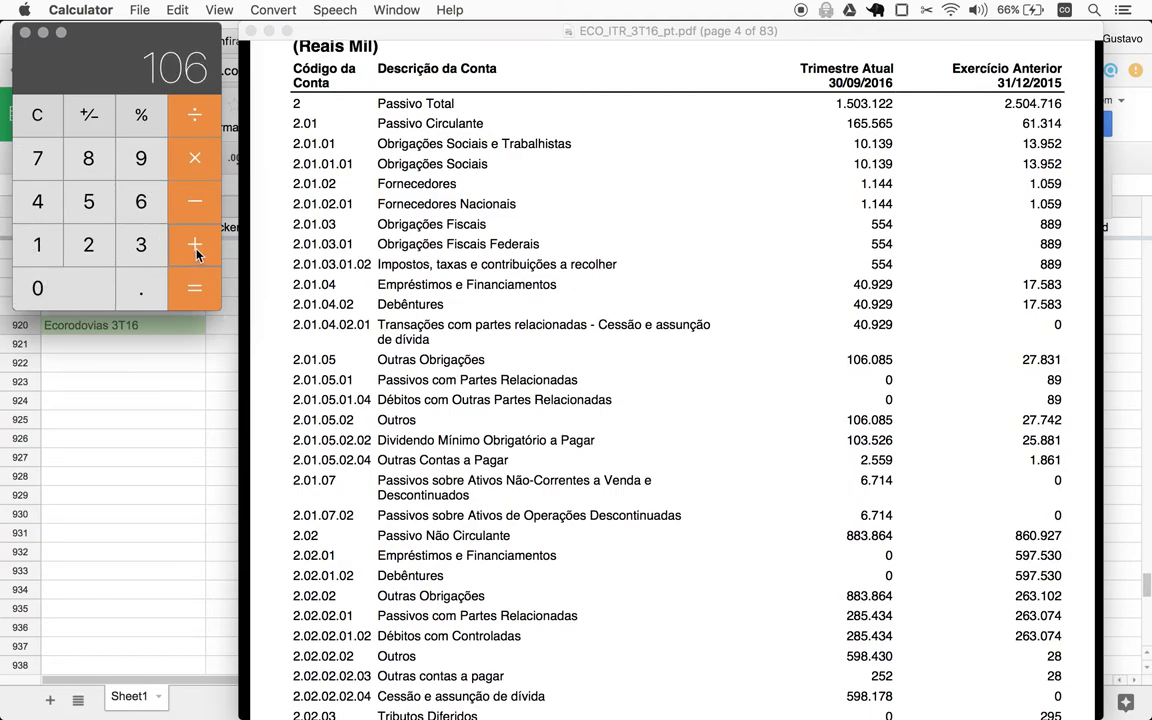
pyautogui.click(197, 282)
pyautogui.scroll(-5, 535, 506)
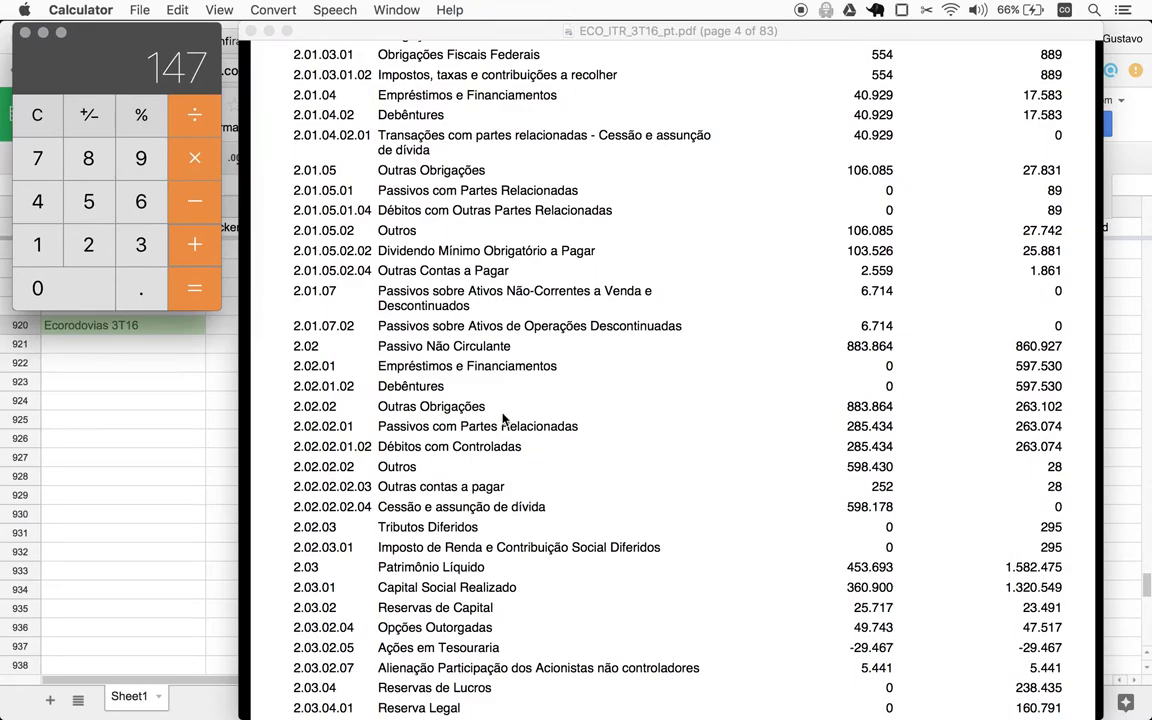
pyautogui.scroll(-1, 496, 404)
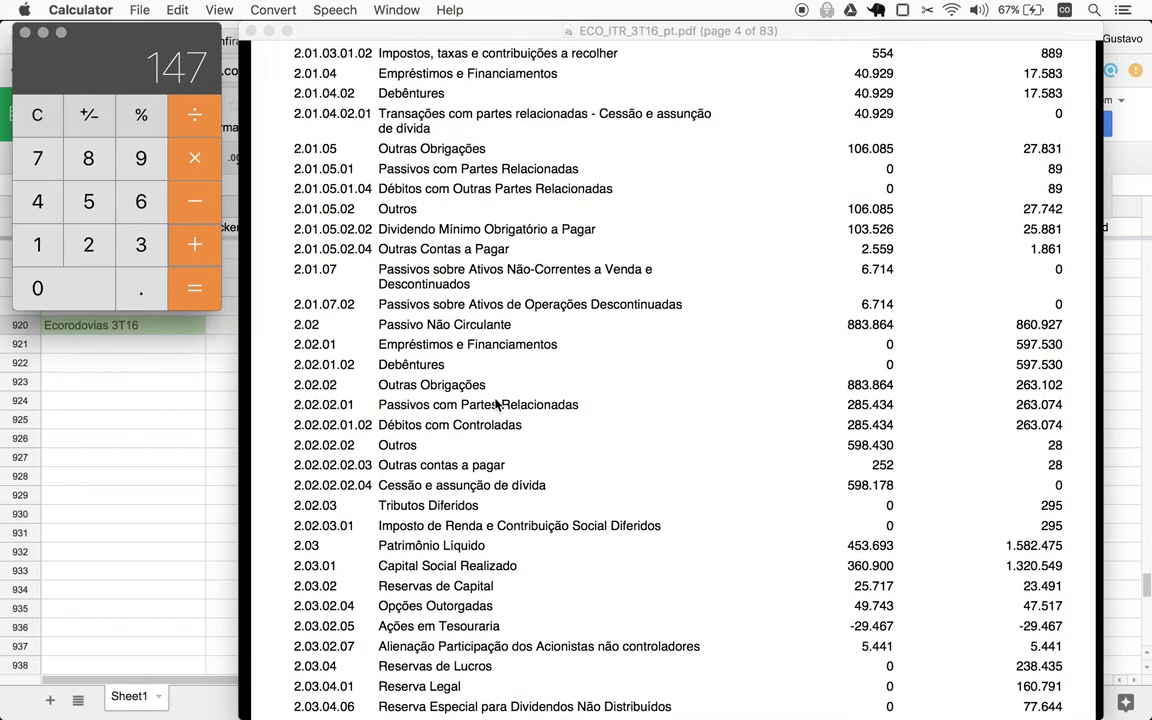
pyautogui.scroll(-2, 496, 404)
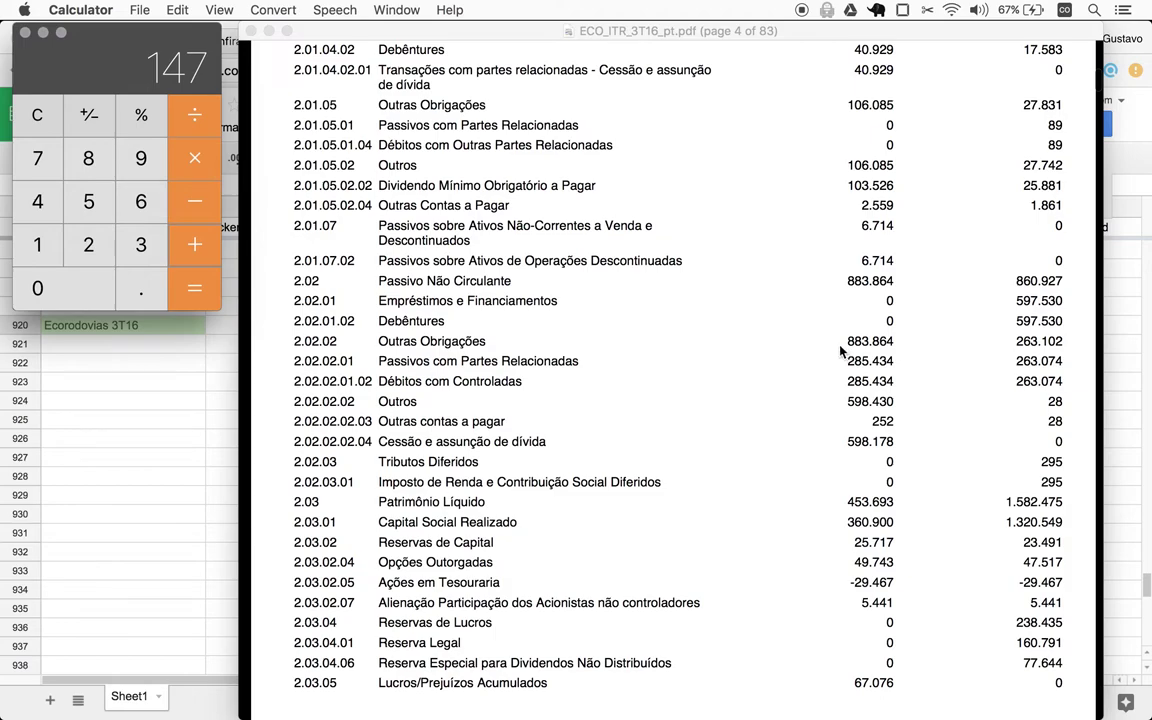
pyautogui.click(88, 160)
pyautogui.click(88, 160)
pyautogui.click(30, 200)
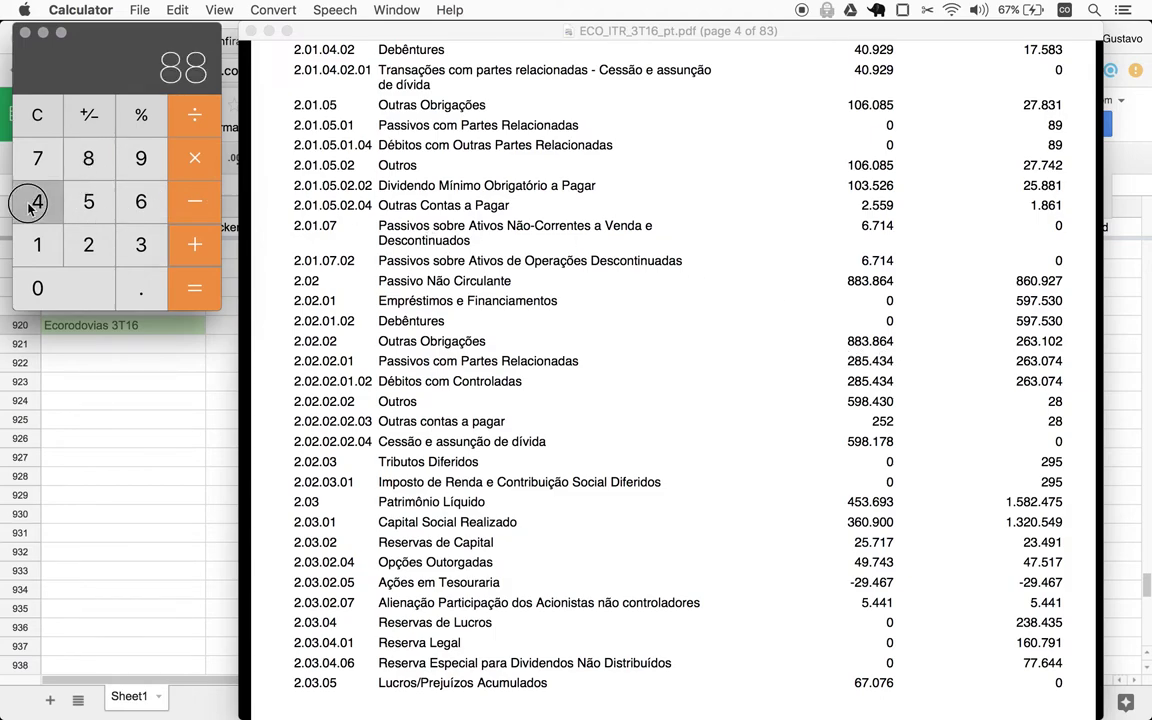
pyautogui.click(200, 288)
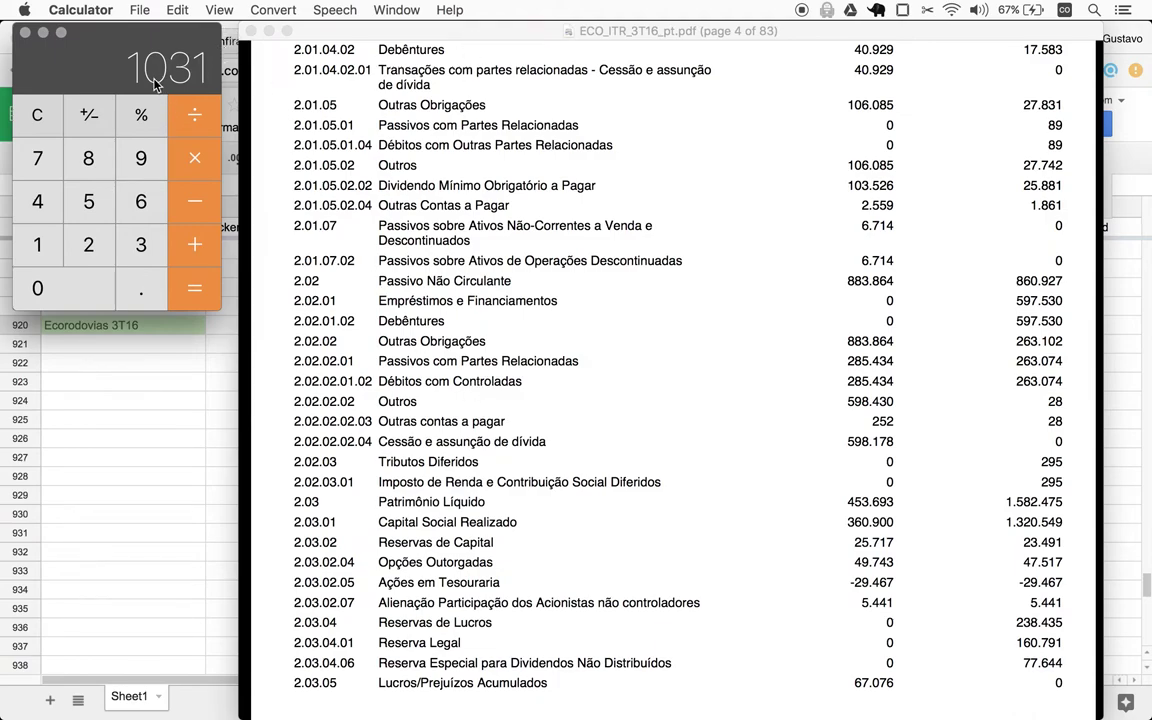
# - Enter 1031 as the Ecorodovias 3T16 gross debt in C920
pyautogui.click(120, 318)
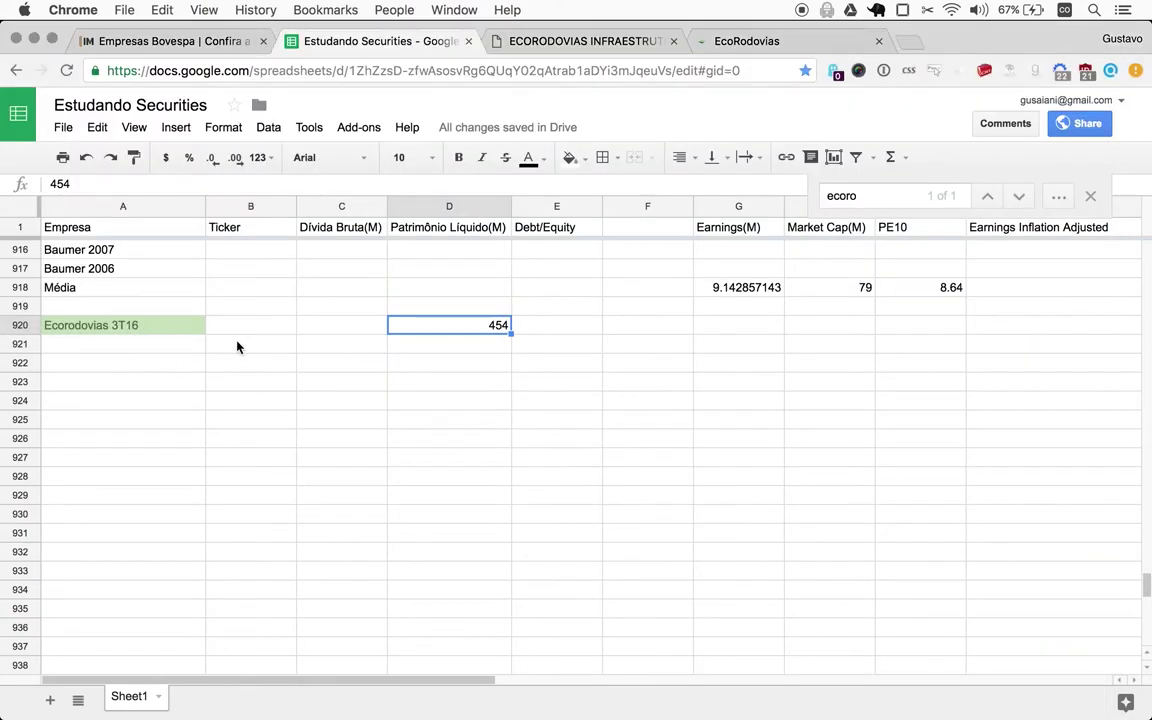
pyautogui.click(342, 325)
pyautogui.write('1031')
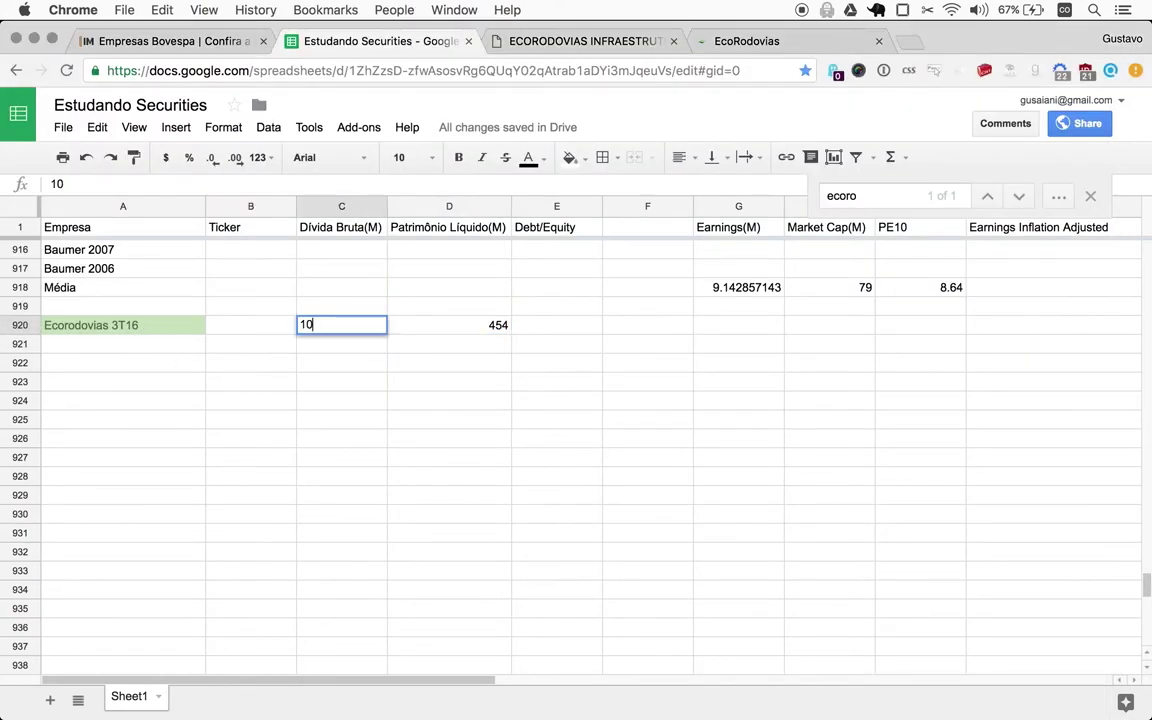
pyautogui.press('Tab')
pyautogui.press('Tab')
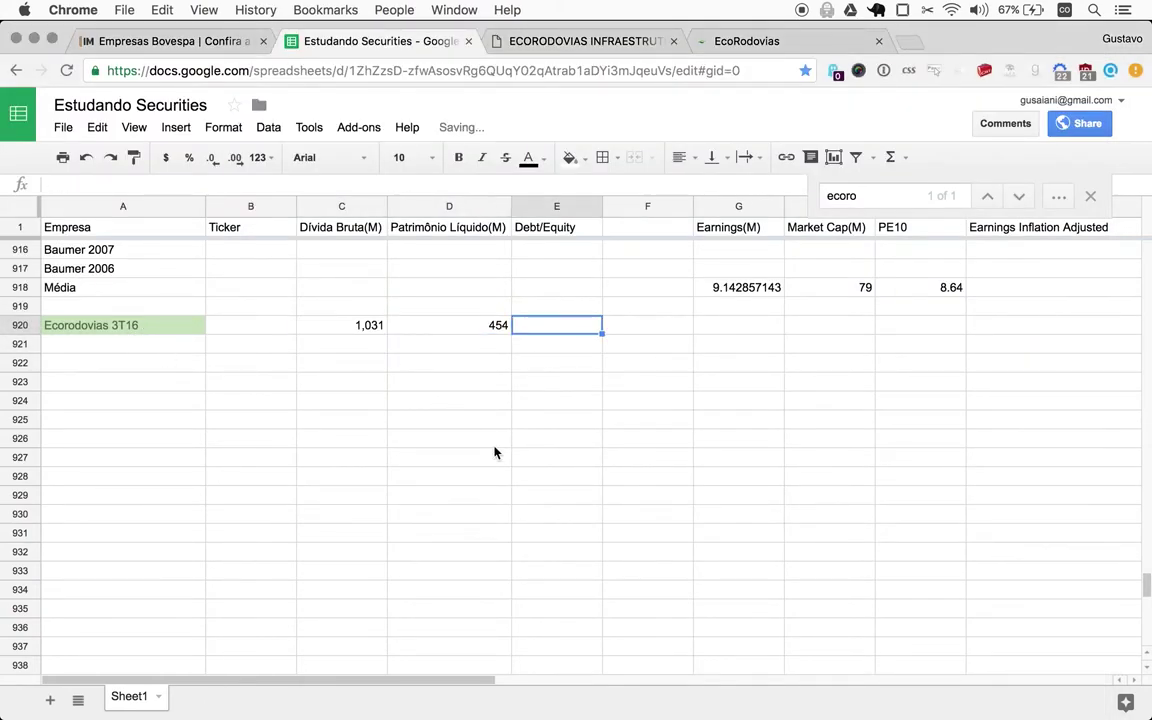
# - Copy the Baumer 3T16 debt/equity formula from E907 into E920, giving 2.27
pyautogui.scroll(5, 494, 452)
pyautogui.click(571, 381)
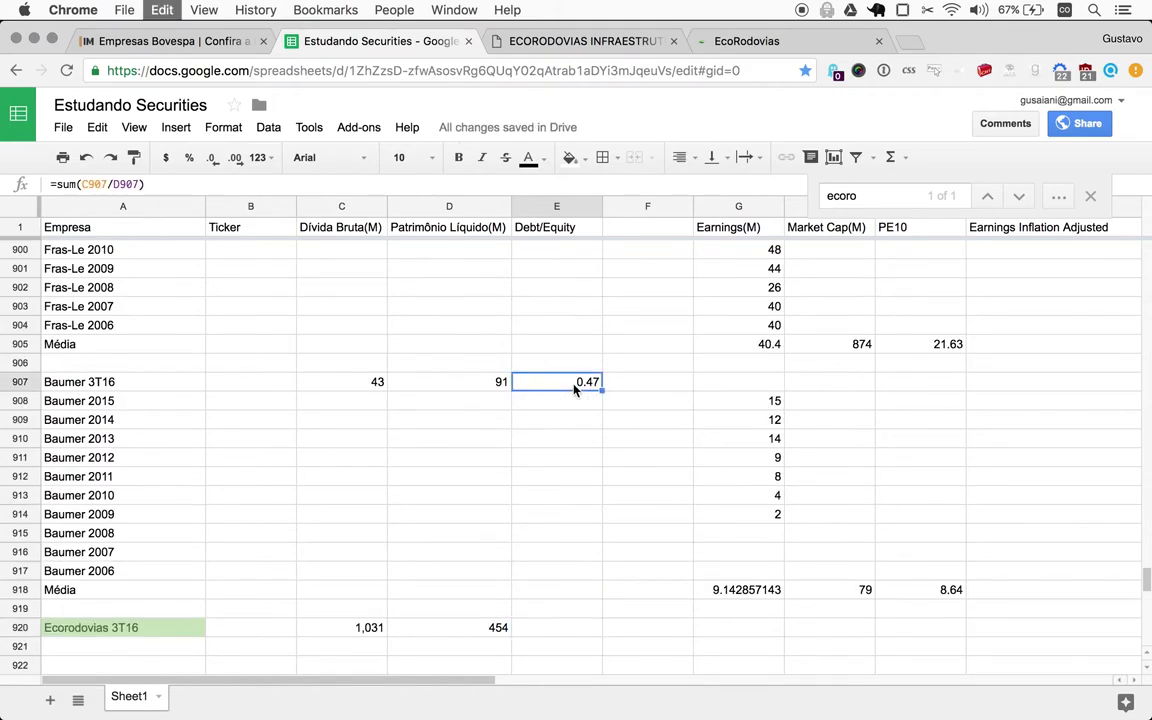
pyautogui.scroll(-4, 573, 390)
pyautogui.click(562, 420)
pyautogui.write('=sum(C920/D920)')
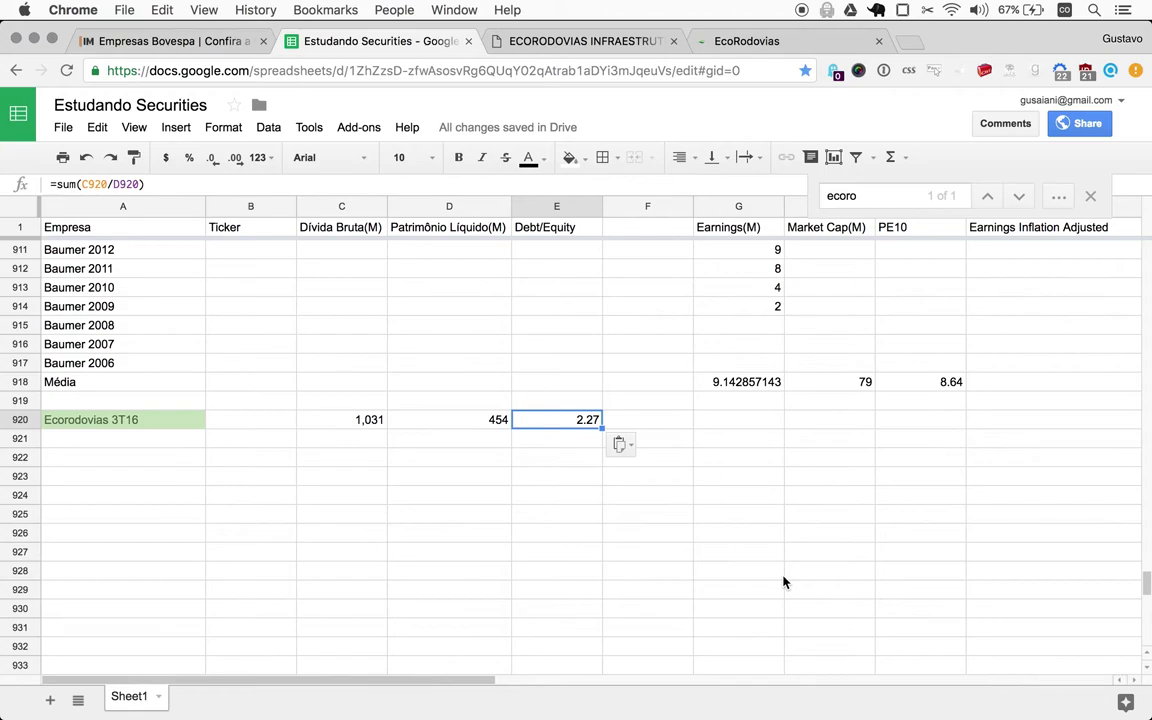
# - Search Google for 'morningstar ecorodovias' and open Morningstar's ECOR3 key ratios page
pyautogui.press('super+t')
pyautogui.write('mor')
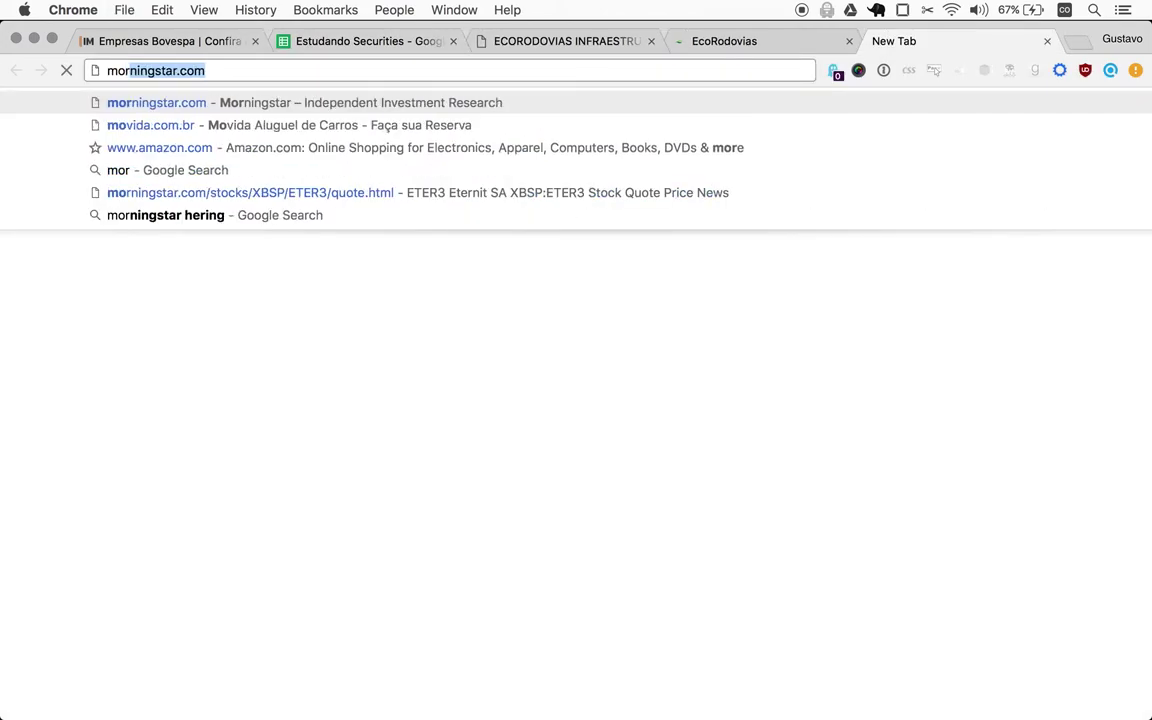
pyautogui.write('ningstar')
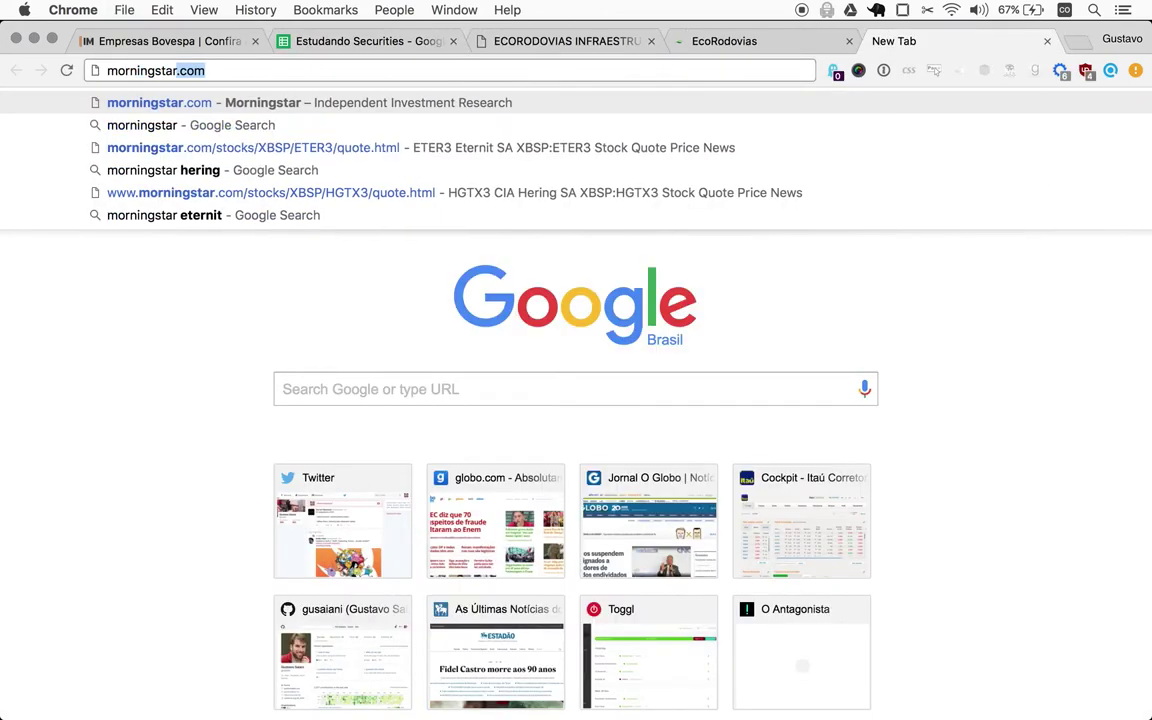
pyautogui.write(' ecoro')
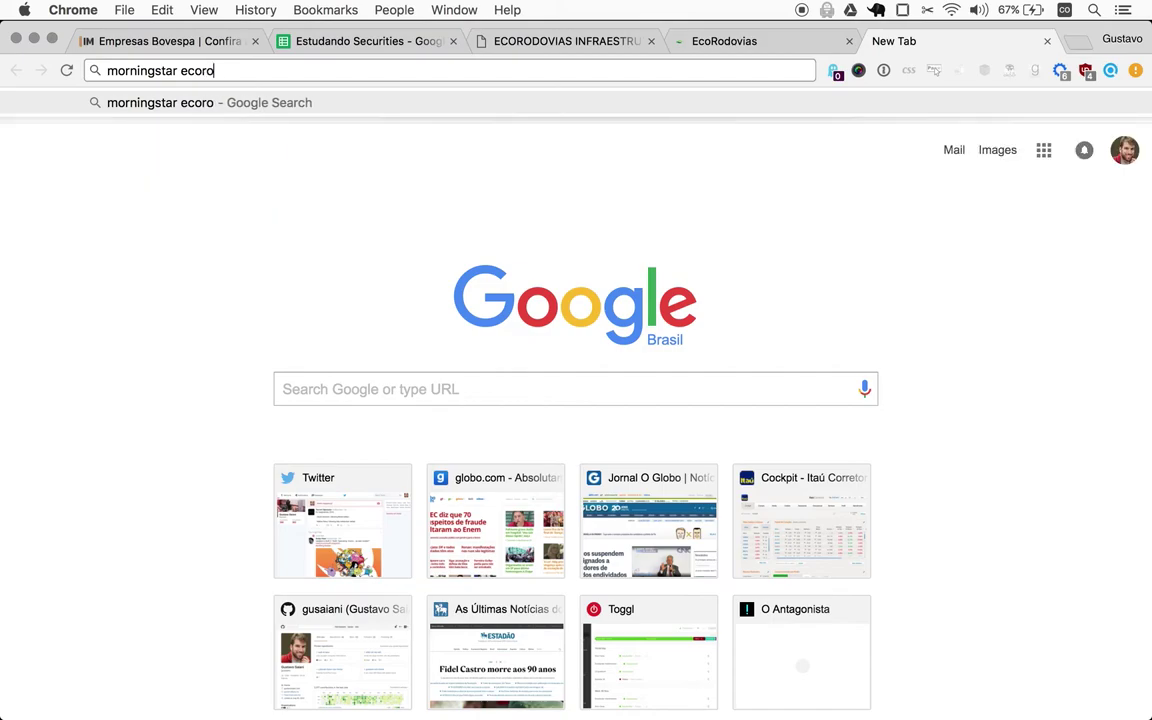
pyautogui.write('dovias')
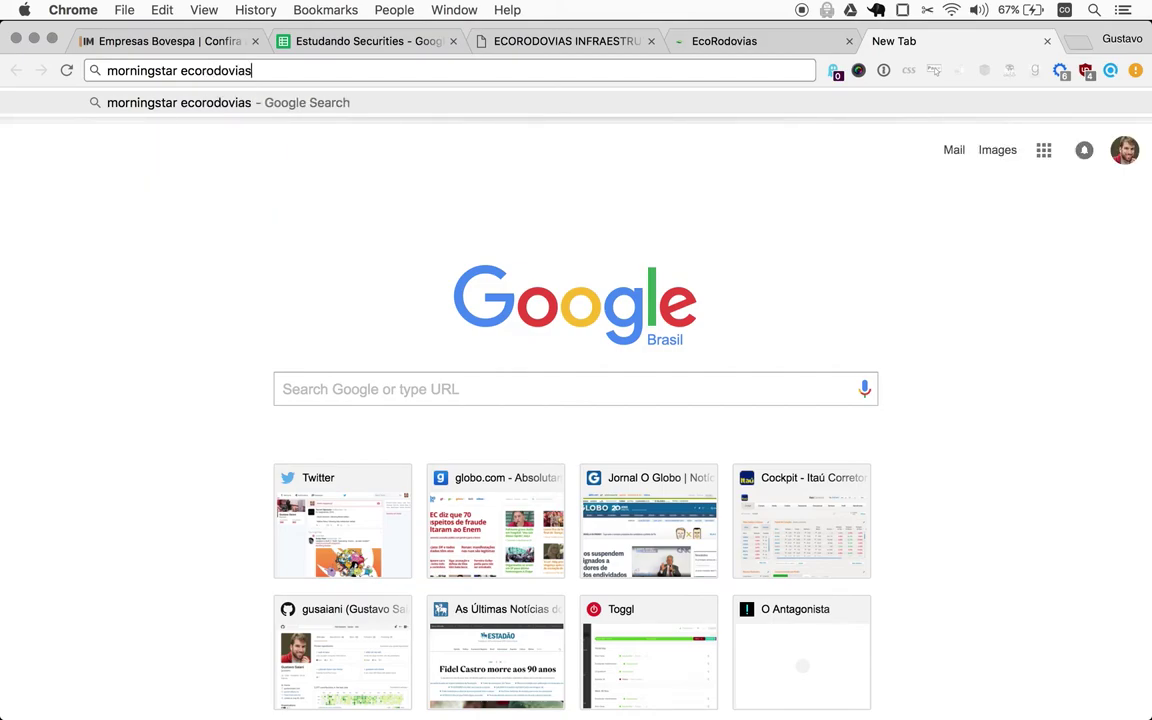
pyautogui.press('Return')
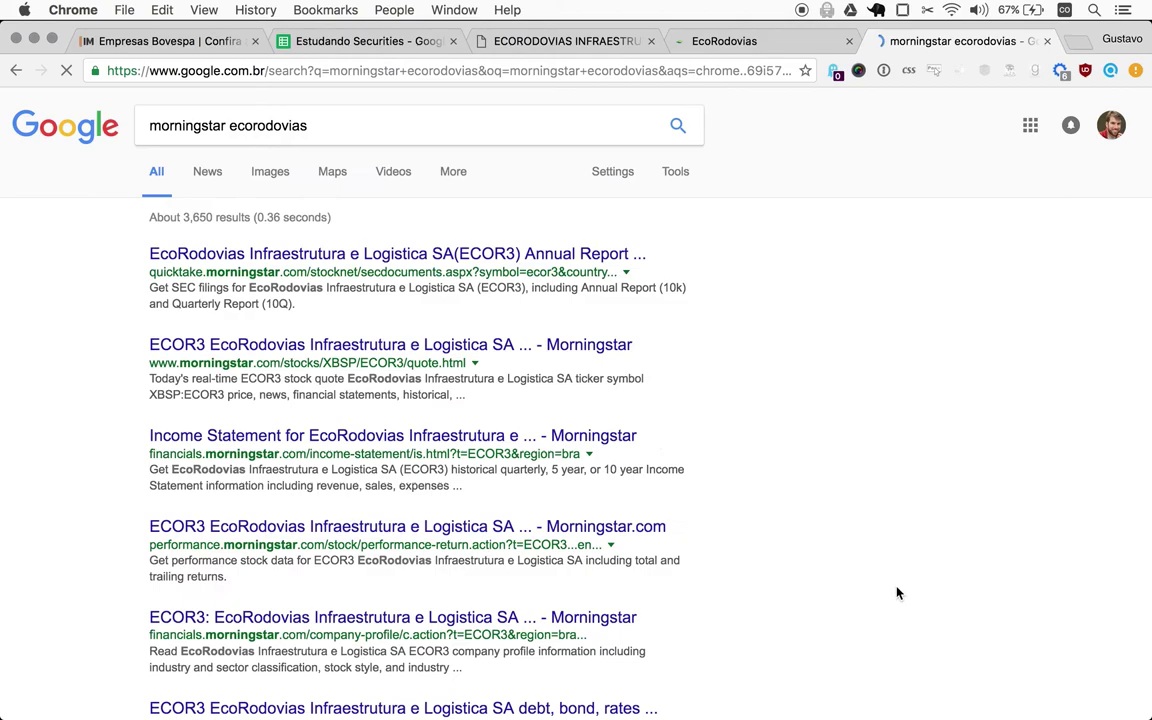
pyautogui.click(354, 258)
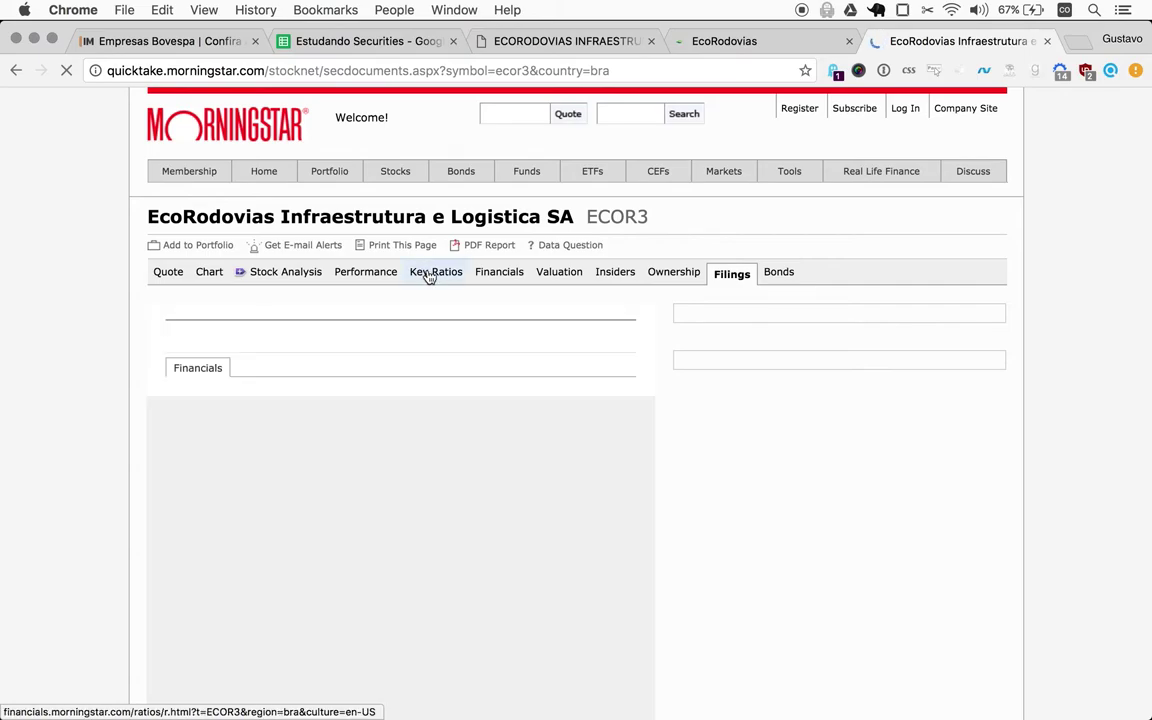
pyautogui.click(428, 274)
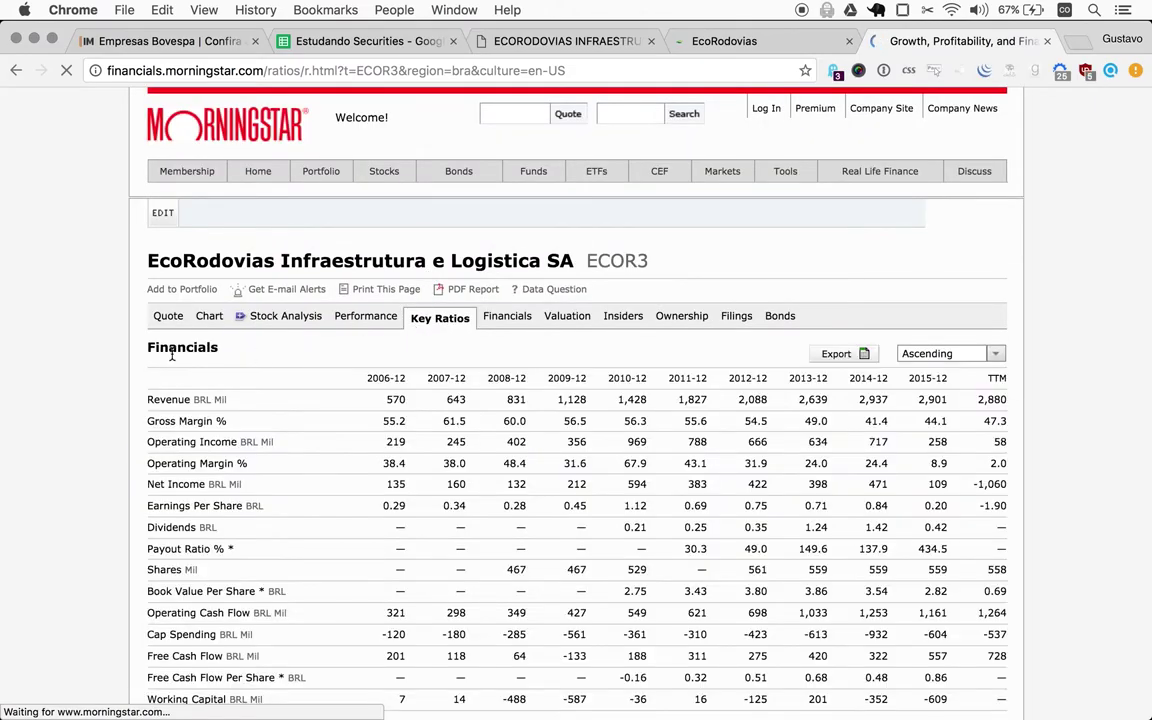
# - Show ECOR3's Financial Health ratios and select the latest-quarter Debt/Equity value 9.80
pyautogui.scroll(-1, 190, 383)
pyautogui.scroll(-5, 190, 383)
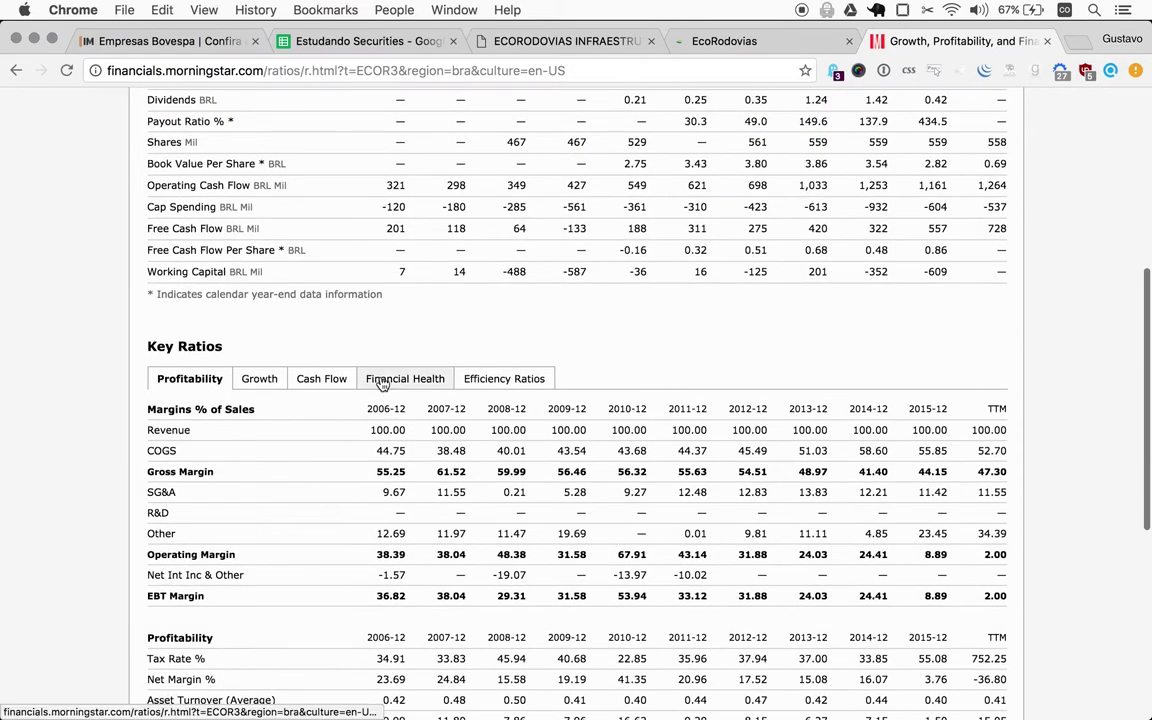
pyautogui.click(386, 385)
pyautogui.scroll(-5, 67, 490)
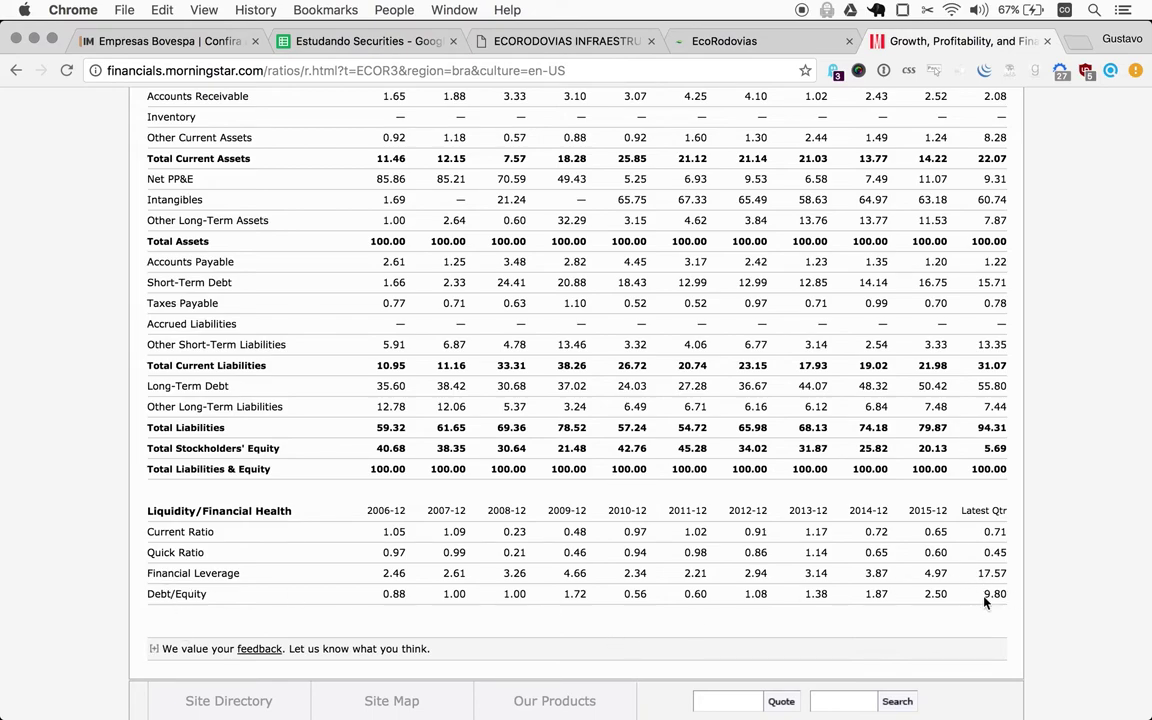
pyautogui.moveTo(986, 594); pyautogui.dragTo(1010, 597)
pyautogui.press('super+Tab')
pyautogui.press('super+Tab')
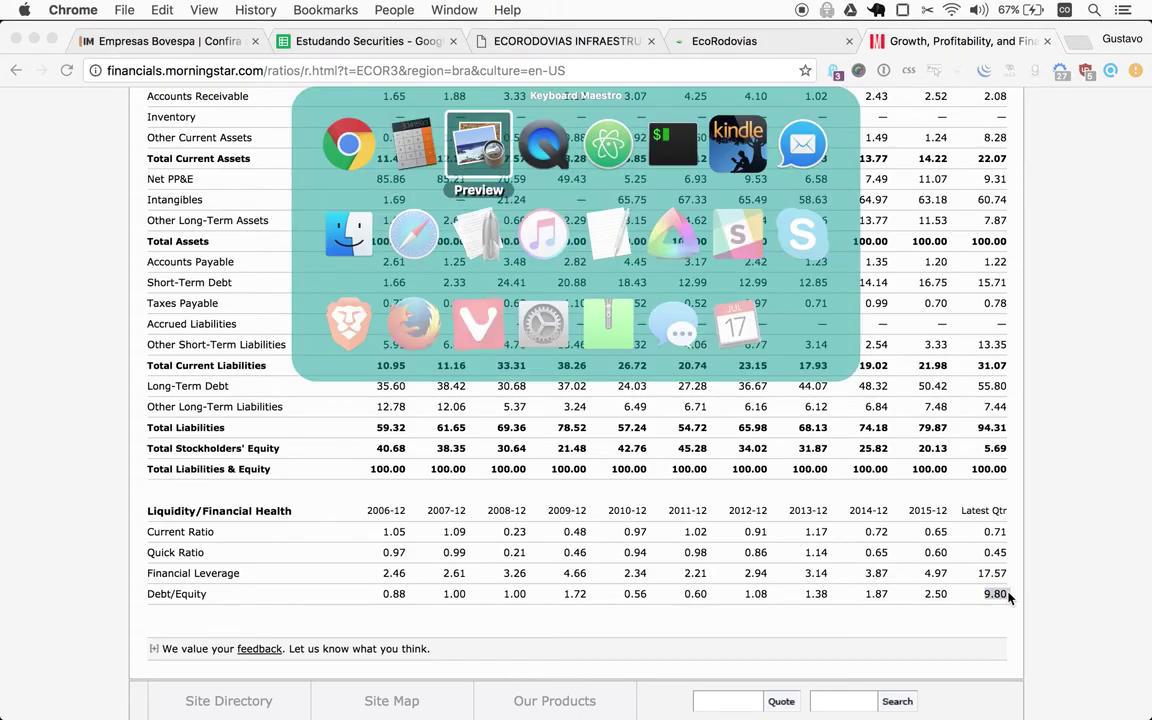
# - Highlight Passivo Circulante (165.565) and Passivo Não Circulante (883.864) in the PDF liabilities table
pyautogui.scroll(5, 697, 390)
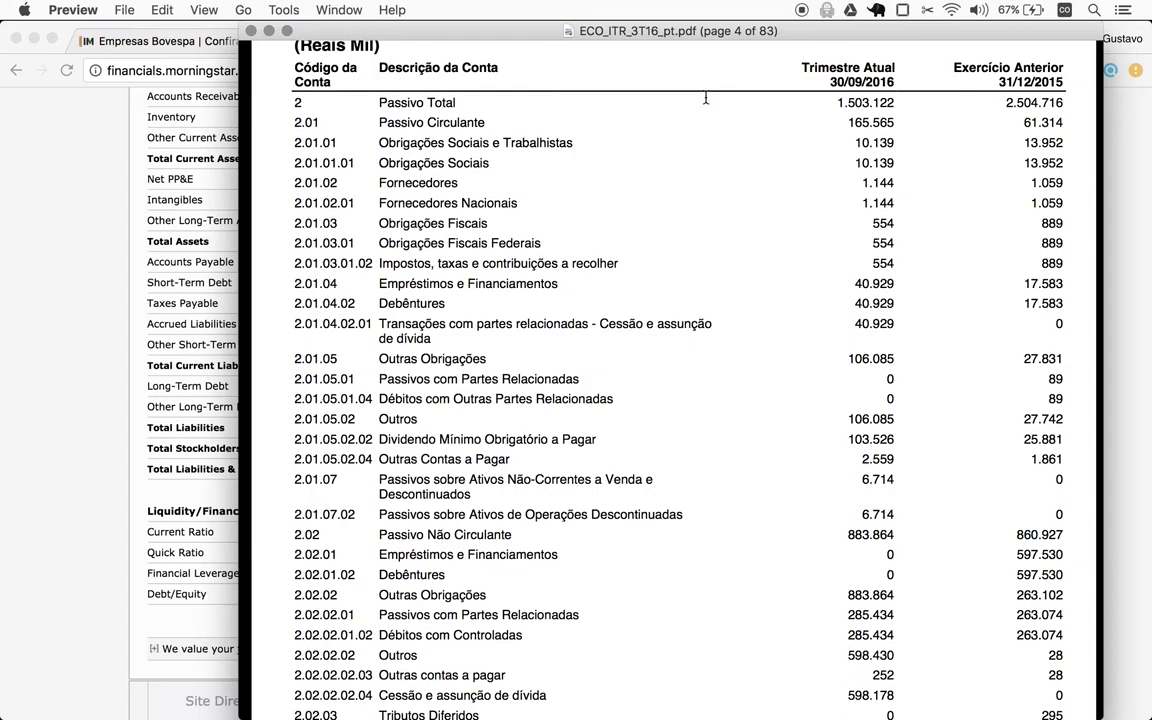
pyautogui.moveTo(484, 123); pyautogui.dragTo(380, 125)
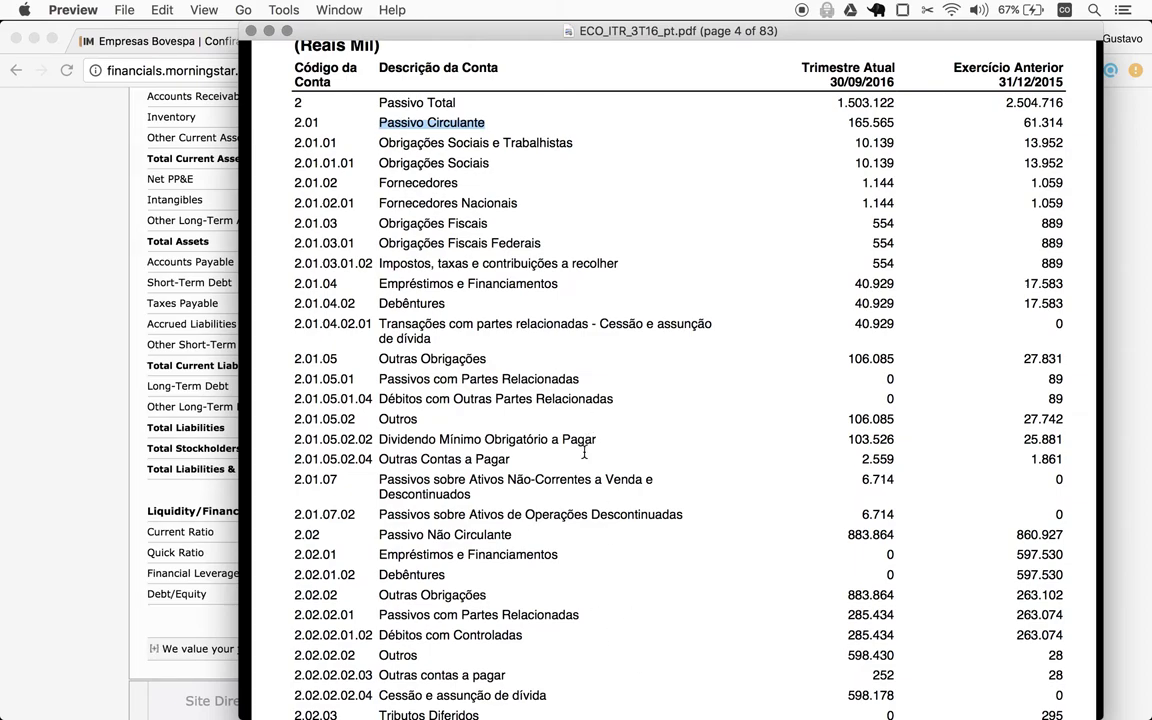
pyautogui.scroll(-3, 573, 492)
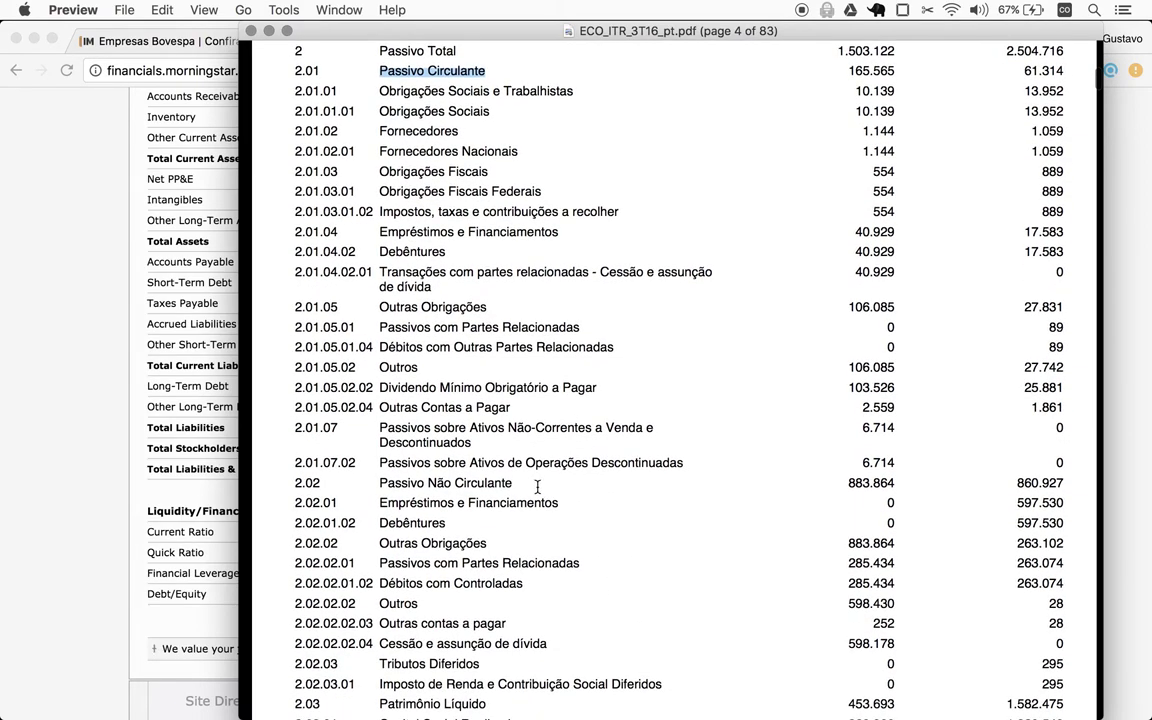
pyautogui.moveTo(513, 484); pyautogui.dragTo(385, 483)
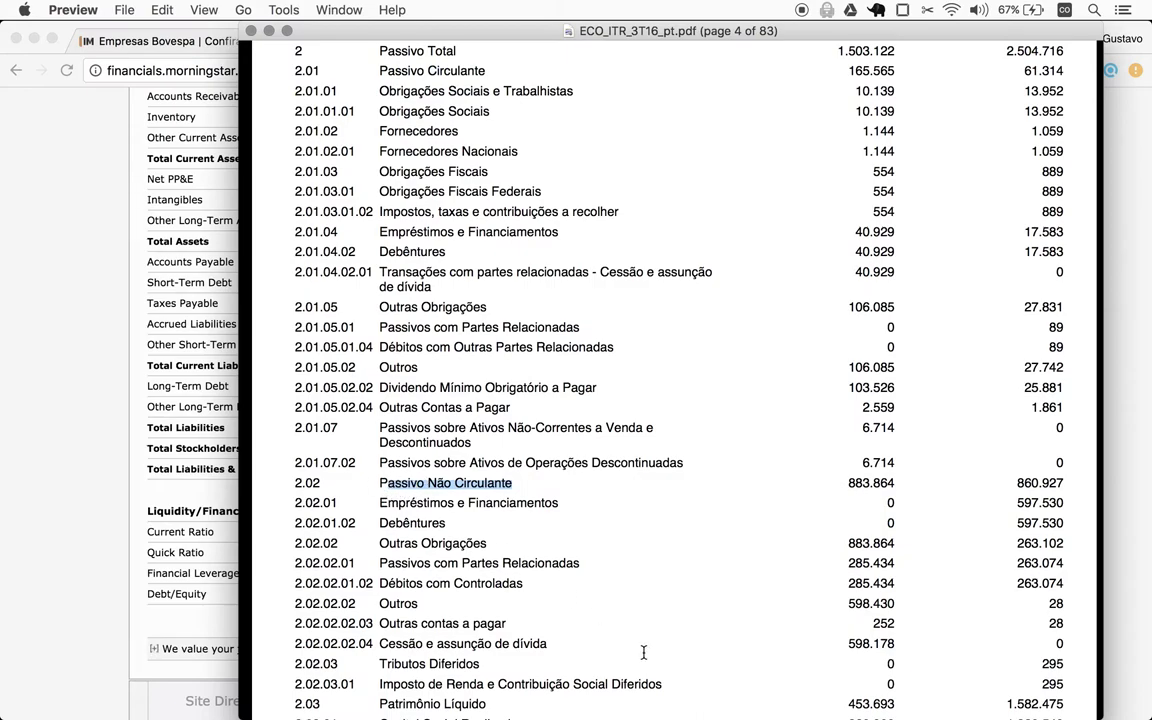
pyautogui.scroll(5, 668, 516)
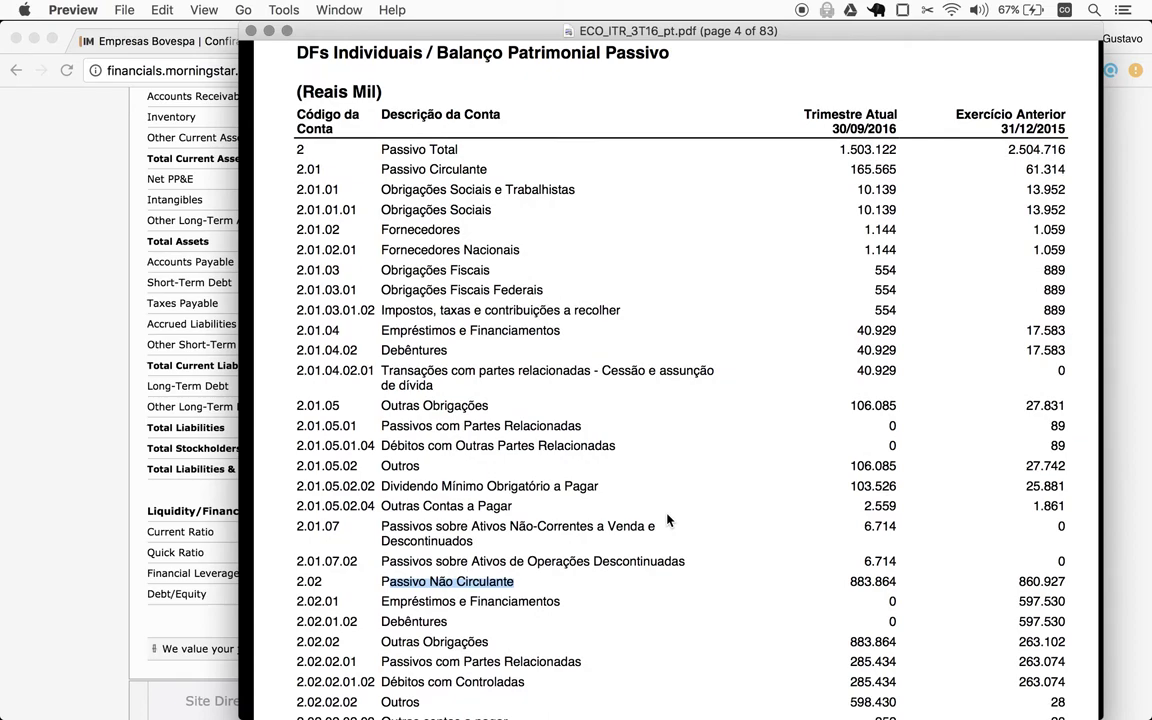
pyautogui.scroll(-3, 668, 520)
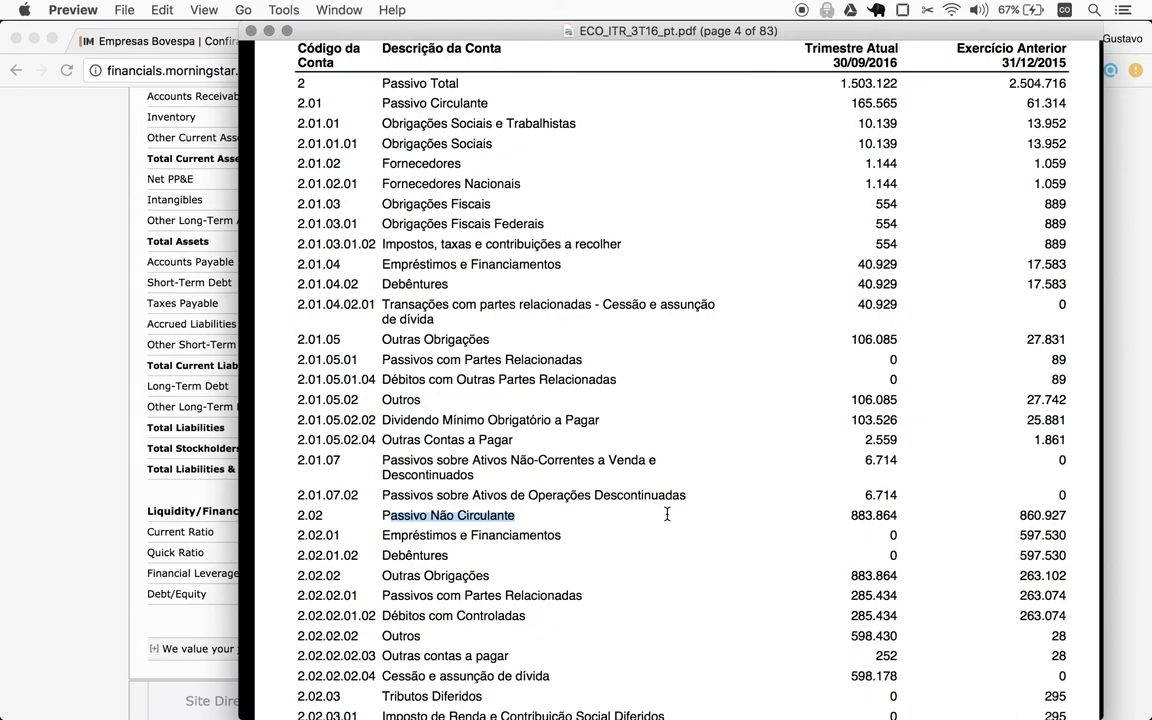
pyautogui.press('super+Tab')
pyautogui.press('super+Tab')
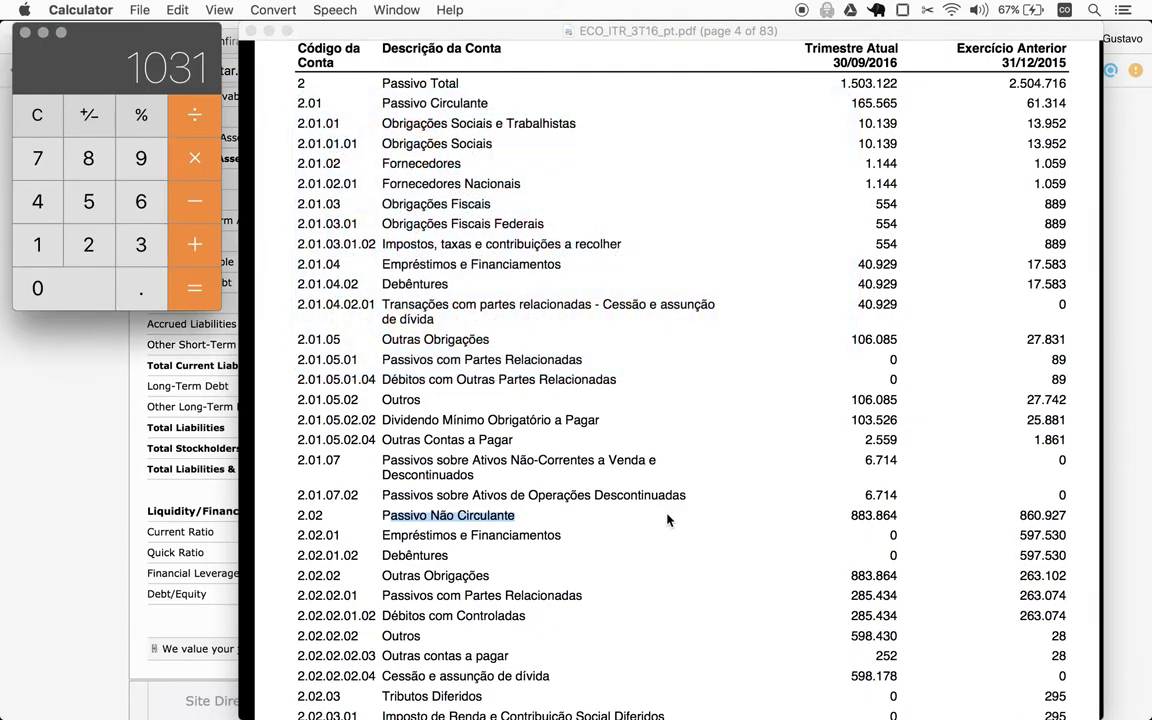
# - Add 166 current and 884 non-current liabilities in Calculator for a total of 1050
pyautogui.write('165')
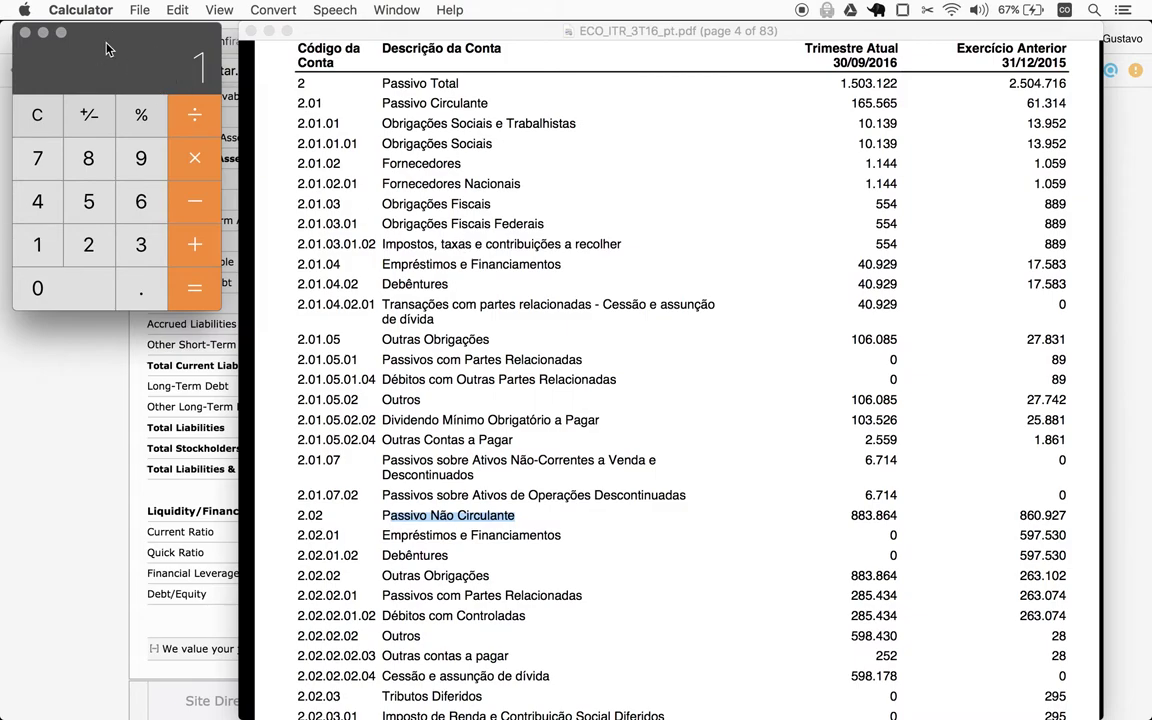
pyautogui.press('+')
pyautogui.click(45, 108)
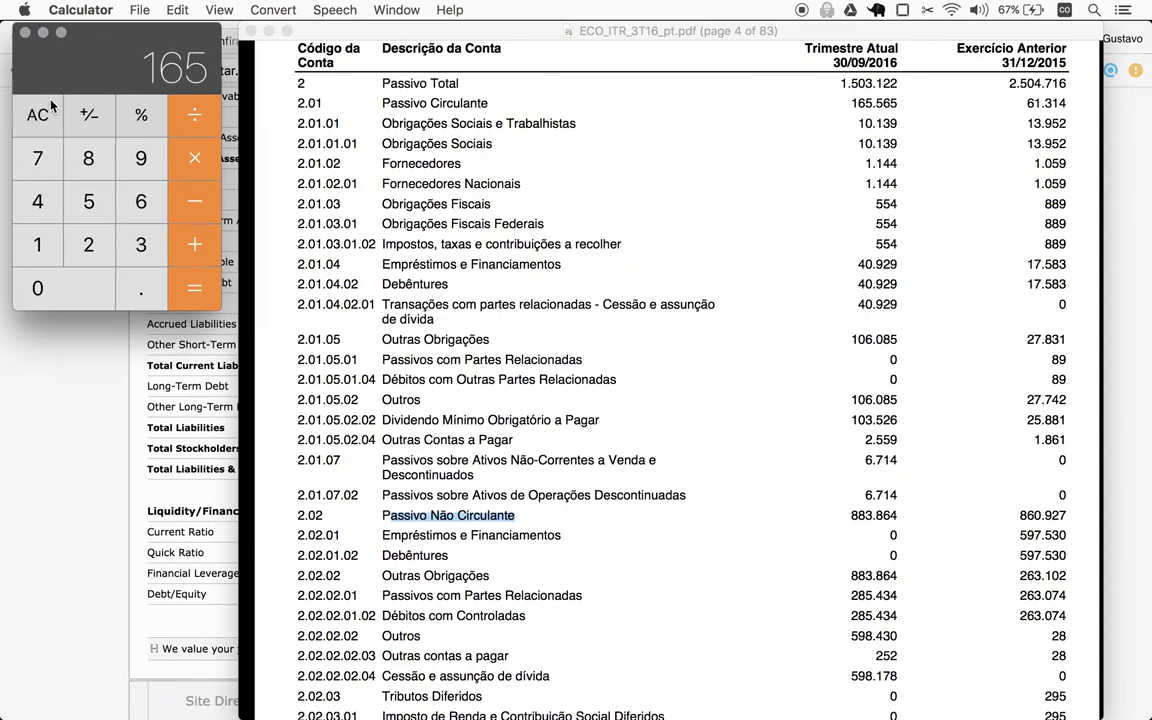
pyautogui.write('1')
pyautogui.press('Return')
pyautogui.write('88')
pyautogui.press('Return')
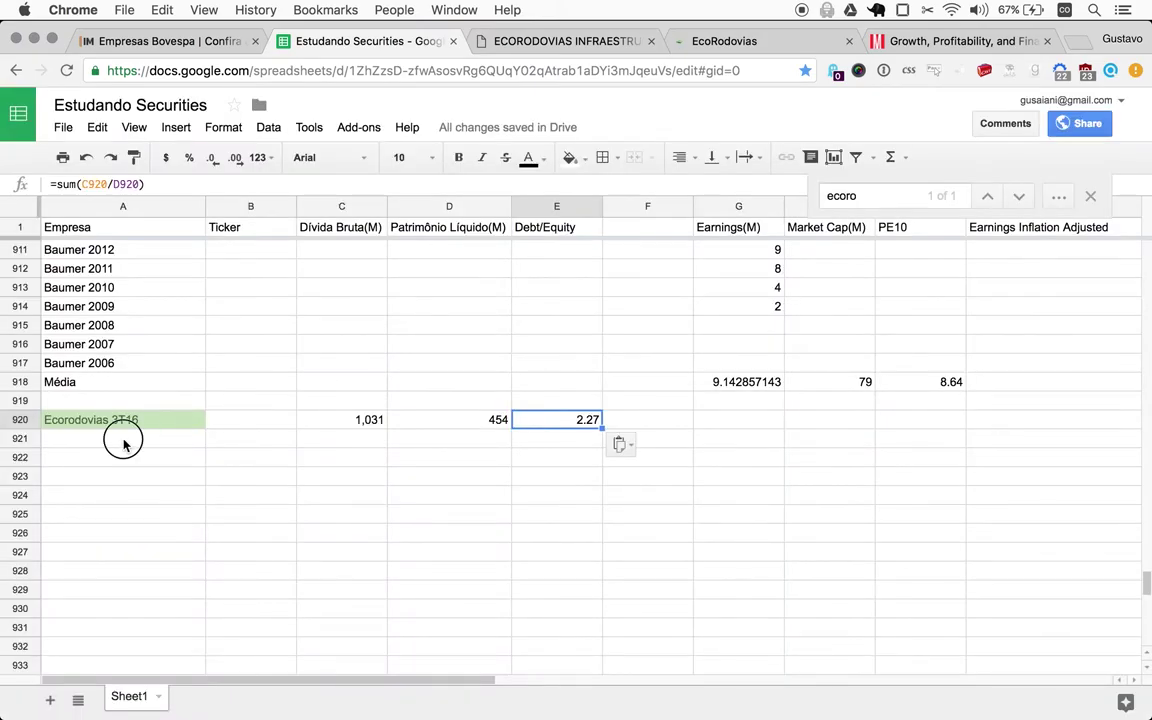
# - Enter 105 as row 921's gross debt and copy the 'Ecorodovias 3T16' name into A921
pyautogui.press('Right')
pyautogui.press('Right')
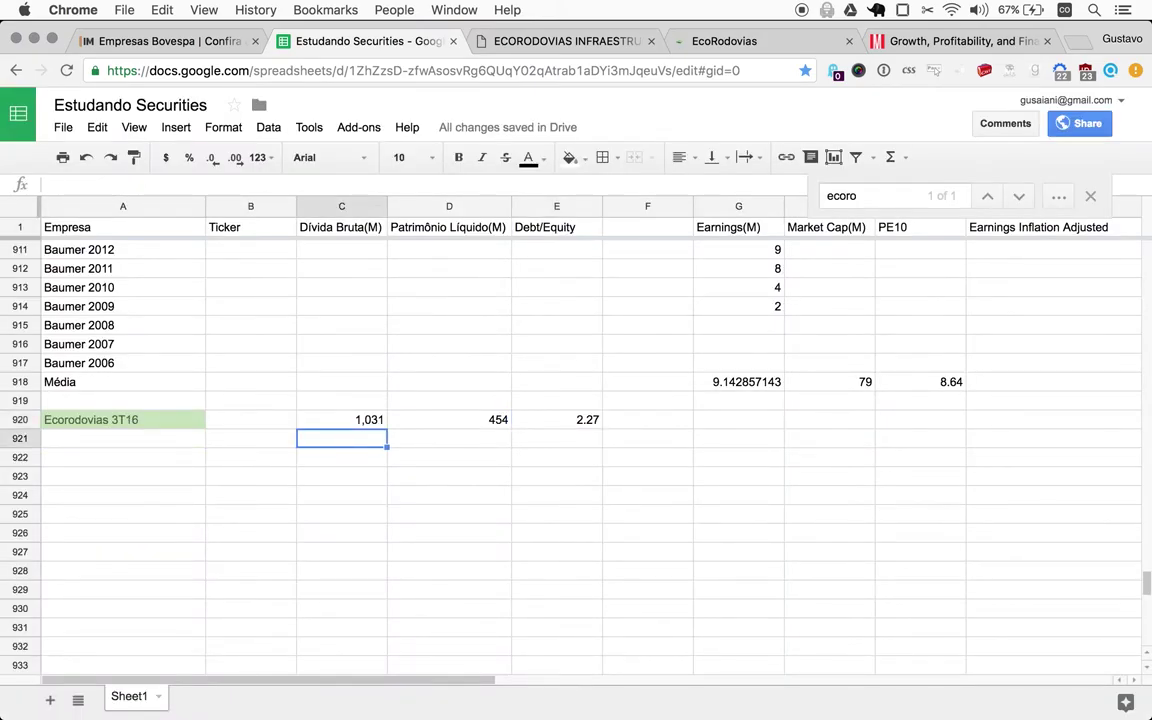
pyautogui.write('105')
pyautogui.press('Return')
pyautogui.click(122, 438)
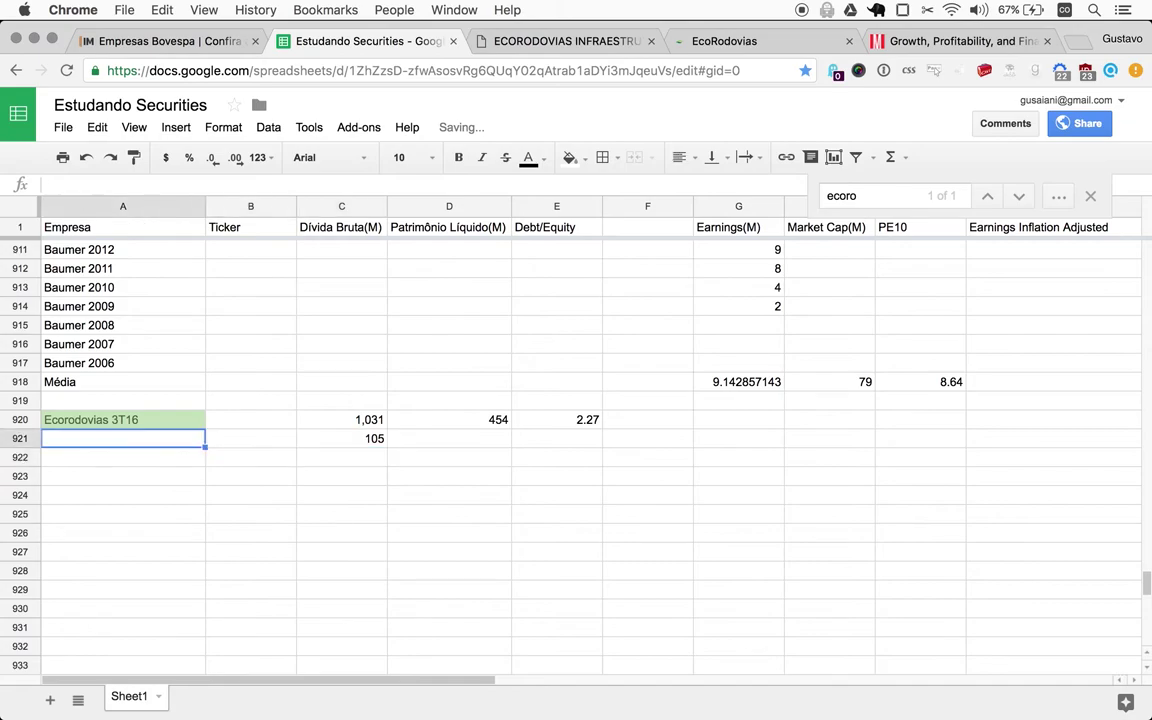
pyautogui.press('Up')
pyautogui.hotkey('ctrl', 'c')
pyautogui.hotkey('ctrl', 'Down')
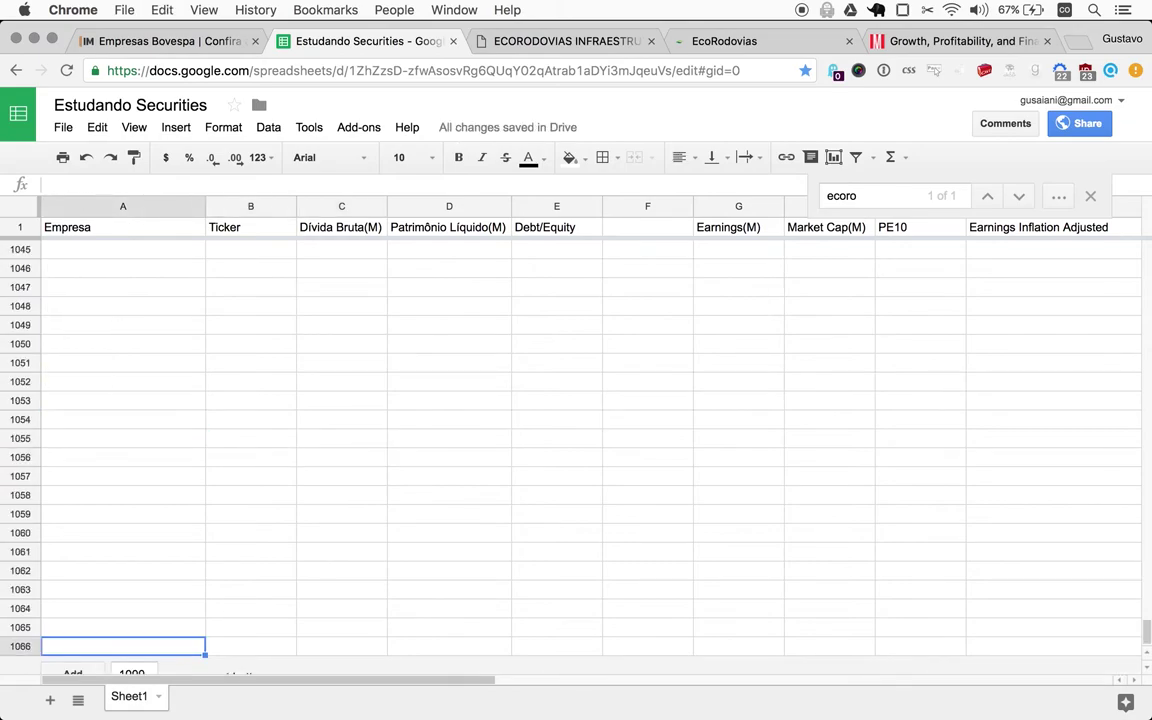
pyautogui.hotkey('ctrl', 'Up')
pyautogui.press('Down')
pyautogui.hotkey('ctrl', 'v')
# - Extend the A921 label to 'Ecorodovias 3T16 *** Pass Circu e N-Circ'
pyautogui.press('Return')
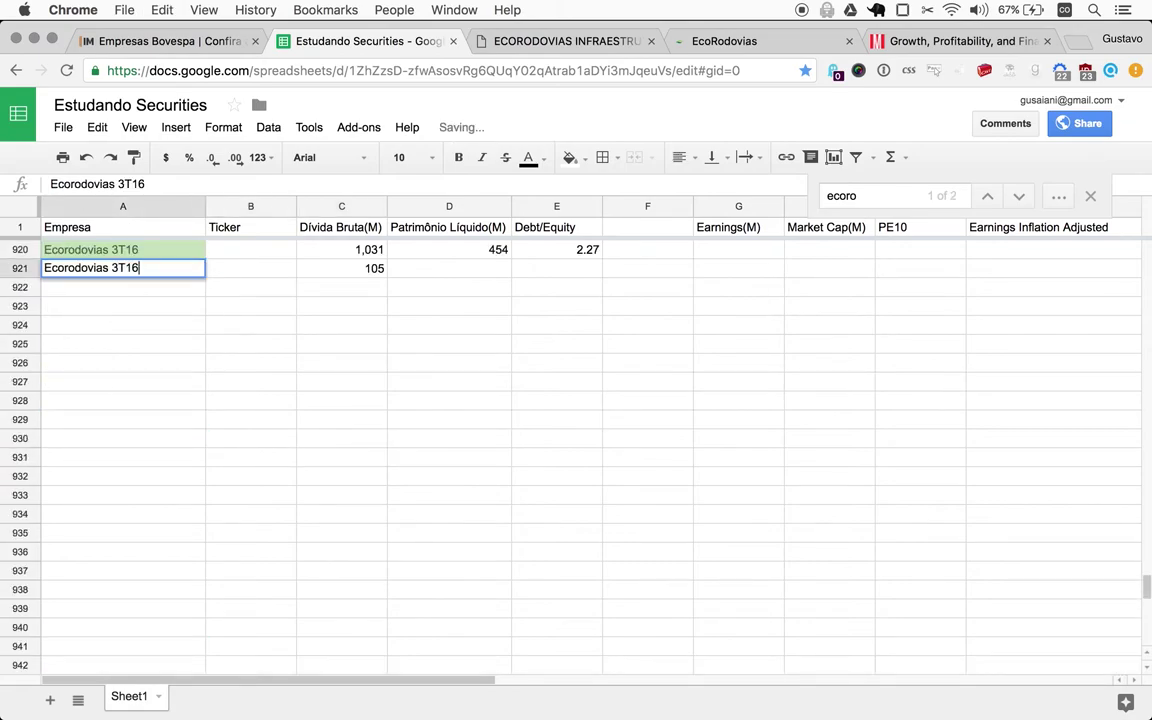
pyautogui.write('***')
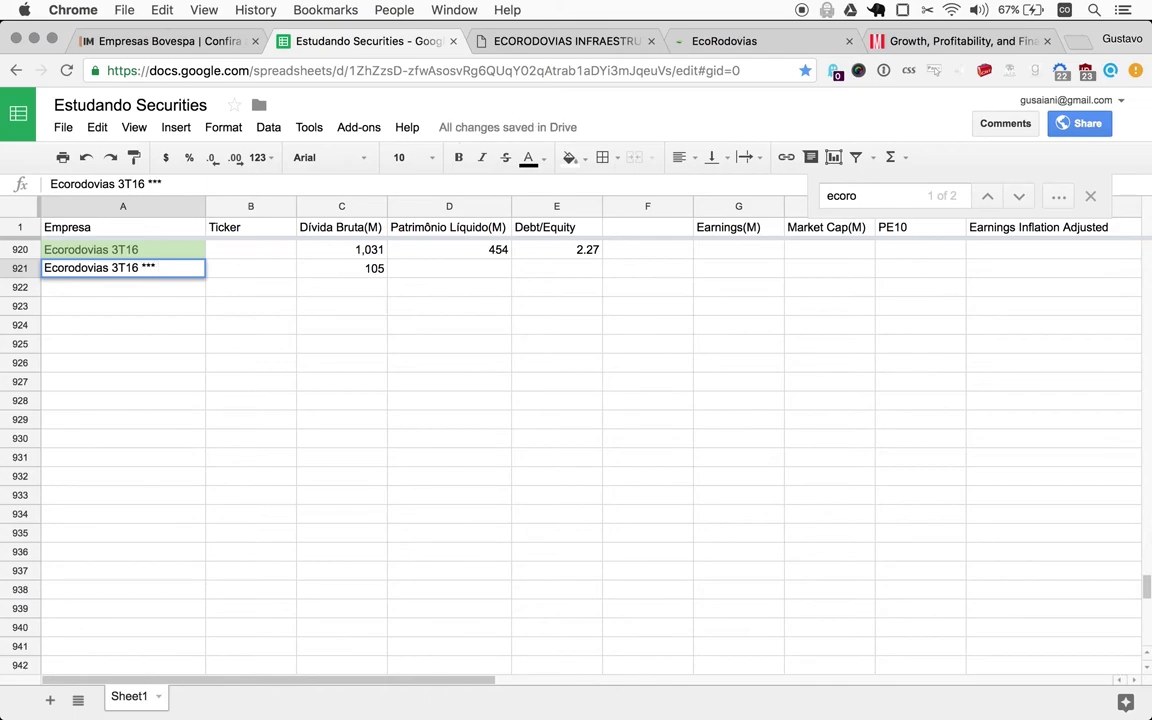
pyautogui.write(' Circ')
pyautogui.hotkey('alt', 'shift', 'Left')
pyautogui.write('Pass C')
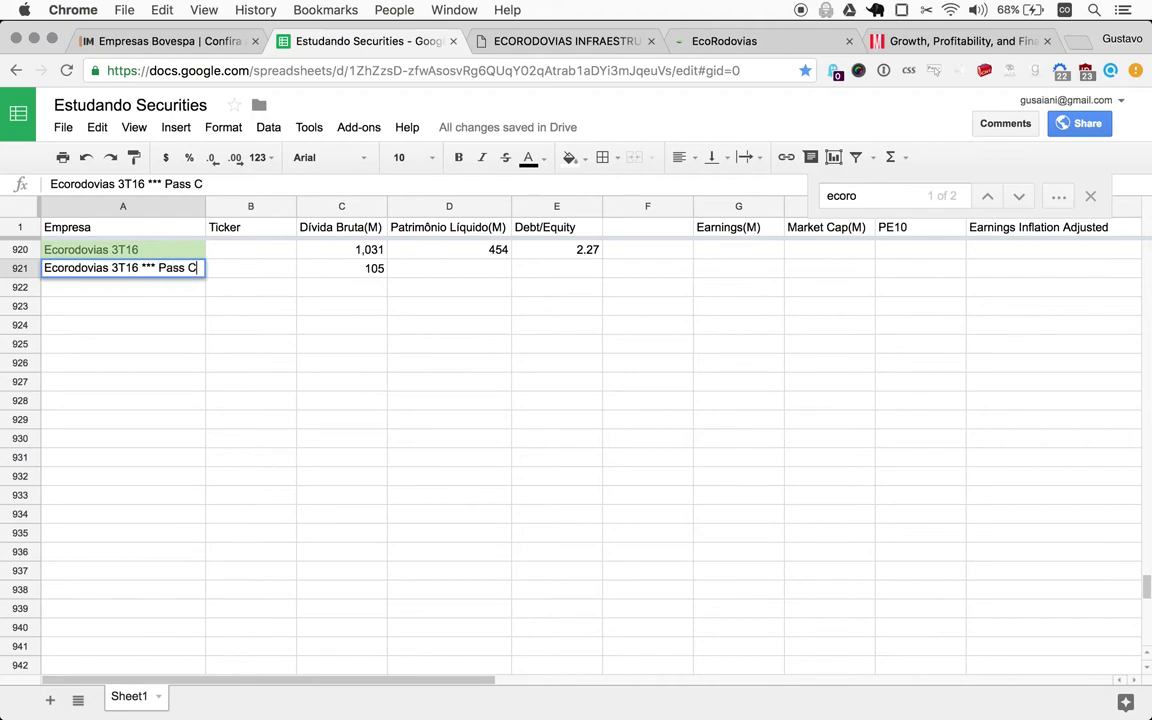
pyautogui.write('ircu ')
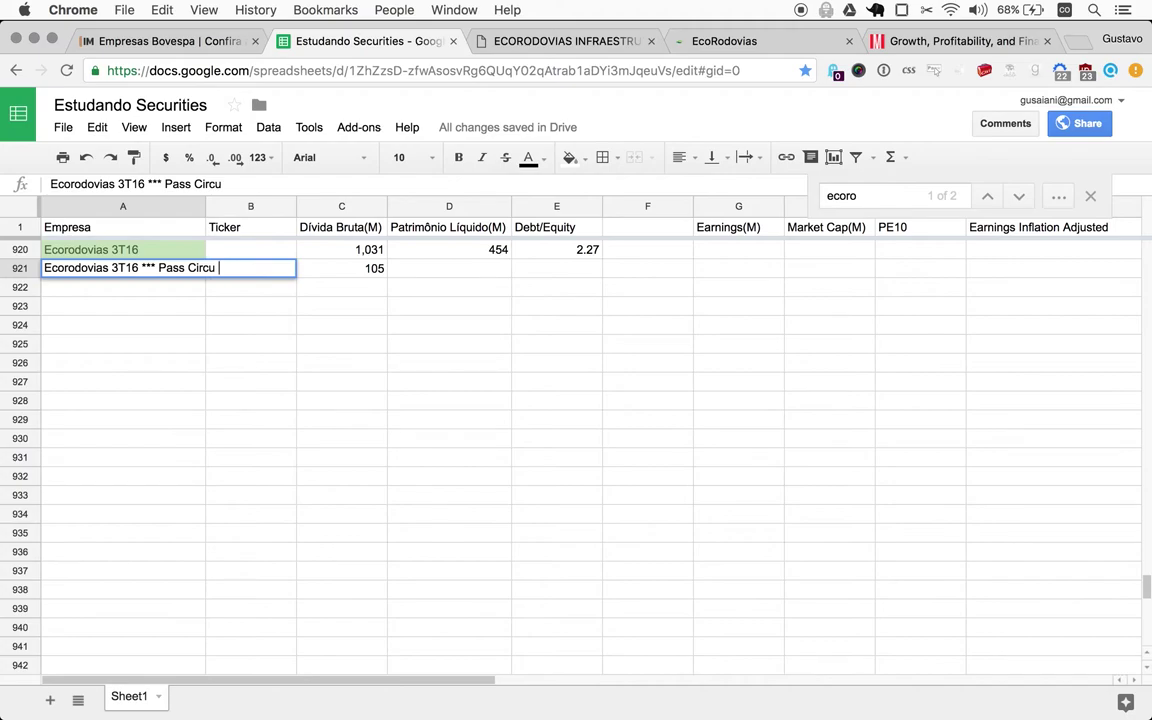
pyautogui.write('C')
pyautogui.press('BackSpace')
pyautogui.write('e N-')
pyautogui.write('Cor')
pyautogui.press('BackSpace')
pyautogui.press('BackSpace')
pyautogui.write('irc')
pyautogui.press('Return')
# - Copy net equity 454 and the debt/equity formula from row 920 into row 921
pyautogui.click(250, 268)
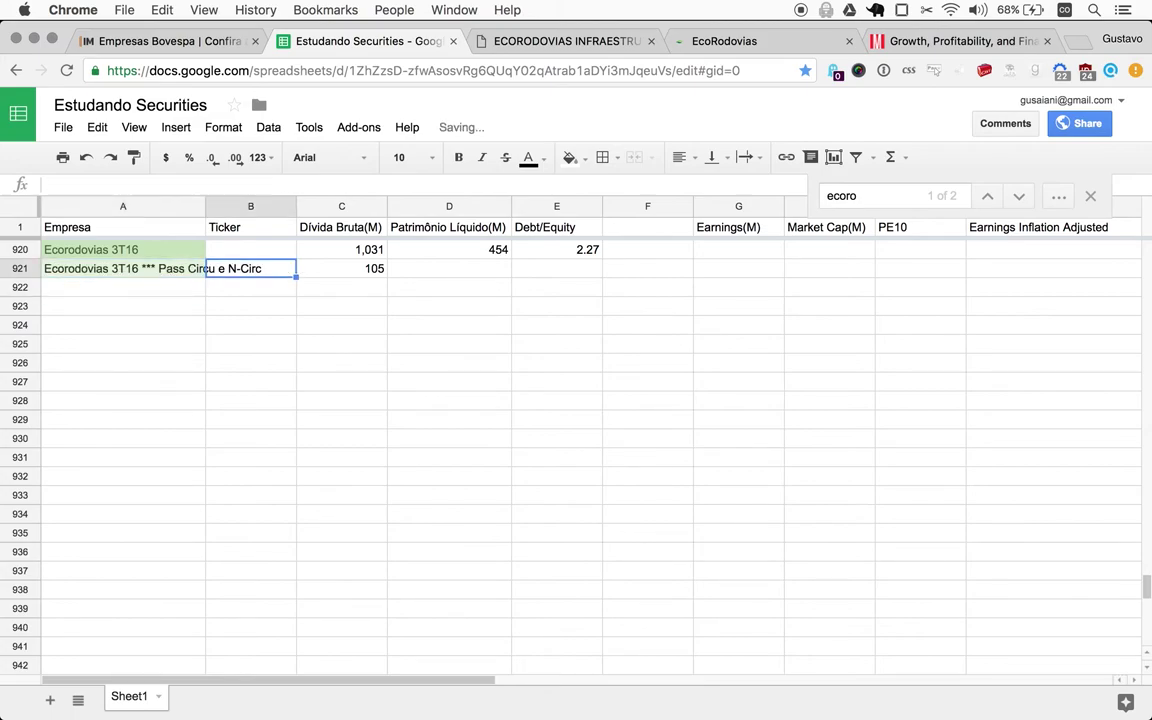
pyautogui.click(341, 268)
pyautogui.click(449, 249)
pyautogui.click(449, 268)
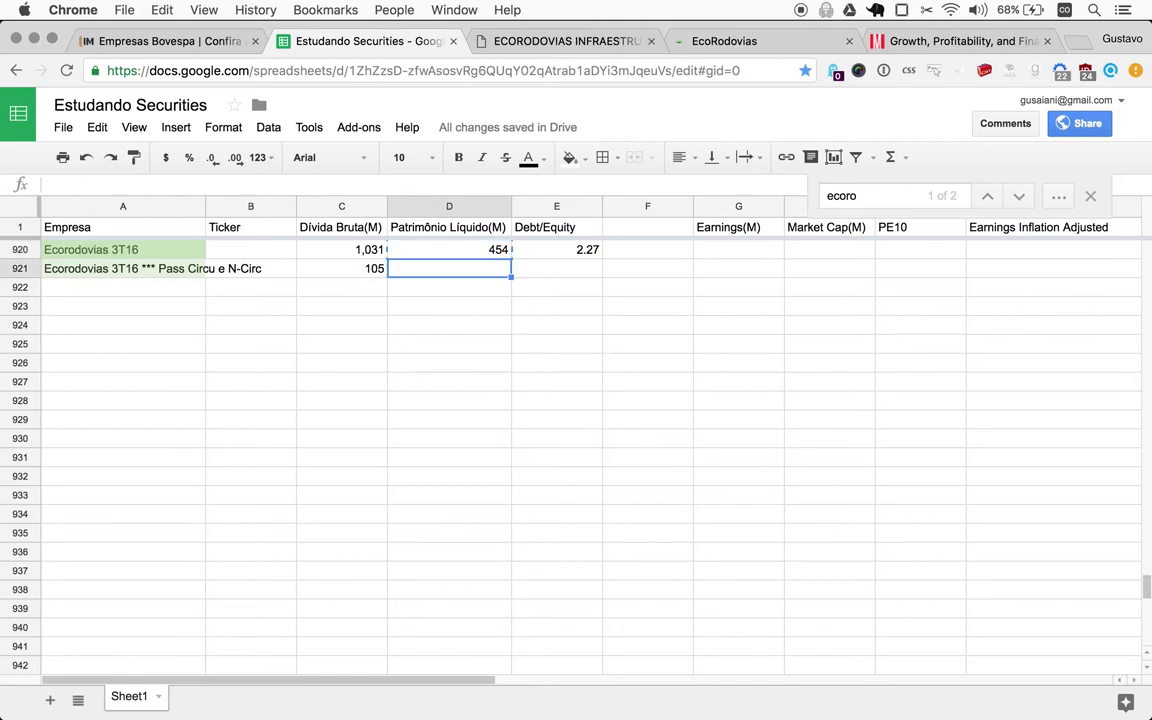
pyautogui.hotkey('ctrl', 'v')
pyautogui.press('Right')
pyautogui.press('Up')
pyautogui.hotkey('ctrl', 'c')
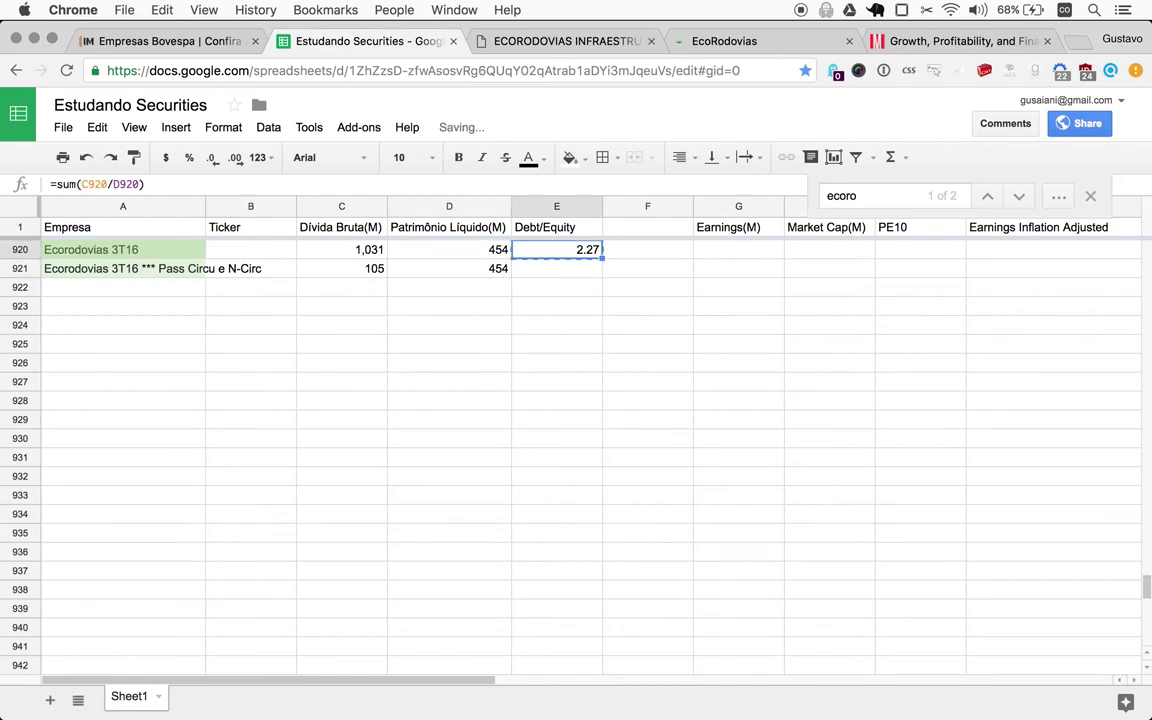
pyautogui.press('Down')
pyautogui.hotkey('ctrl', 'v')
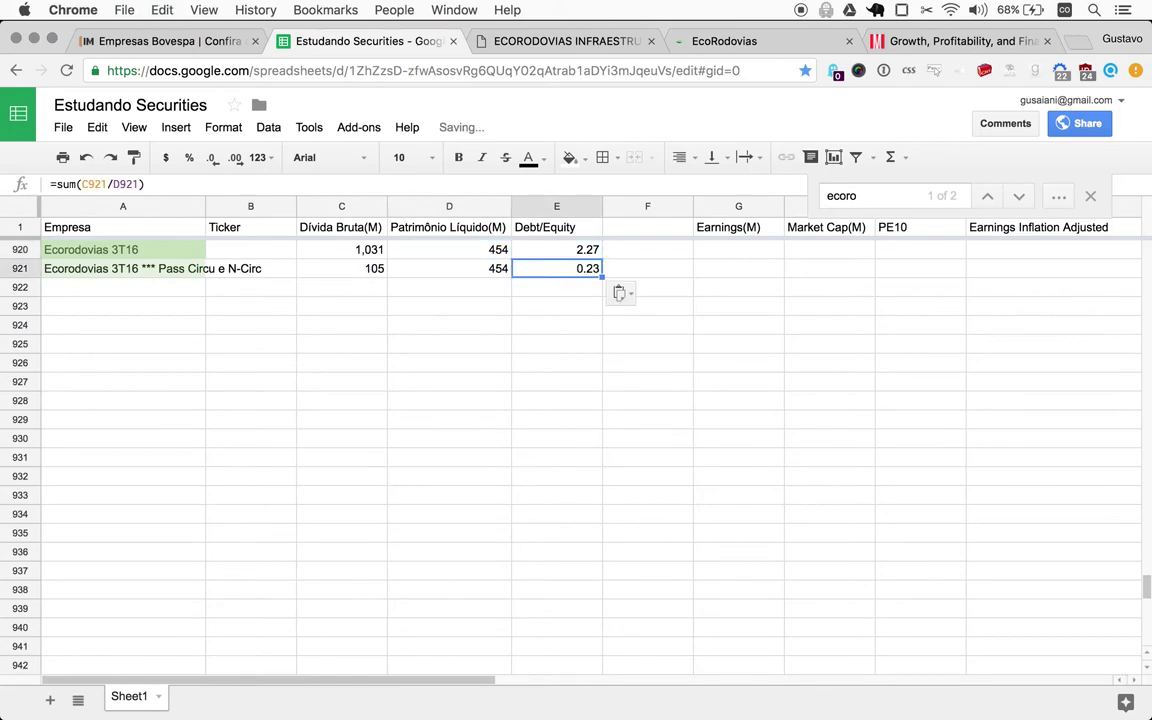
# - Correct row 921's gross debt from 105 to 1,050
pyautogui.press('Up')
pyautogui.press('Left')
pyautogui.press('Left')
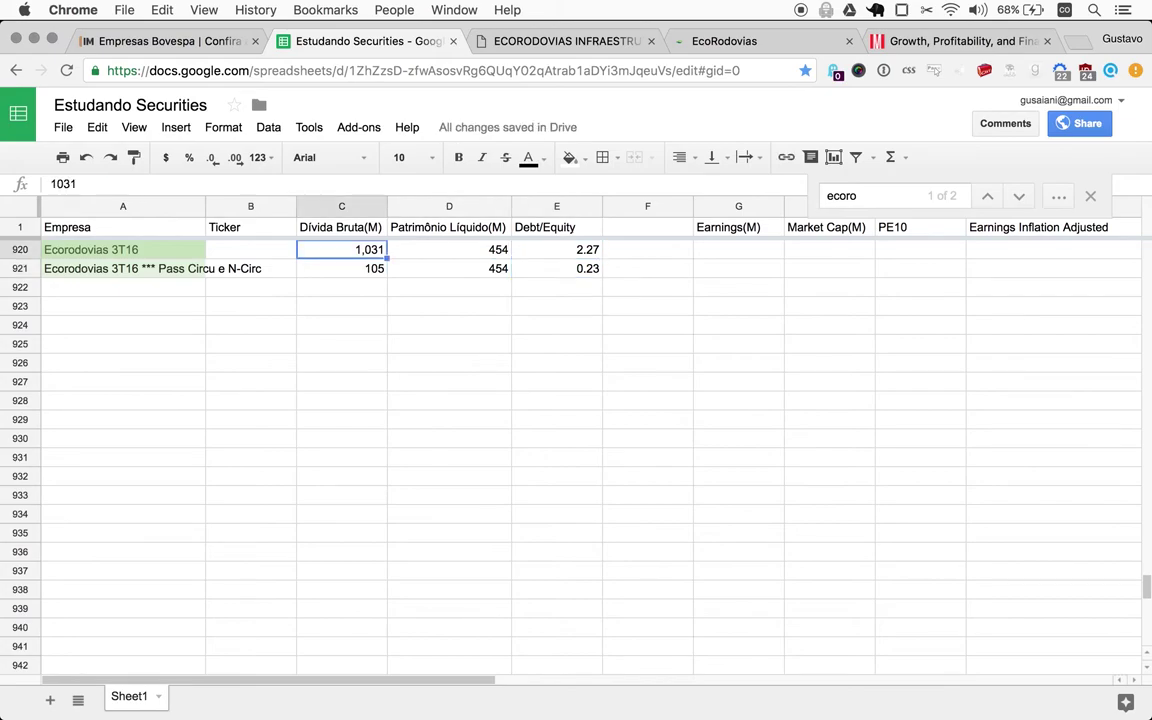
pyautogui.press('Down')
pyautogui.press('Return')
pyautogui.write('0')
pyautogui.press('Return')
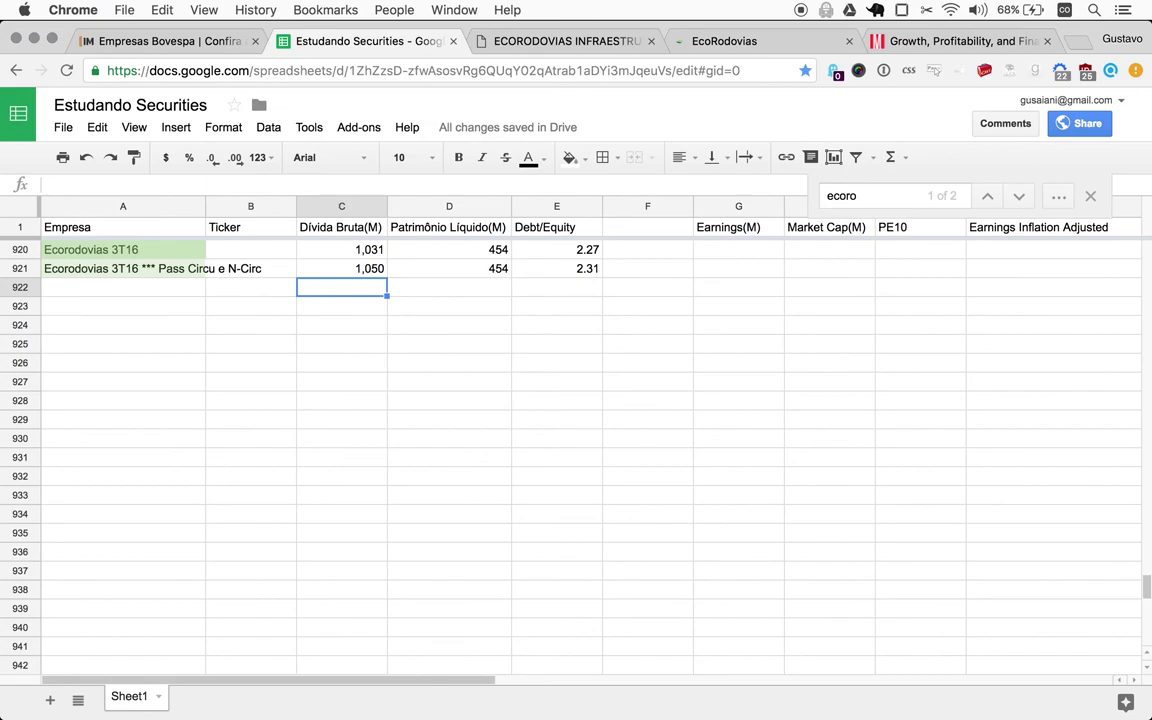
# - Move the selection to cell B922, leaving row 921 with gross debt 1,050 and ratio 2.31
pyautogui.click(250, 287)
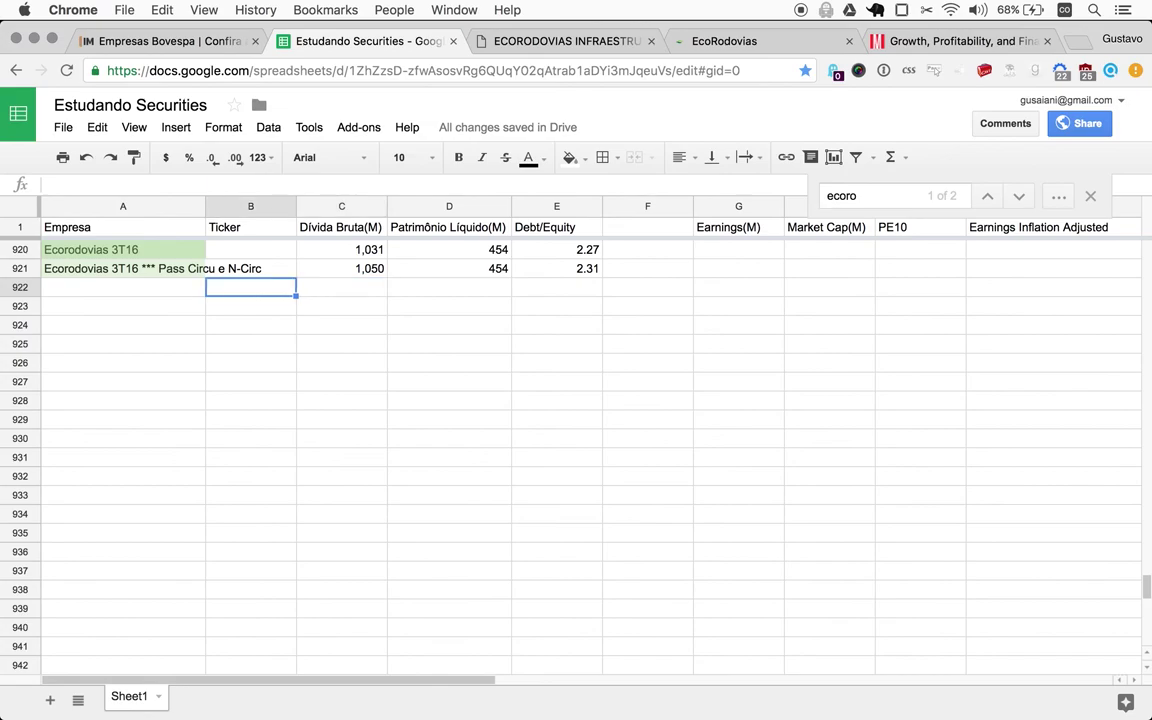